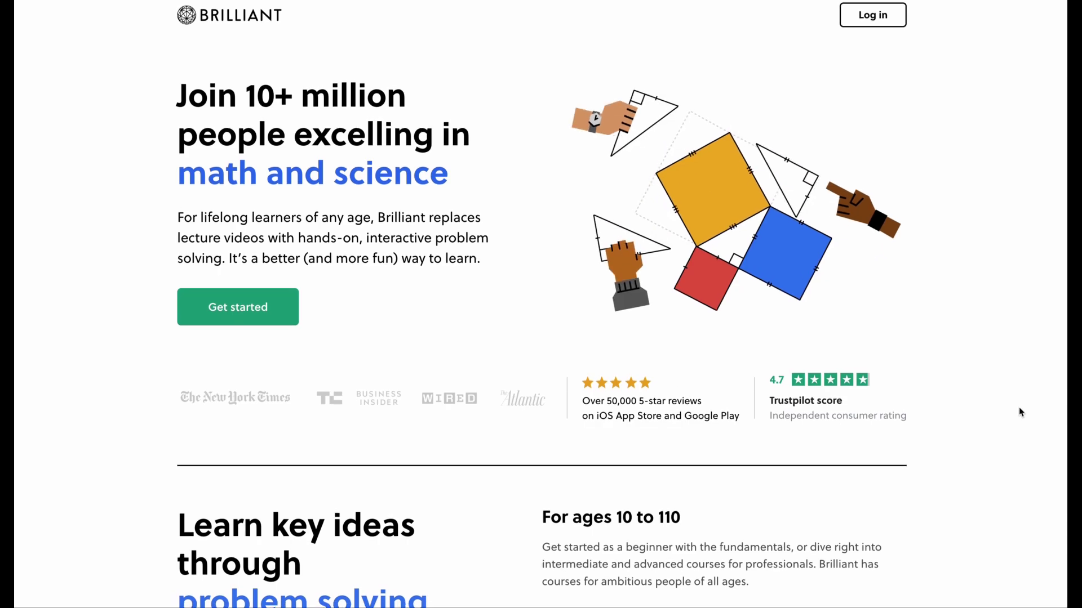
Answer the polyhedra edge-comparison question with 'same number of edges'
scroll(1019, 412, "down", 5)
scroll(1021, 411, "down", 3)
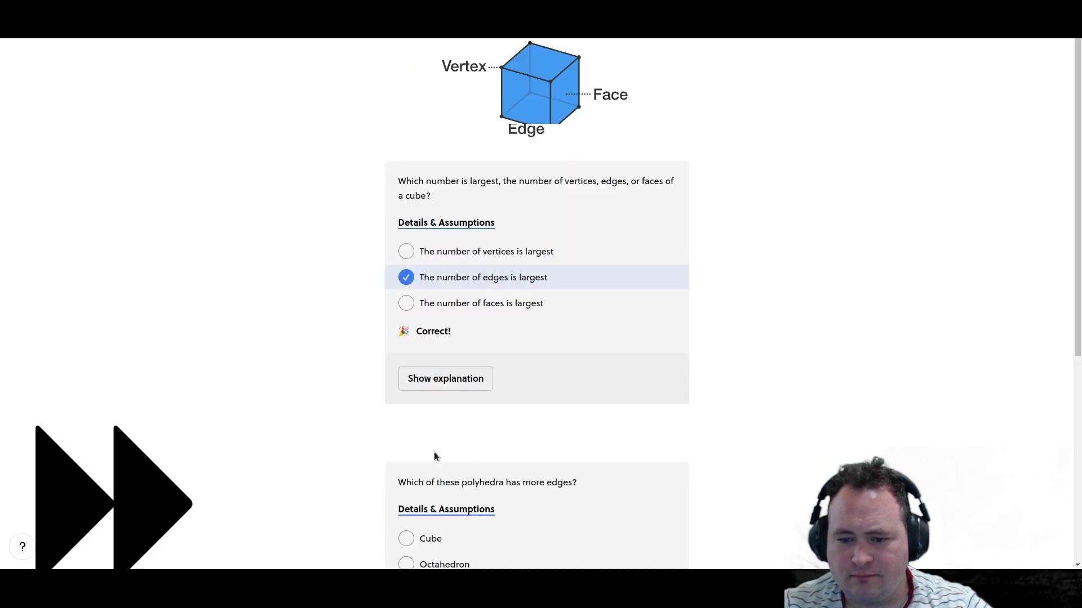
left_click(405, 319)
left_click(406, 345)
left_click(426, 421)
left_click(426, 420)
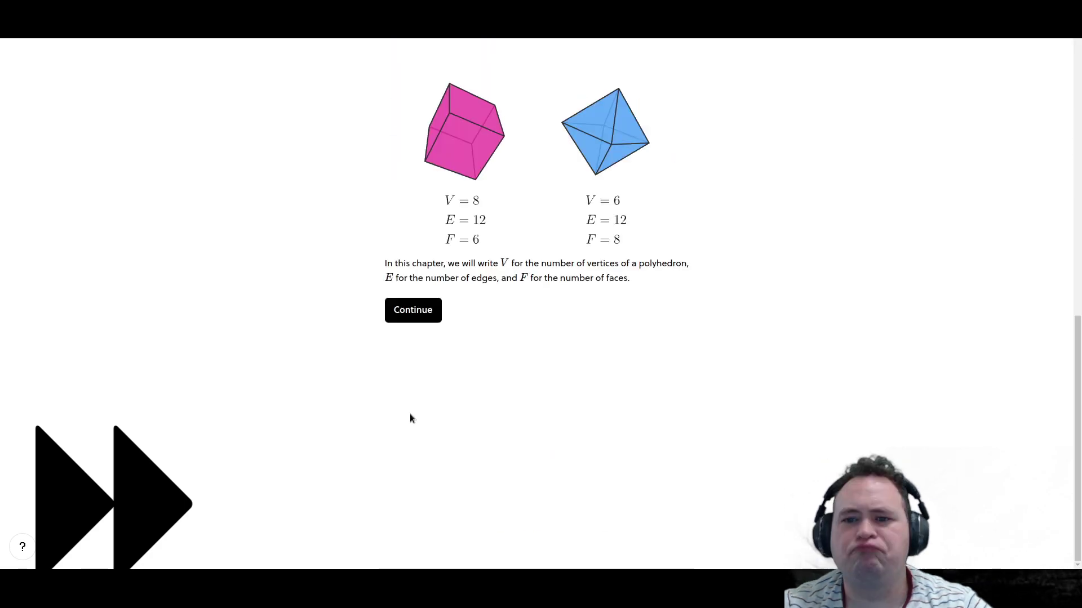
Answer 8 edges for the square pyramid and 24 for the gyroelongated square bipyramid
left_click(414, 310)
left_click(405, 369)
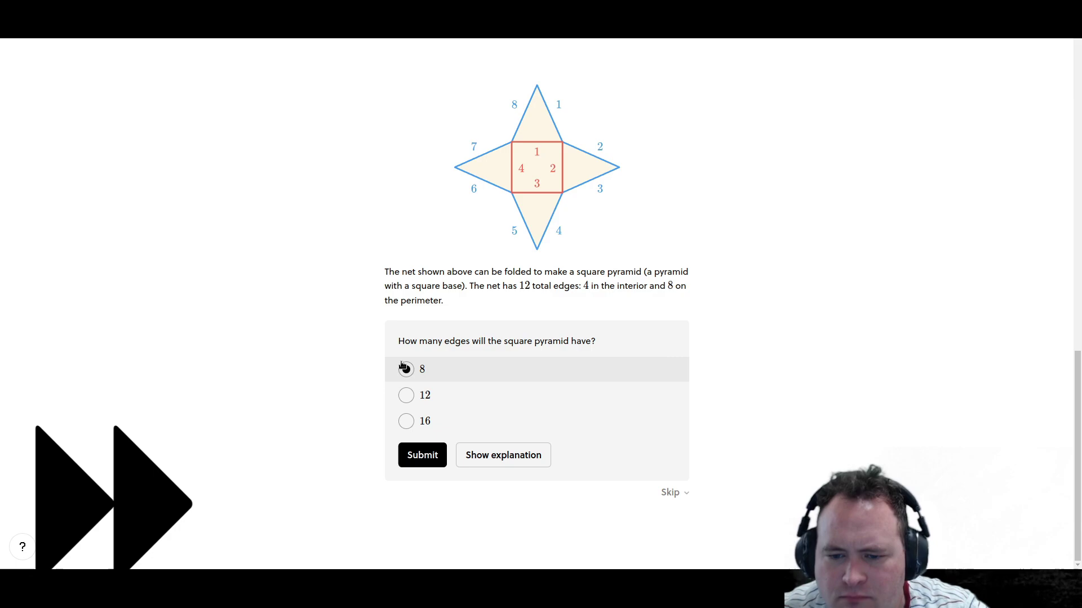
left_click(422, 455)
left_click(425, 495)
left_click(405, 353)
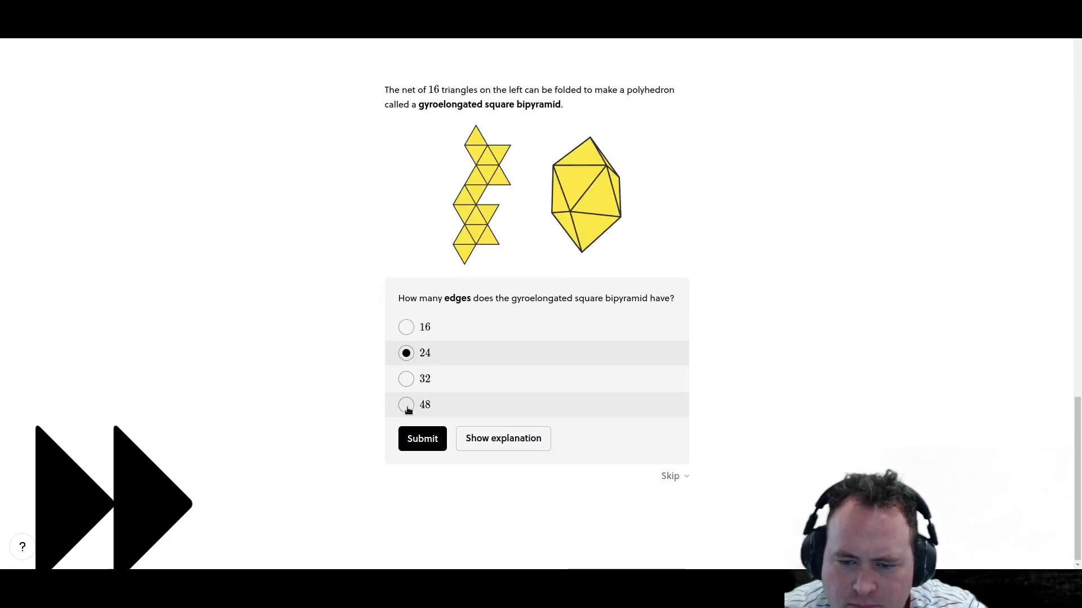
left_click(422, 438)
Answer Minimum on the maximum-or-minimum question
left_click(419, 478)
left_click(411, 398)
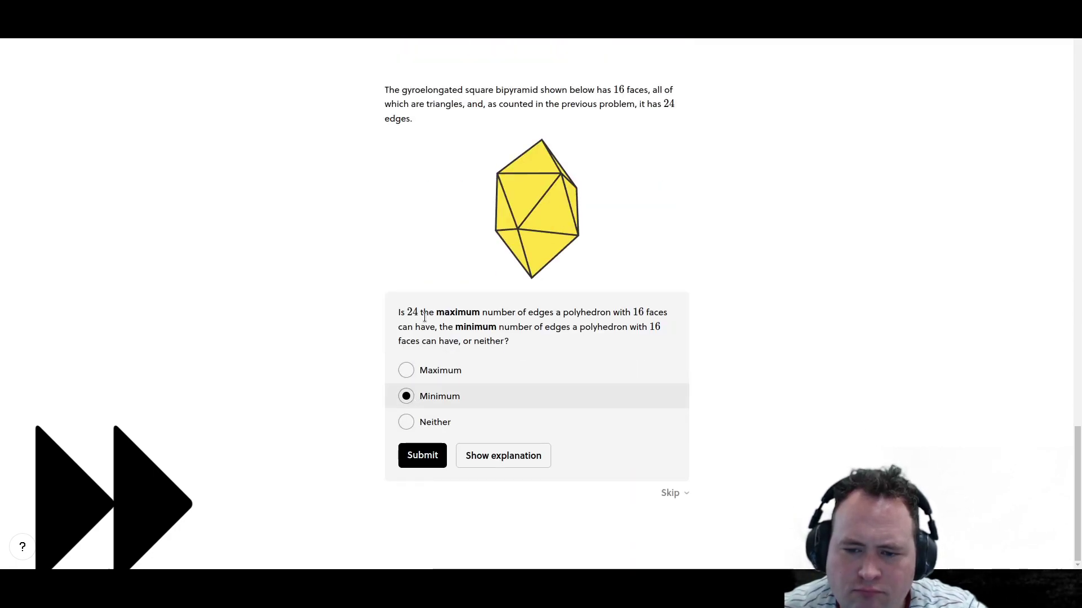
left_click(422, 456)
Order the algorithm: turn off the TV, then the lights inside the if block, and check it
left_click(425, 496)
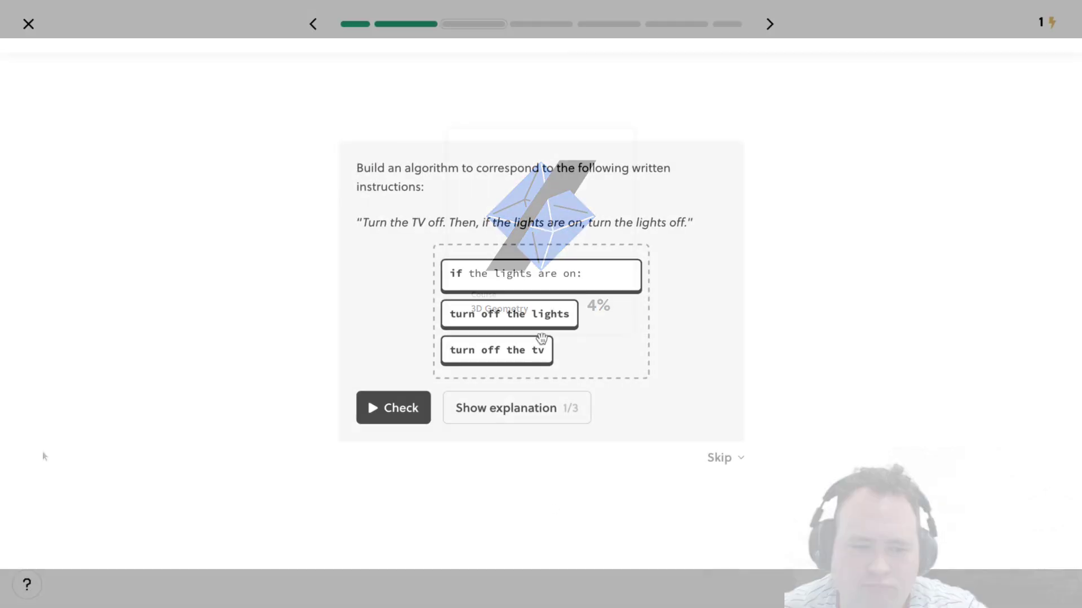
left_click_drag(514, 357, 563, 236)
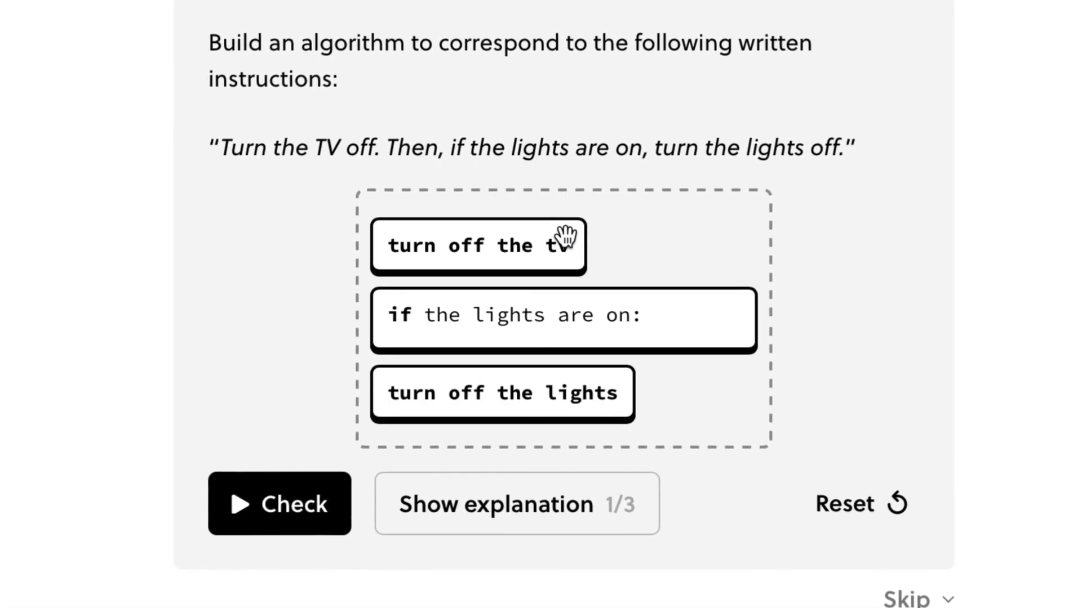
left_click_drag(507, 400, 532, 341)
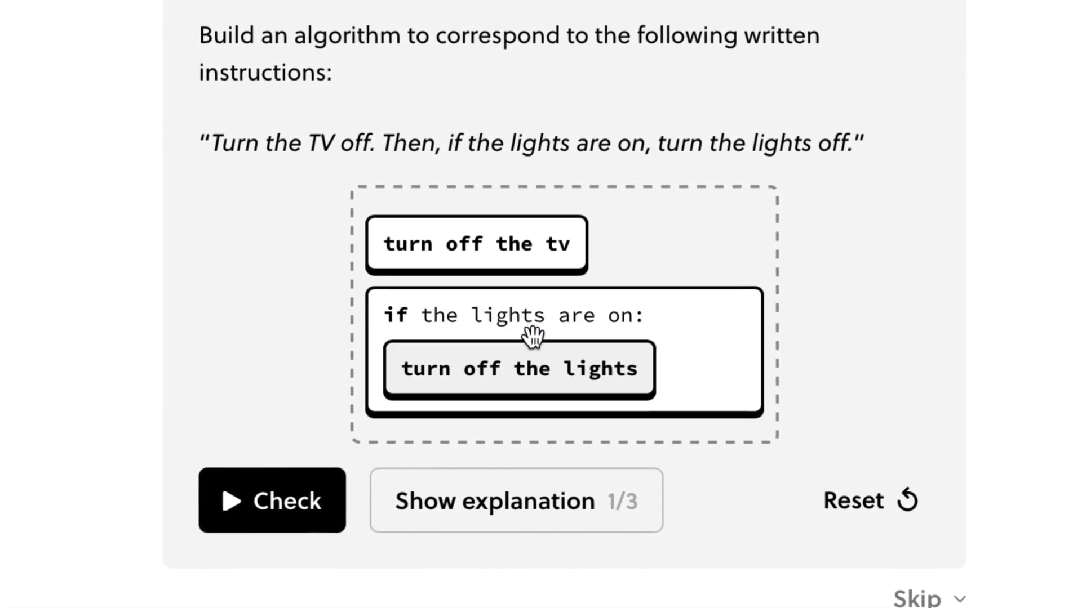
left_click(281, 519)
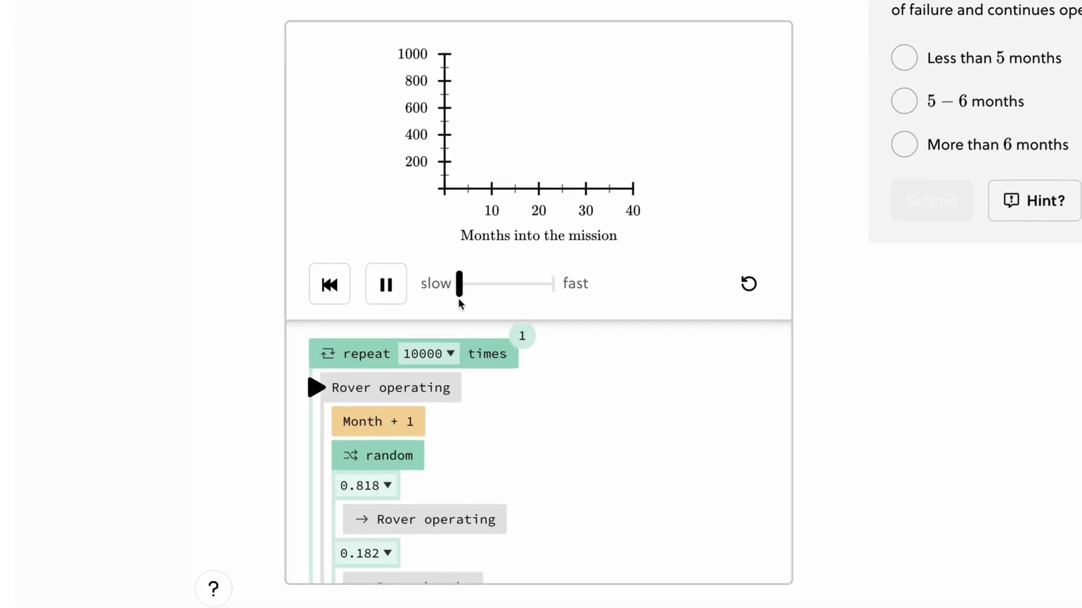
Run the rover simulation at full speed and answer 5–6 months average lifespan
left_click_drag(235, 338, 296, 349)
left_click_drag(532, 297, 558, 296)
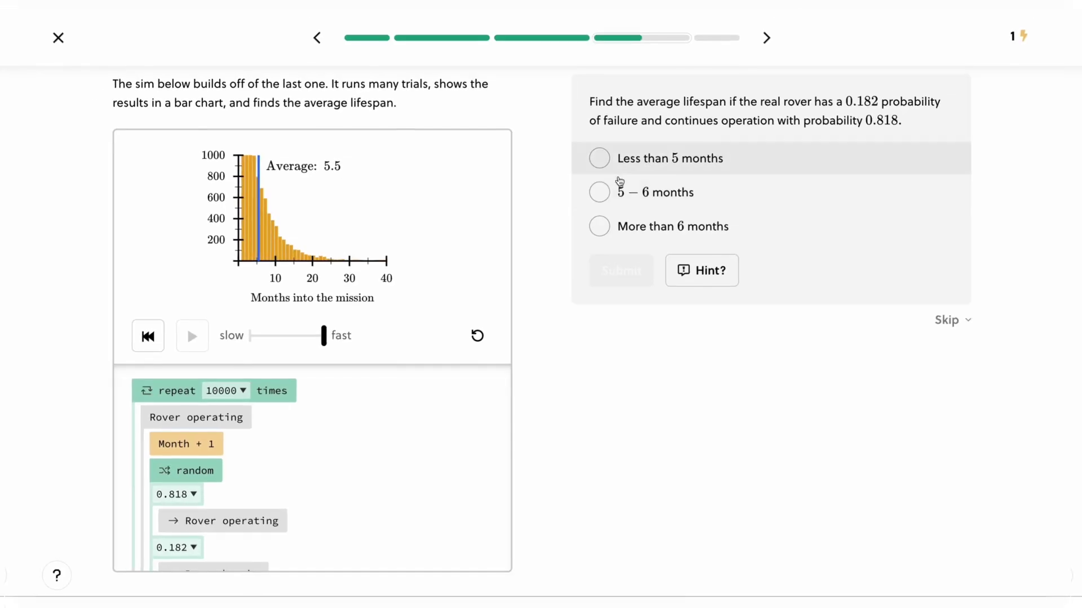
left_click(622, 188)
left_click(612, 276)
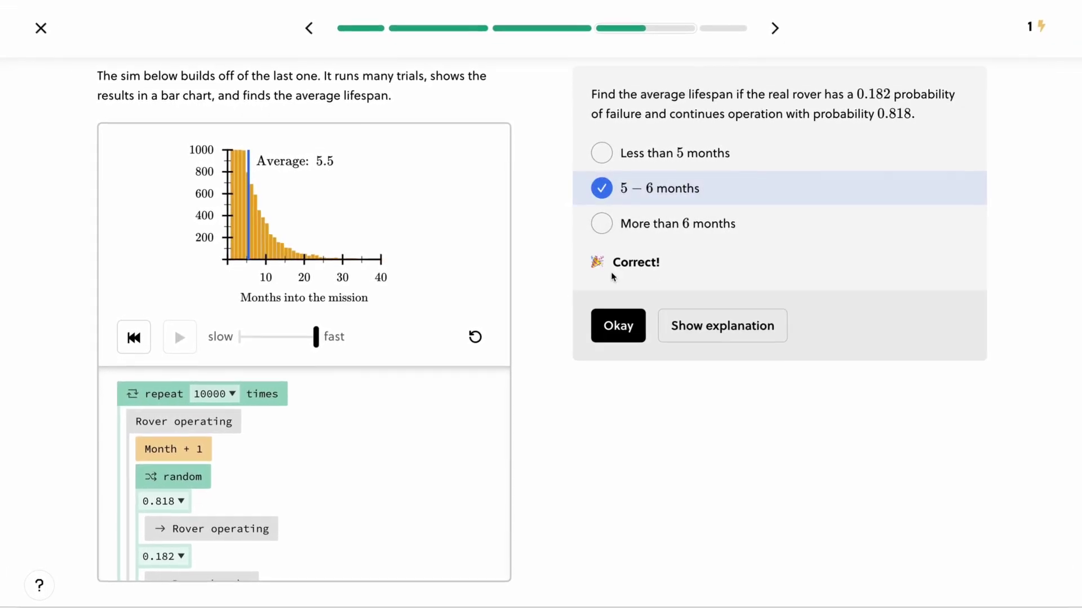
Rotate the polarizer filters and answer About 50% final intensity
left_click_drag(575, 125, 606, 92)
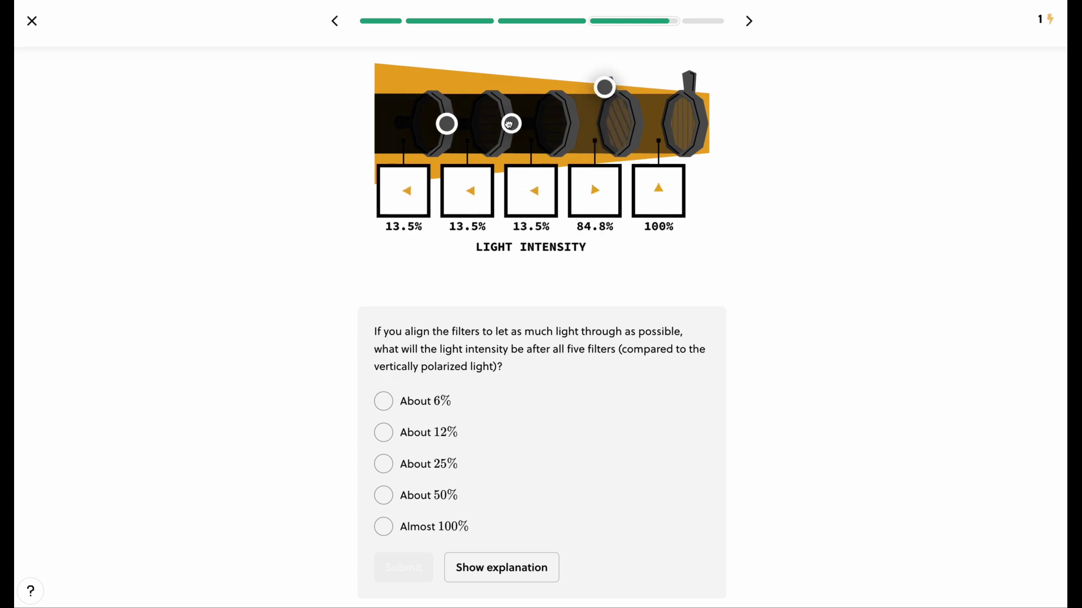
left_click_drag(510, 123, 522, 101)
left_click_drag(451, 120, 450, 111)
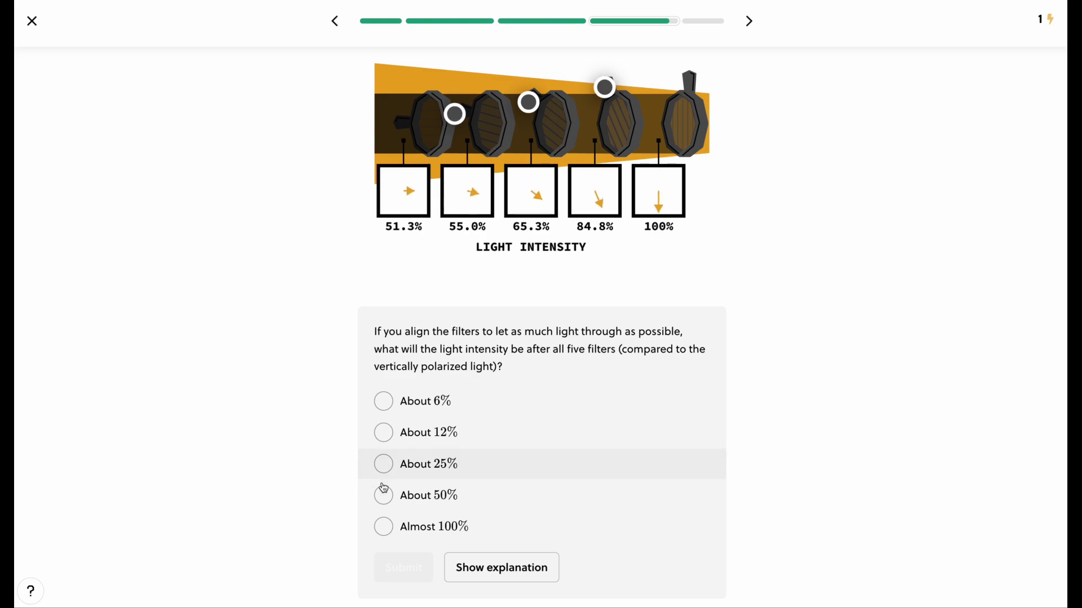
left_click(384, 496)
left_click(377, 555)
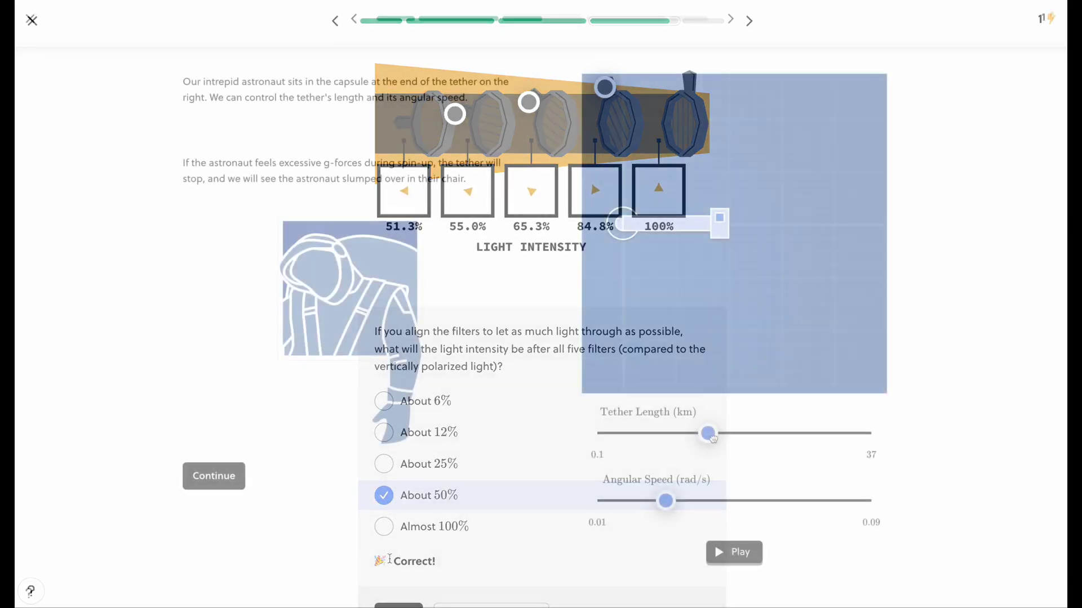
Run the tether simulation at 37 km length and about 0.06 angular speed
left_click_drag(708, 440, 878, 445)
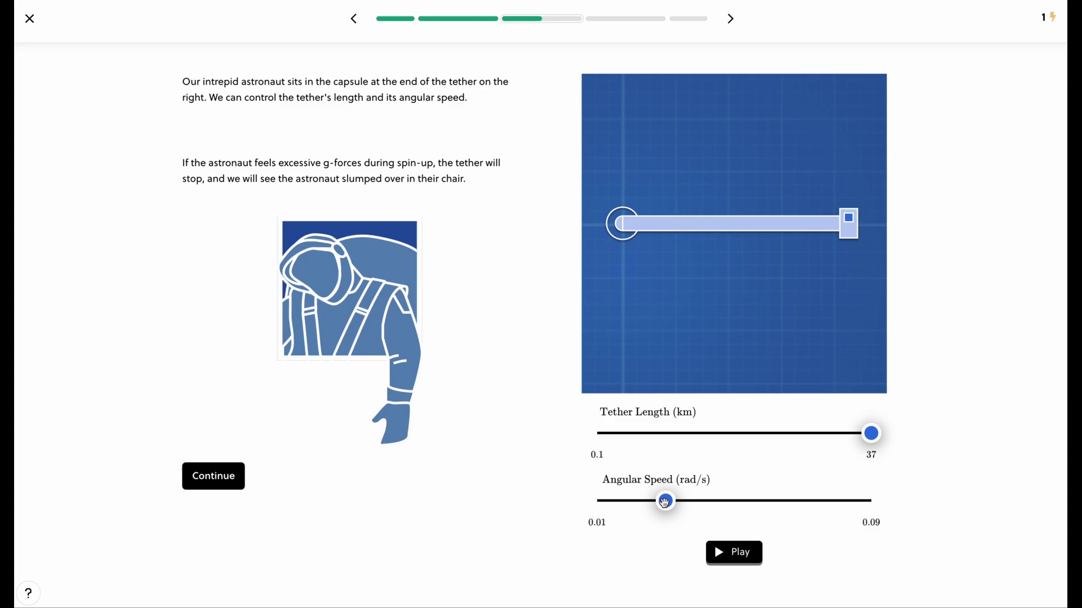
left_click_drag(664, 502, 774, 511)
left_click(727, 552)
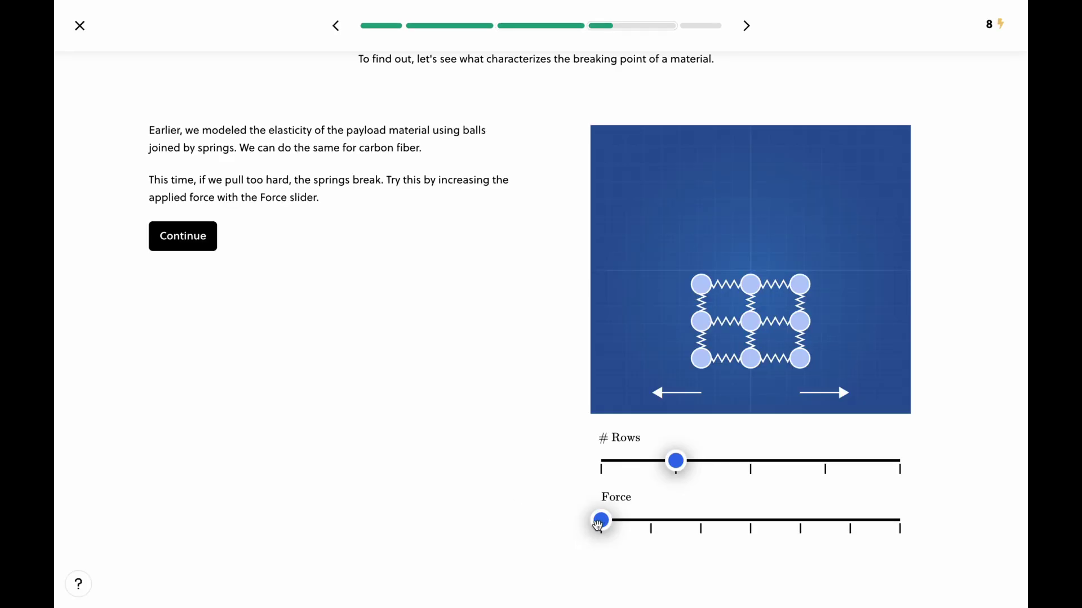
Set the spring lattice to six rows and push the Force slider to maximum
mouse_move(603, 522)
left_mouse_down()
mouse_move(799, 524)
mouse_move(596, 515)
left_mouse_up()
left_click_drag(679, 463, 901, 470)
left_click_drag(606, 522, 896, 529)
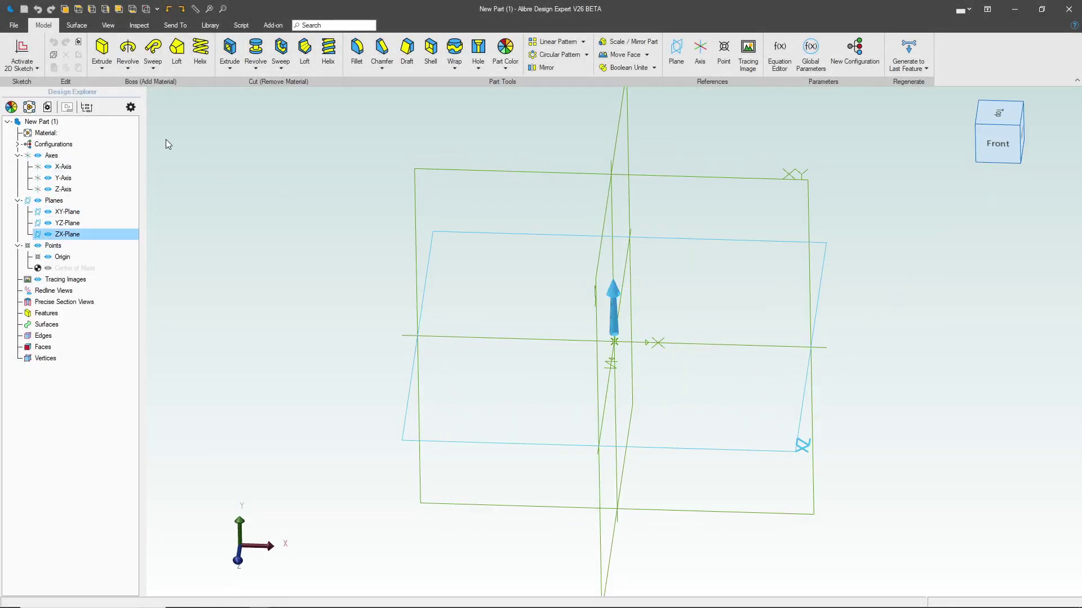
On the ZX-Plane, draw a circle centred at the origin and dimension its diameter to 3
left_click(22, 50)
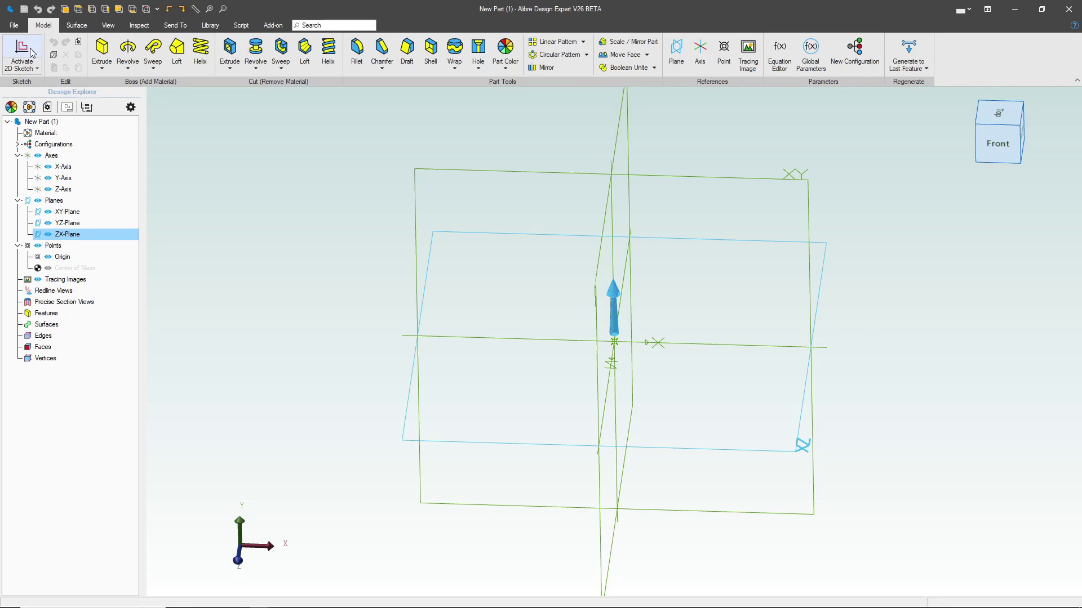
left_click(291, 52)
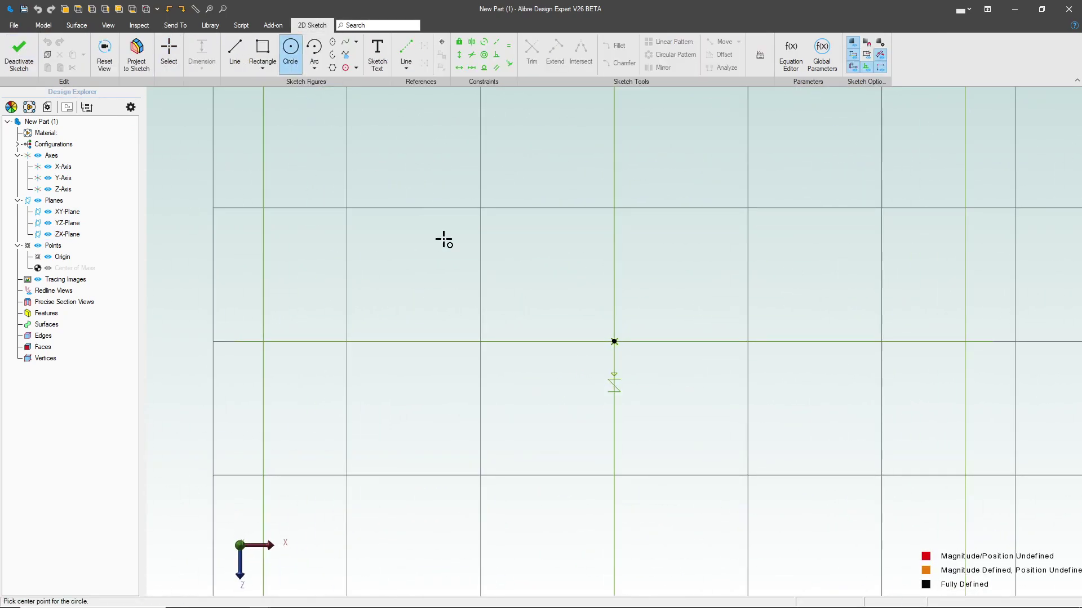
left_click(614, 342)
left_click(681, 288)
left_click(235, 54)
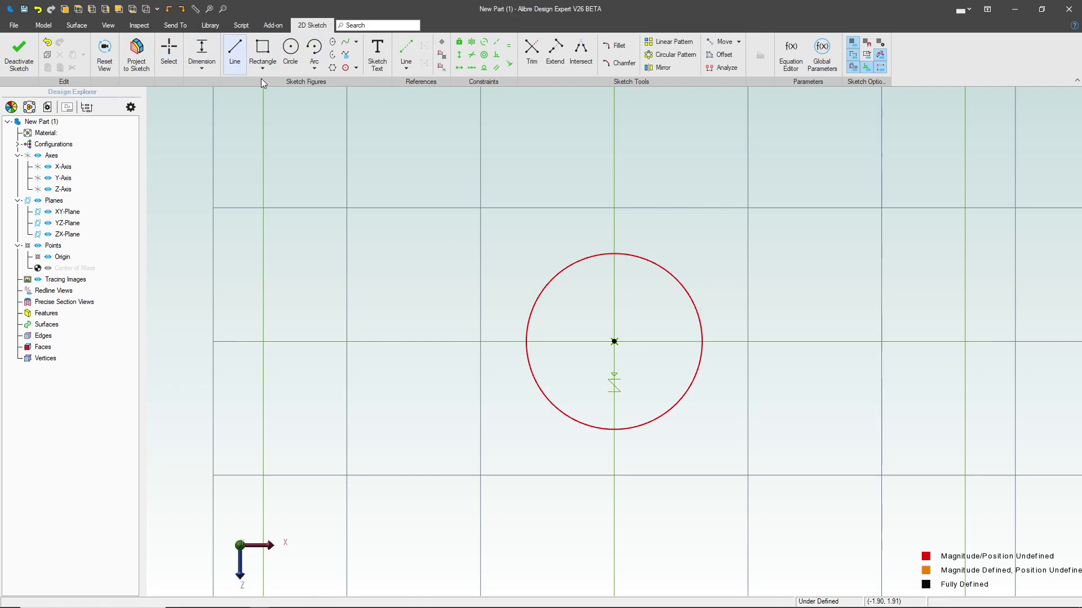
left_click(695, 307)
left_click(791, 290)
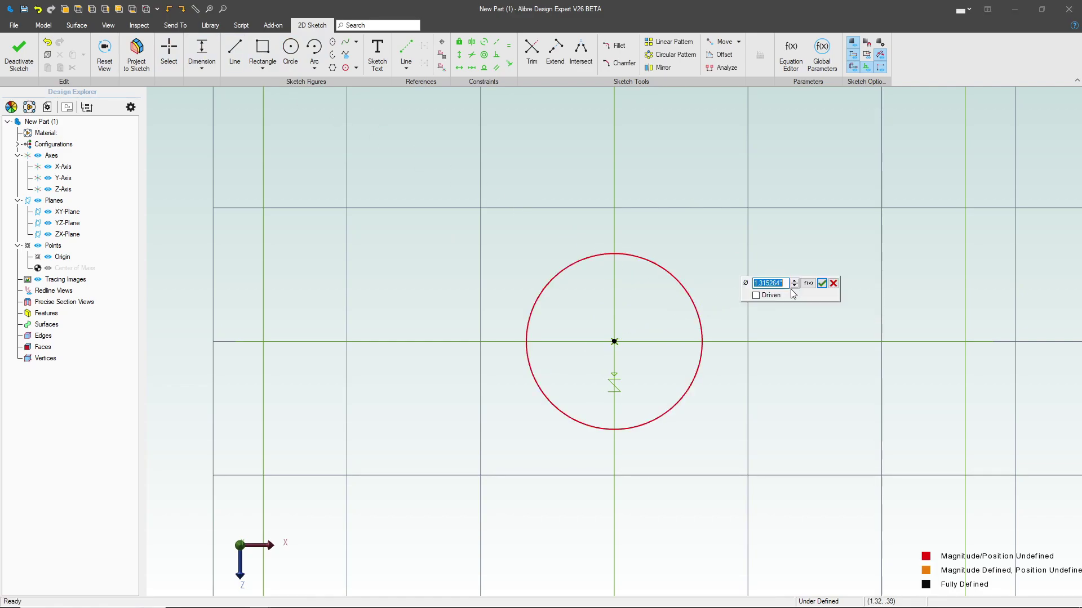
type("3")
key("Return")
scroll(846, 306, "down", 2)
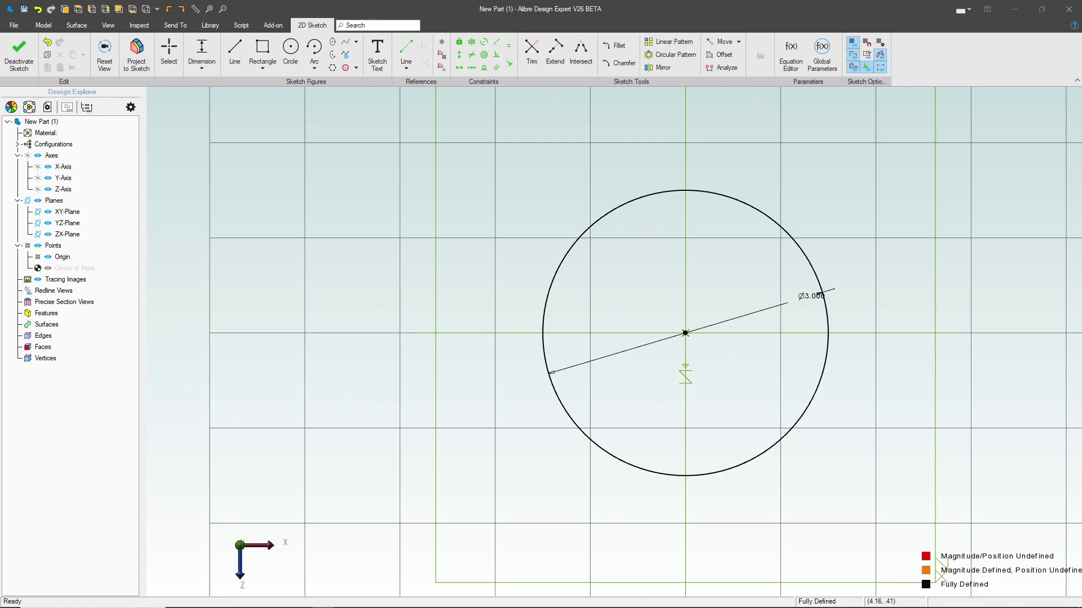
Finish the circle sketch and start a new sketch on the XY-Plane
left_click(19, 53)
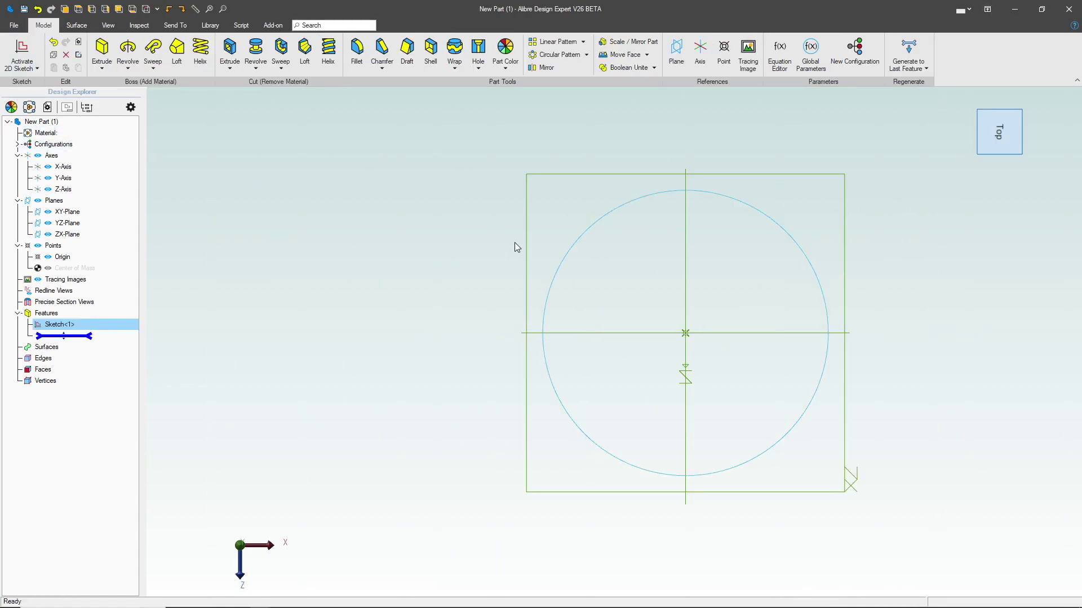
left_click(752, 332)
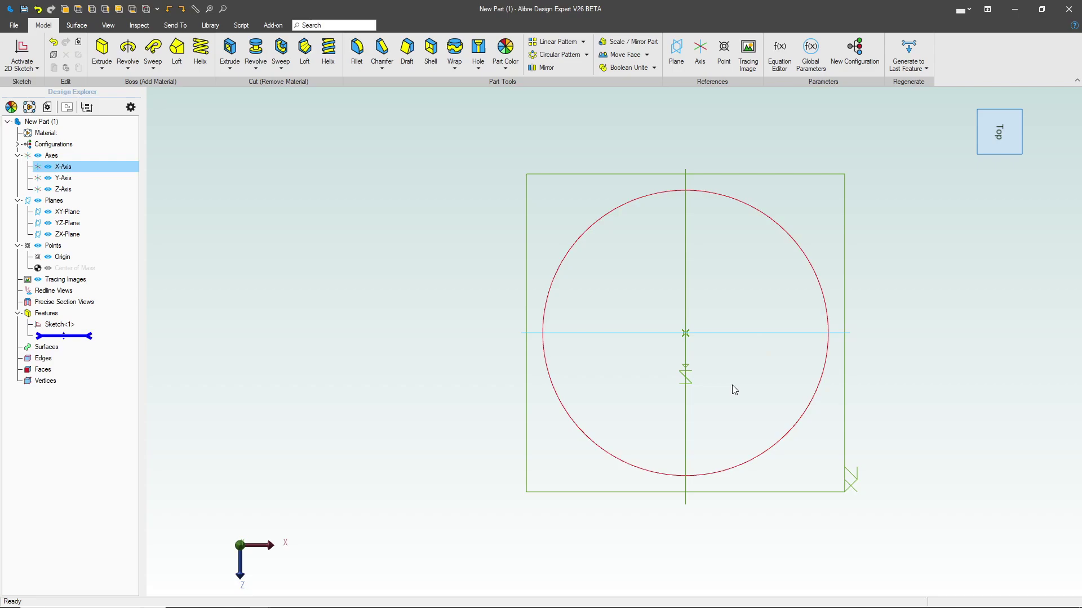
middle_click_drag(732, 387, 735, 350)
left_click(789, 191)
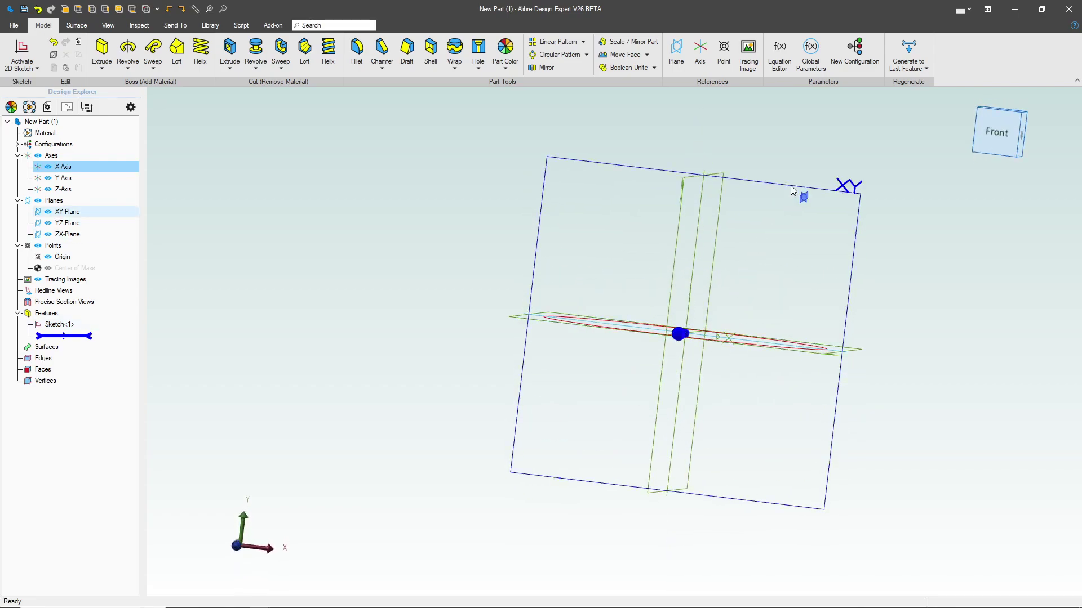
left_click(15, 65)
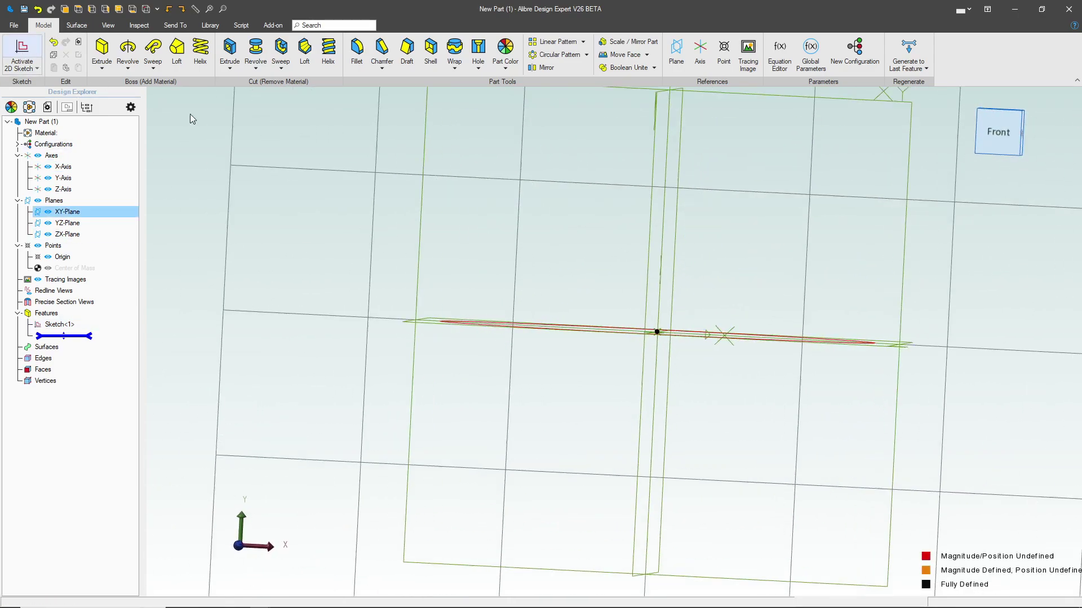
Draw a vertical line up from the origin and dimension it to .25
scroll(712, 432, "down", 4)
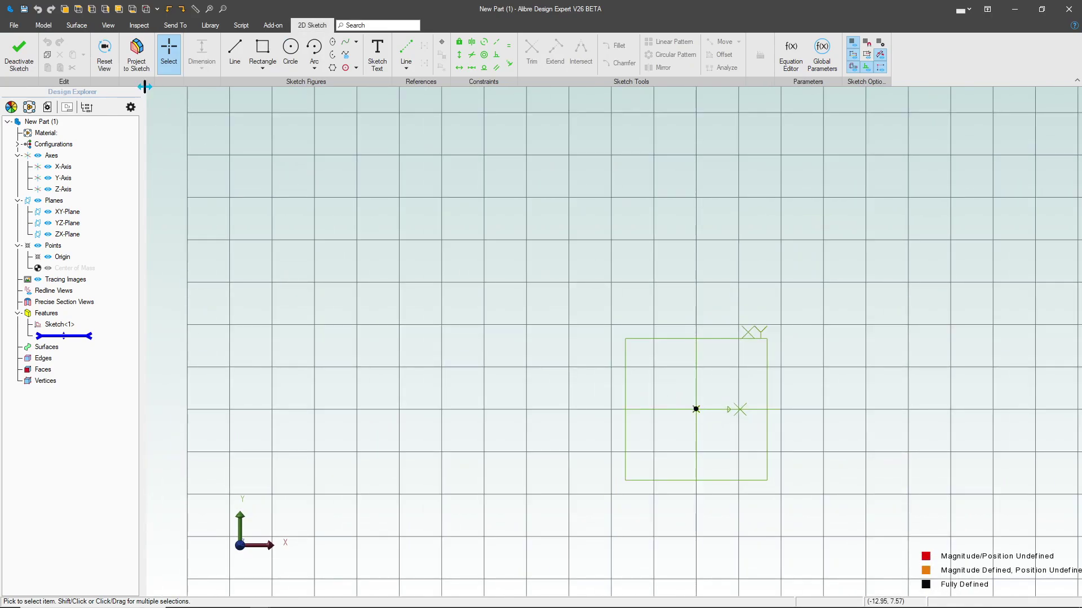
left_click(234, 49)
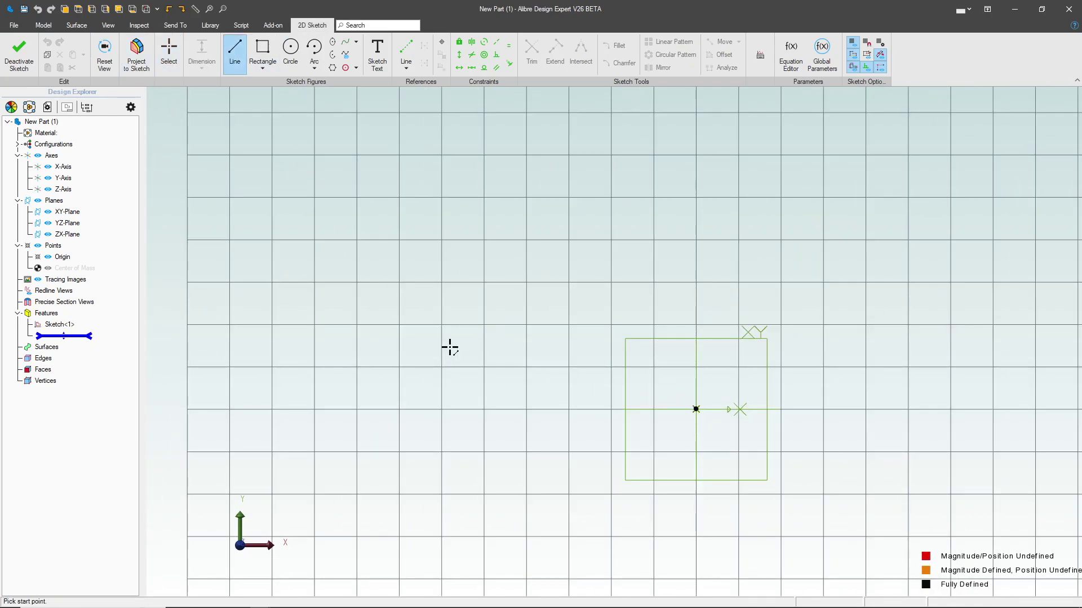
left_click(697, 410)
left_click(696, 316)
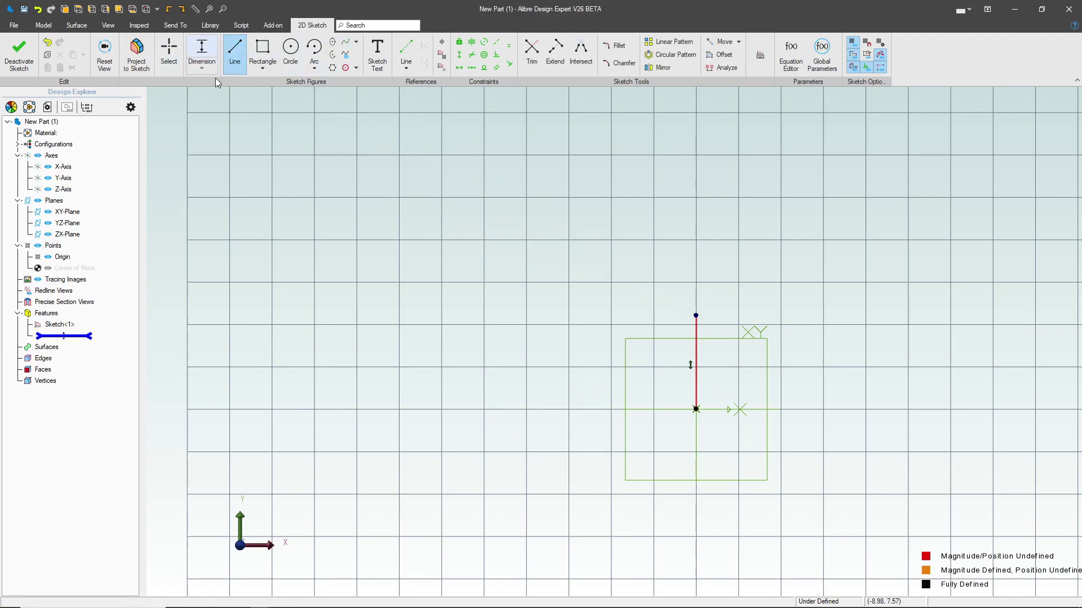
key("Escape")
left_click(700, 338)
left_click(600, 342)
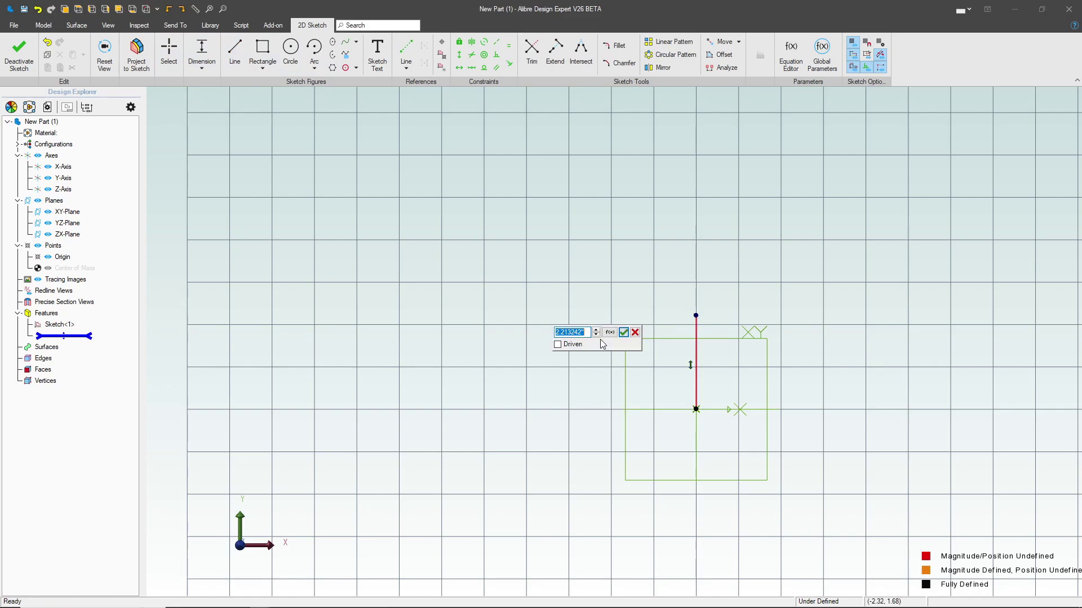
type(".25")
key("Return")
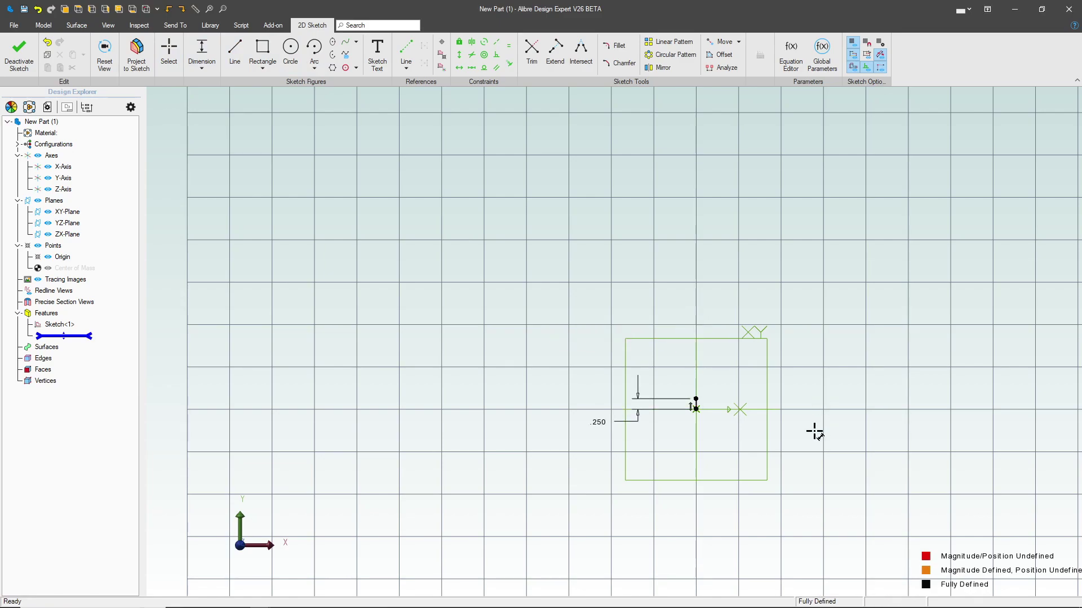
Add a tangent arc from the line's end, then a straight section up-right
left_click(315, 69)
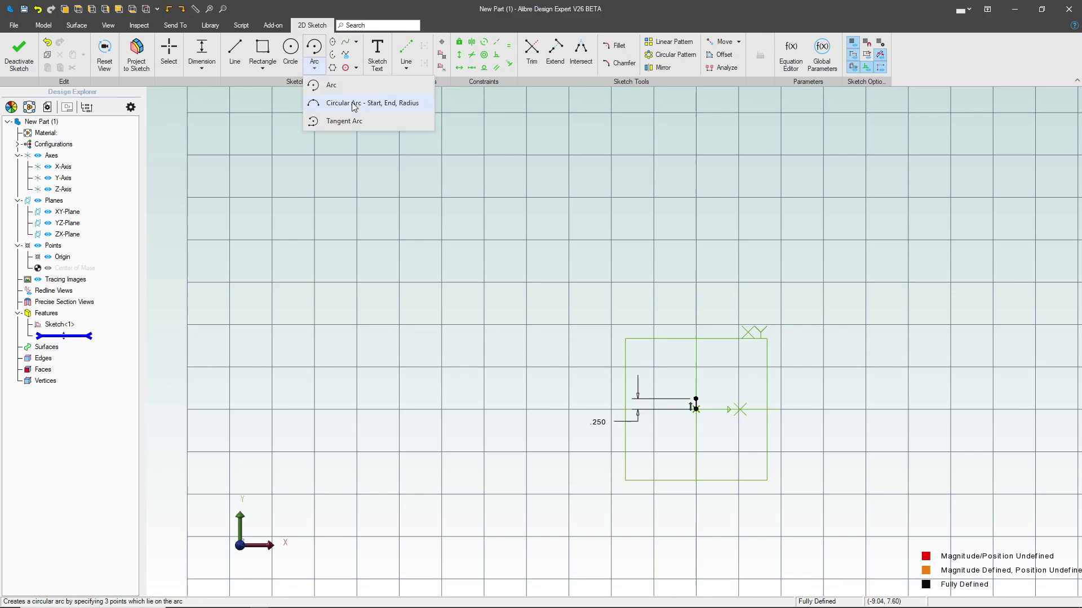
left_click(341, 122)
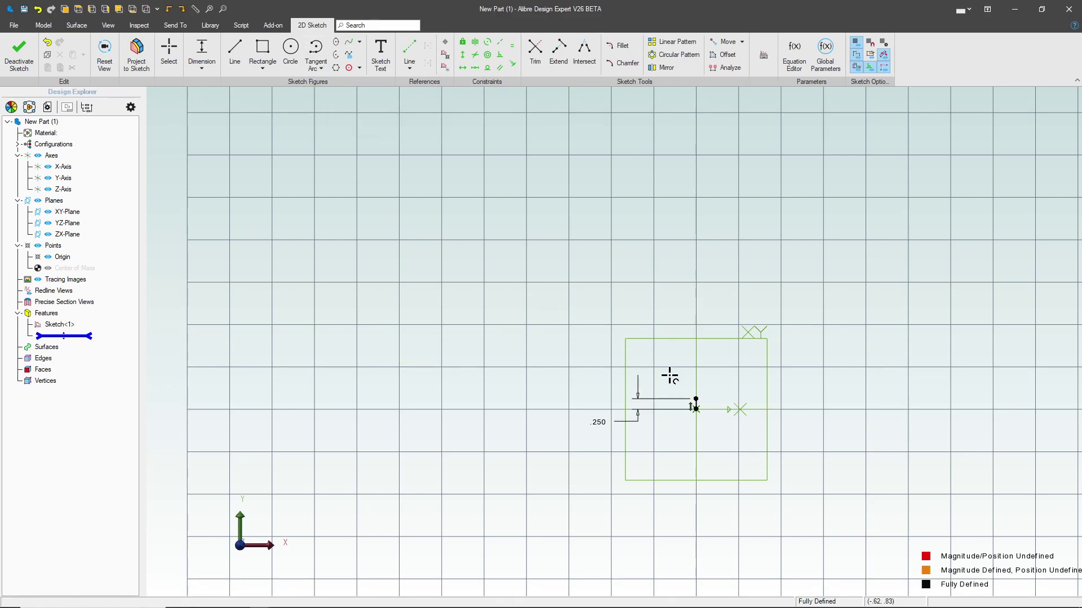
left_click(695, 402)
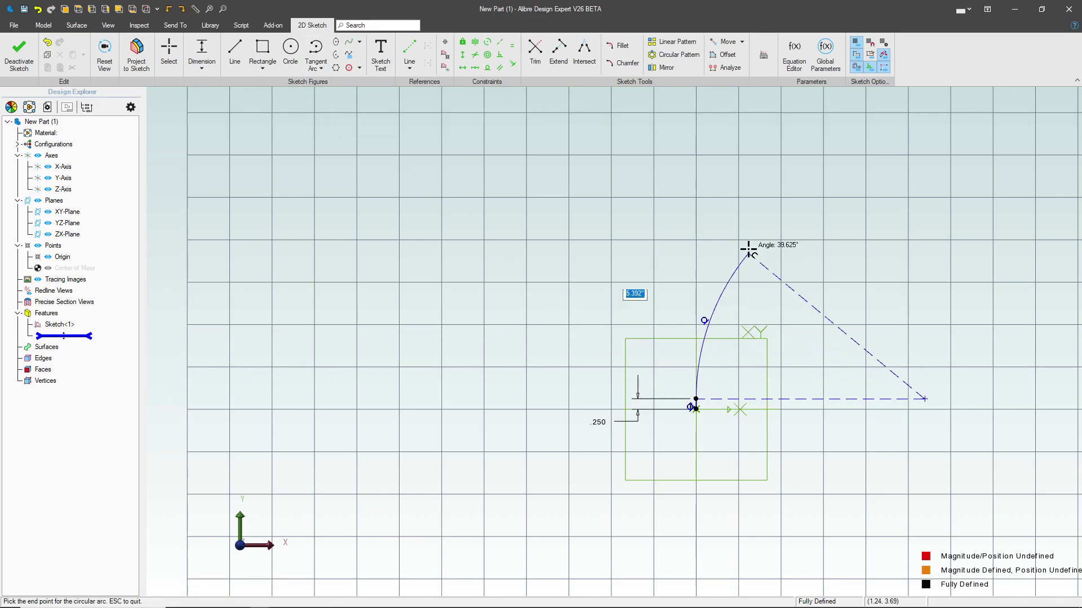
left_click(782, 199)
key("l")
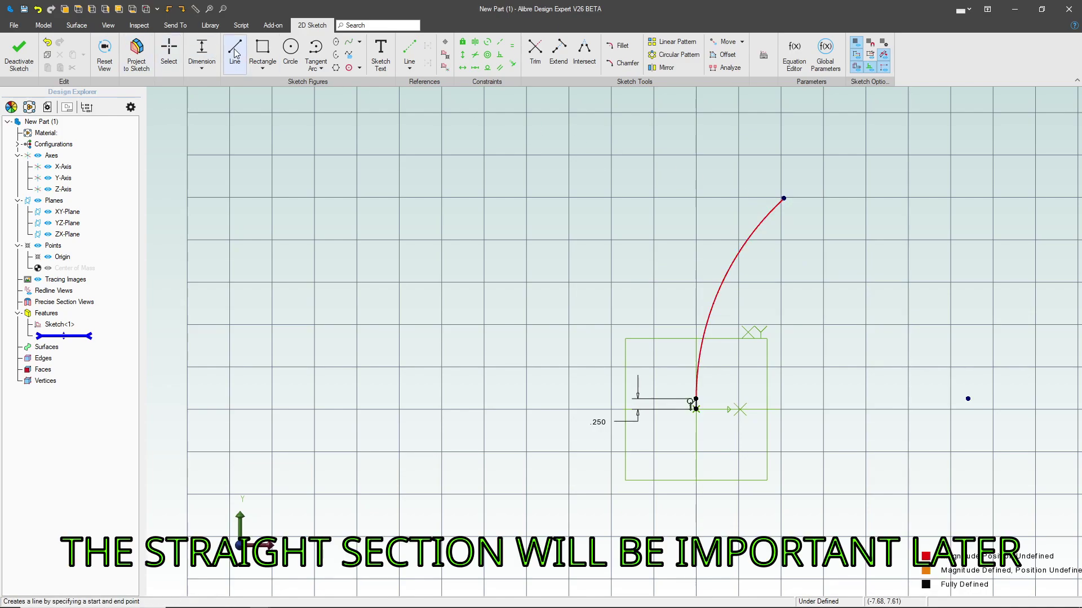
left_click(784, 198)
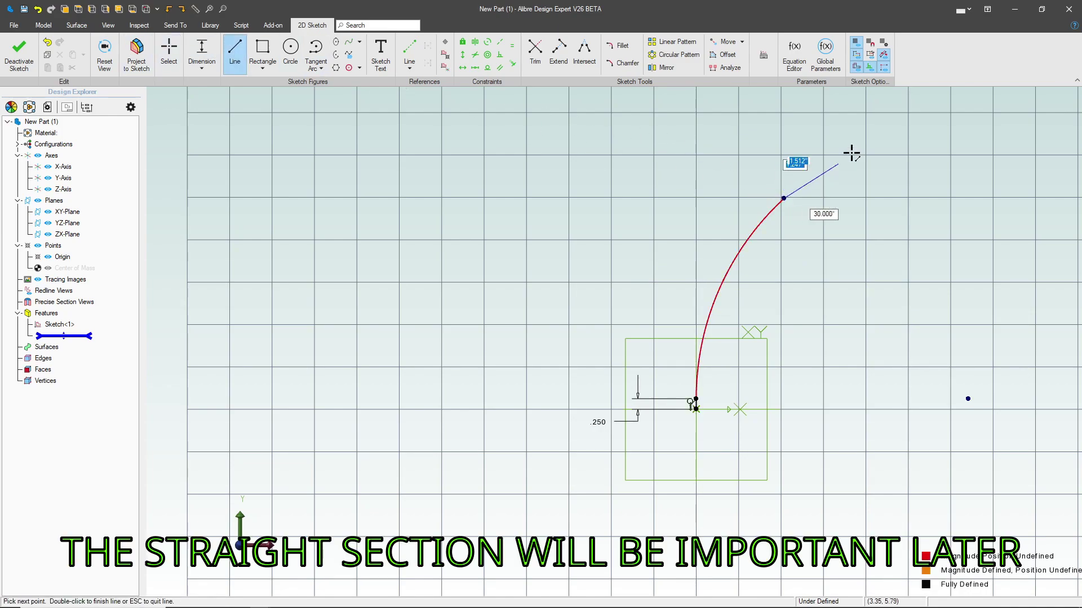
left_click(884, 115)
key("t")
scroll(644, 372, "down", 2)
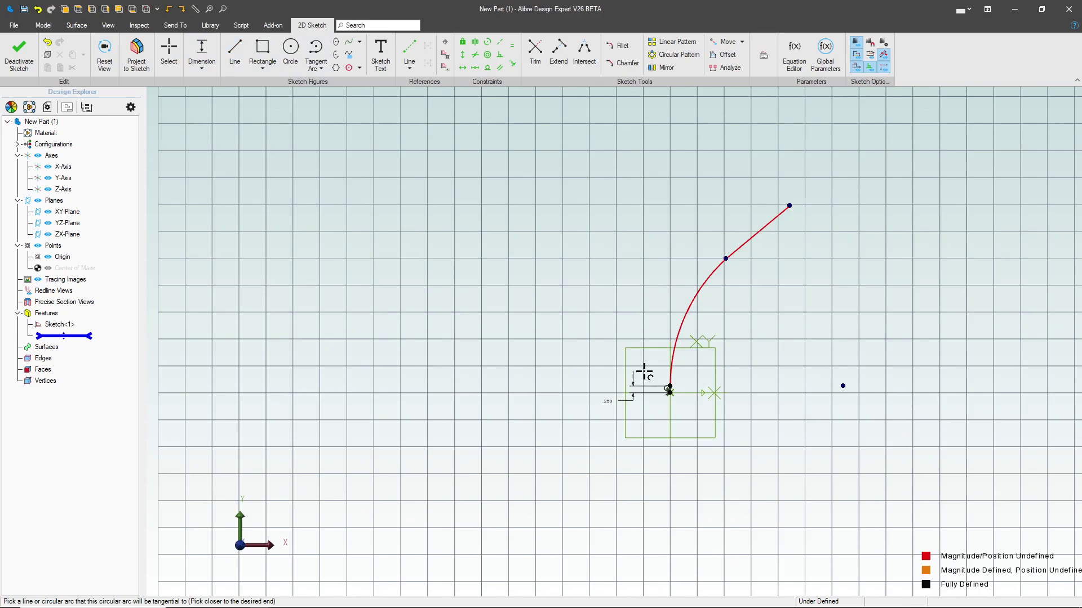
Add a large arc curving back over the top-left, ending in a .25 line downward
left_click(791, 205)
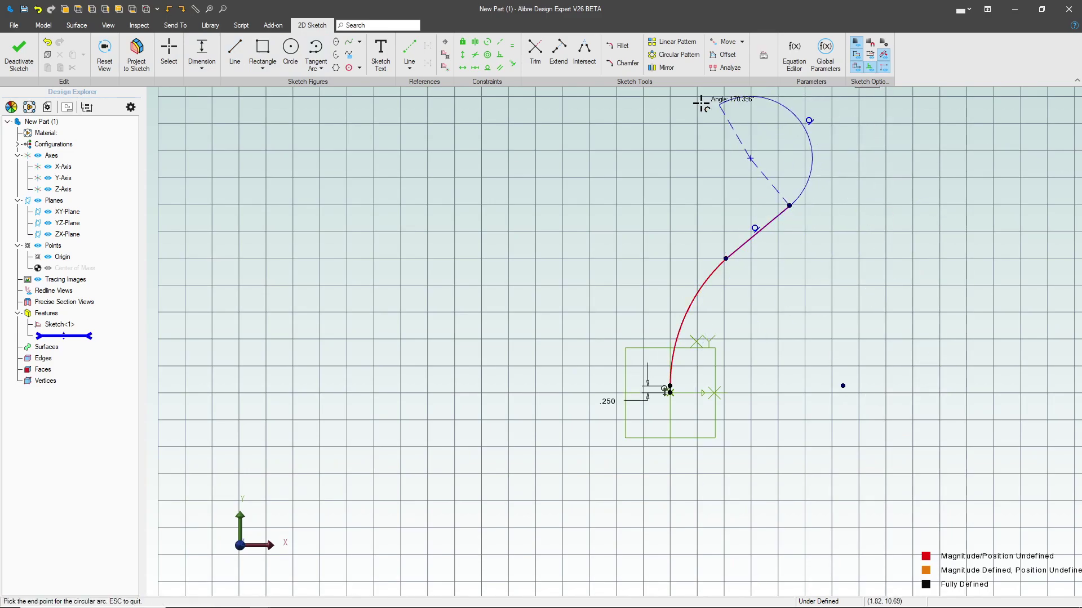
left_click(647, 130)
left_click(237, 54)
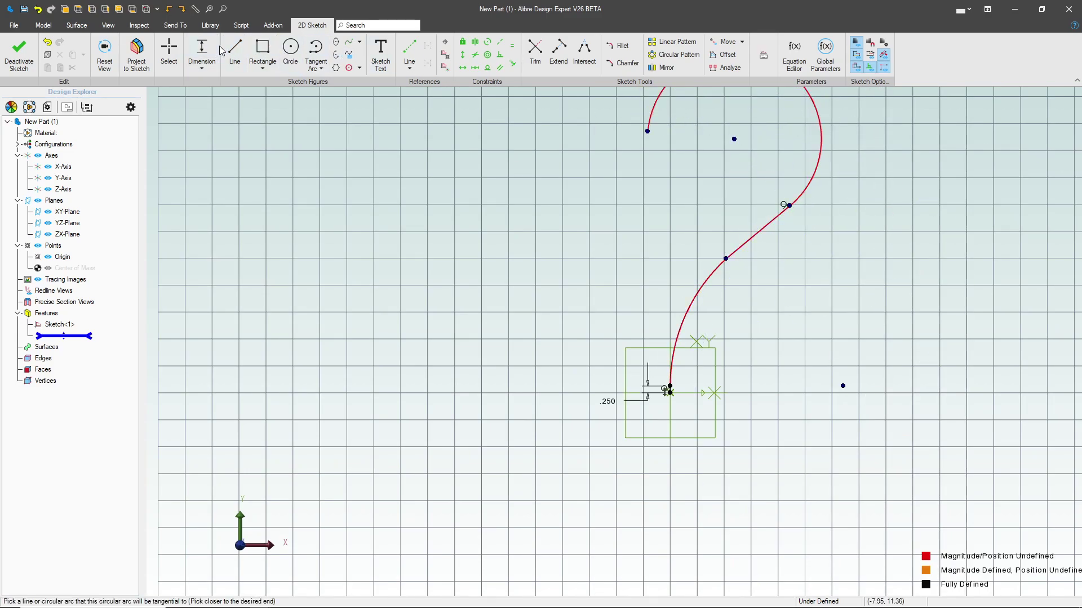
left_click(648, 131)
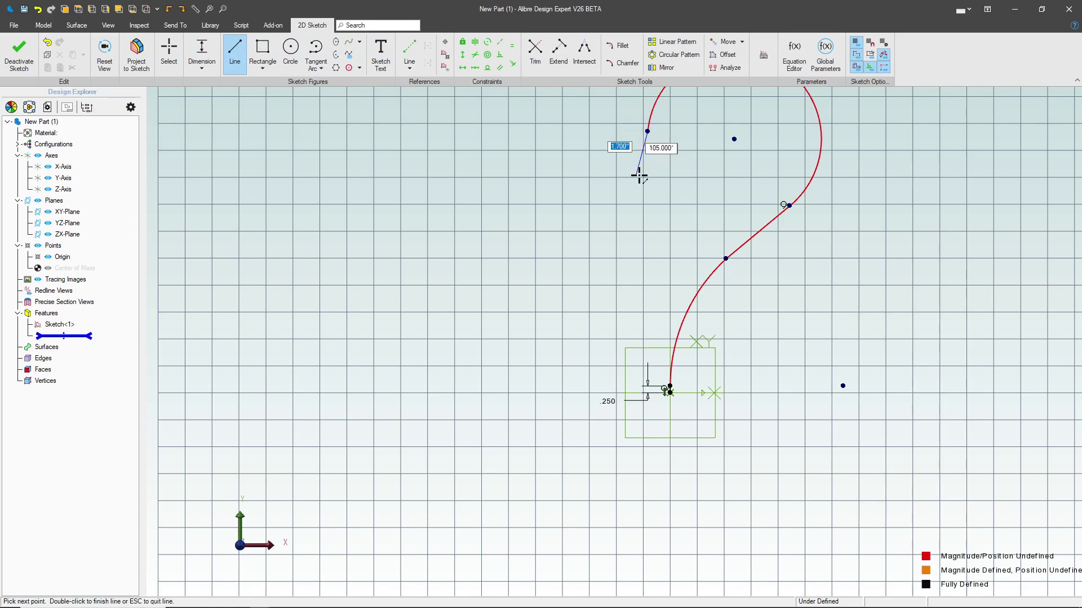
left_click(648, 175)
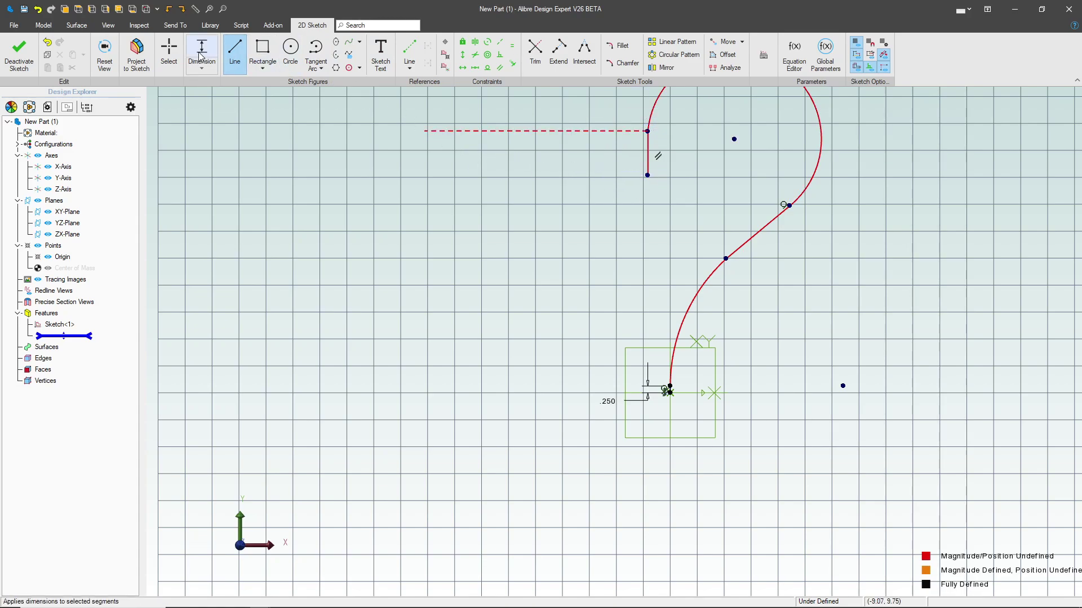
key("Escape")
left_click(601, 155)
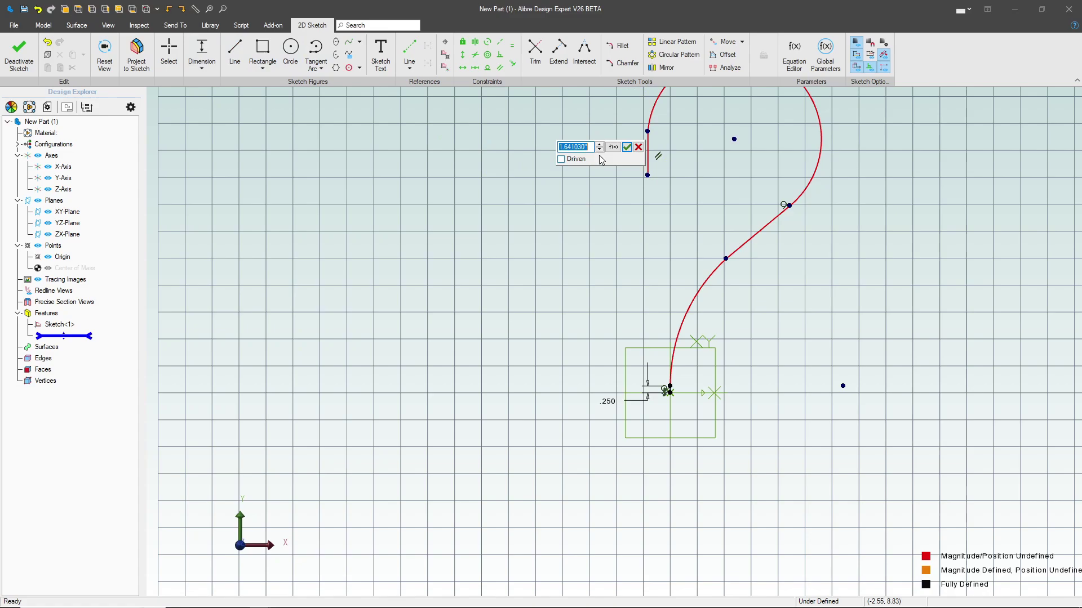
type(".25")
key("Return")
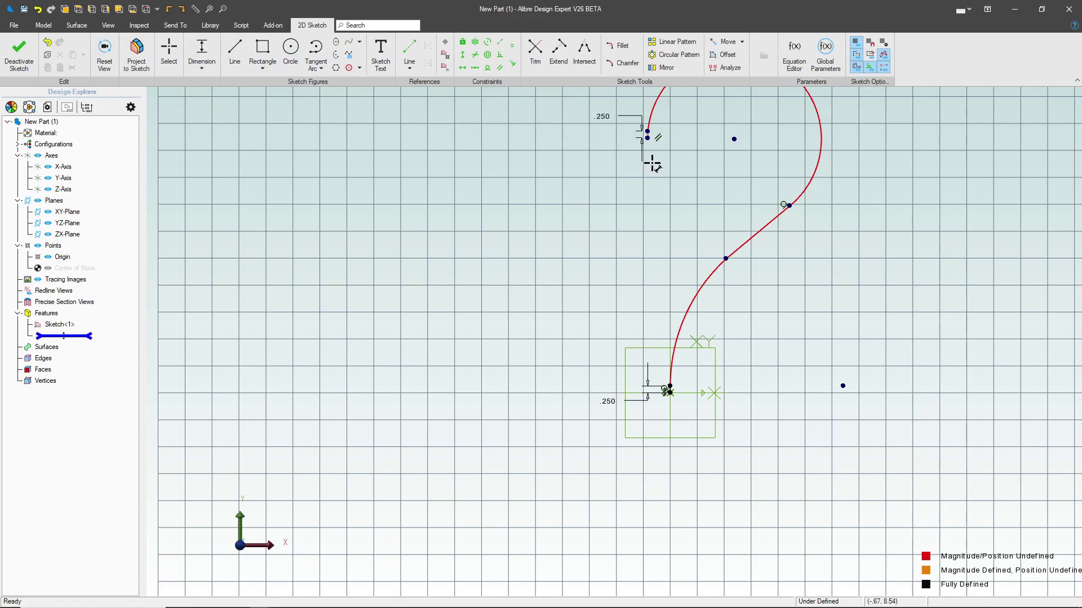
scroll(654, 164, "down", 3)
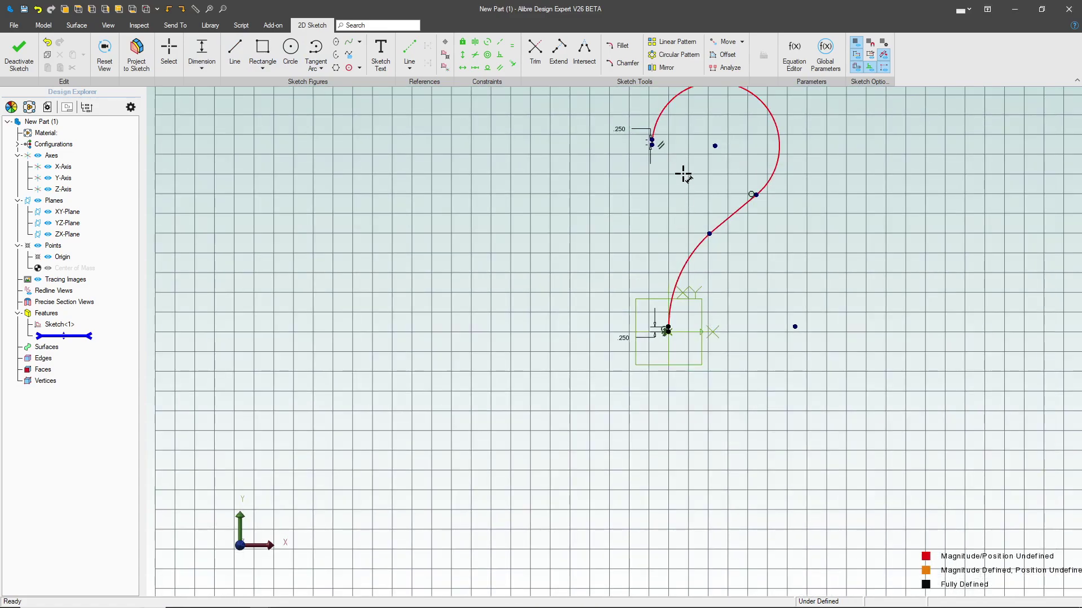
scroll(683, 175, "up", 3)
Make the short top line tangent to the big arc
left_click(169, 54)
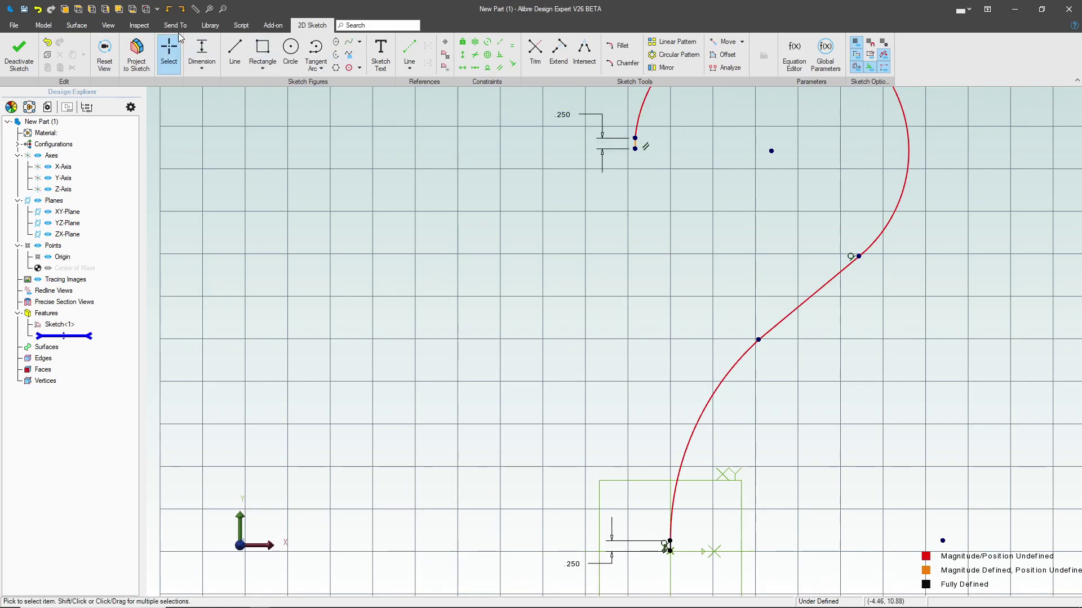
left_click(316, 53)
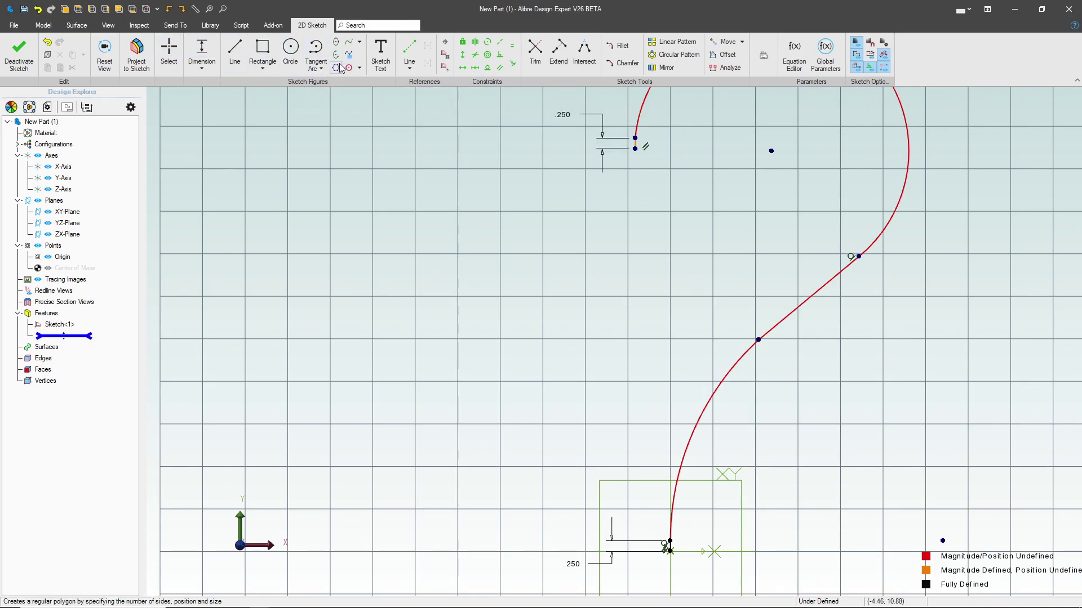
left_click(486, 70)
scroll(664, 138, "up", 3)
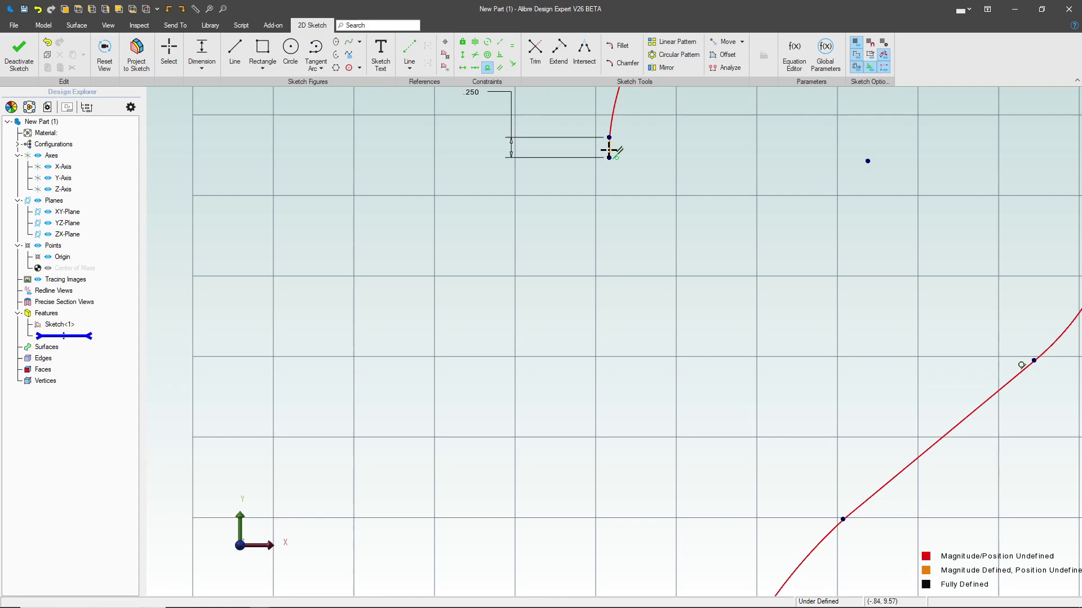
left_click(609, 135)
left_click(610, 150)
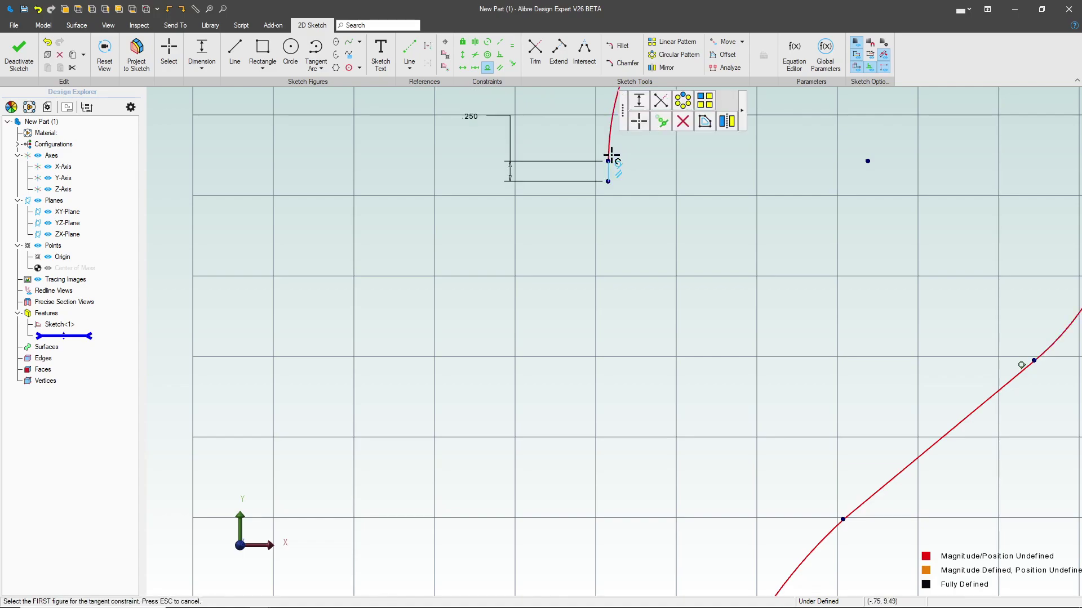
scroll(614, 291, "down", 3)
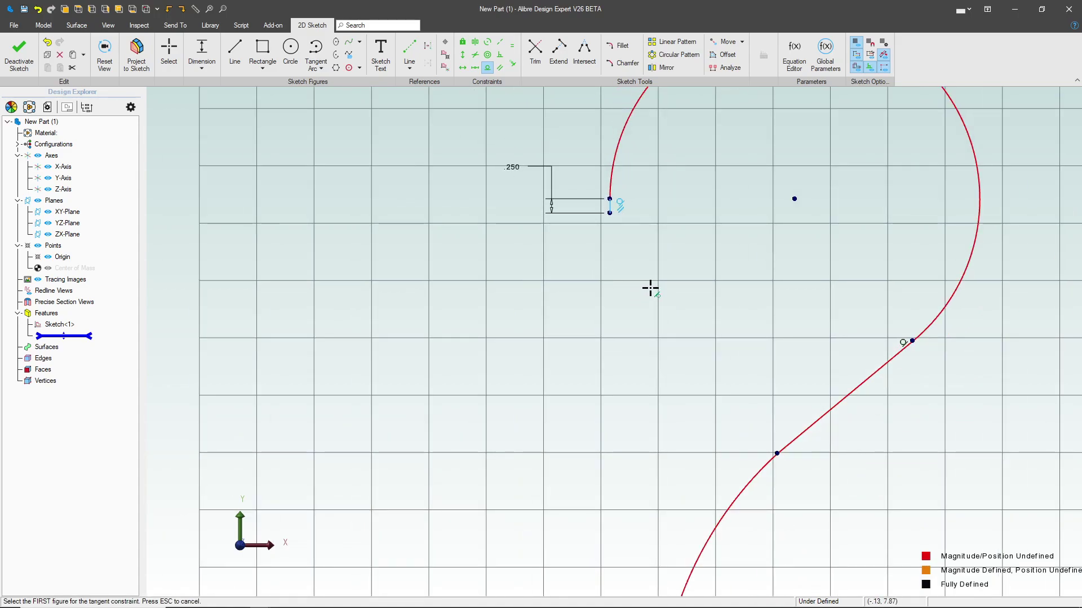
key("Escape")
Dimension the big arc's radius to 6
left_click(202, 51)
left_click(609, 206)
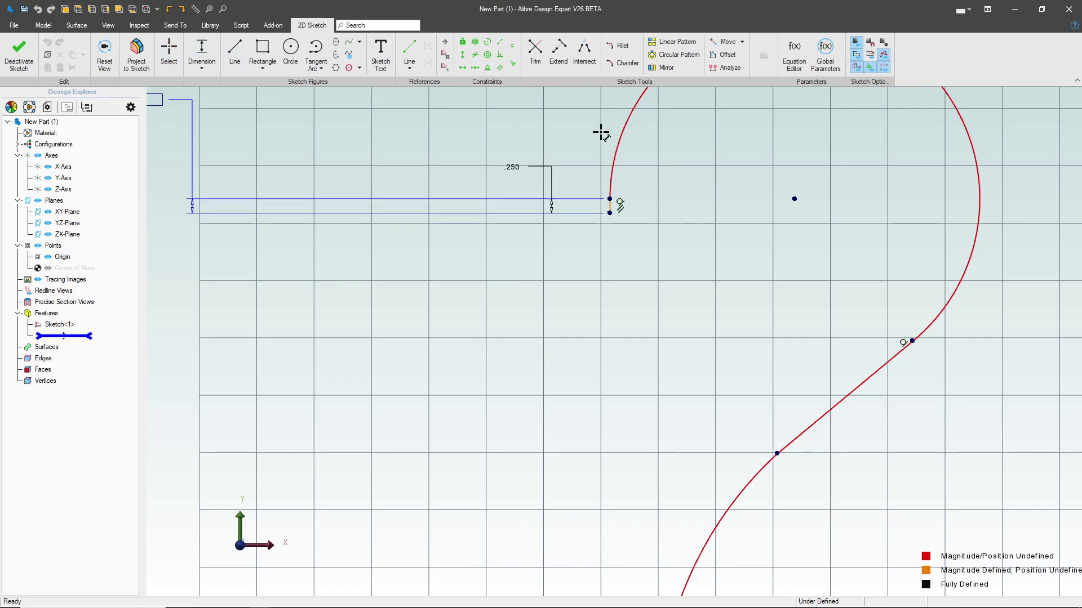
left_click(978, 159)
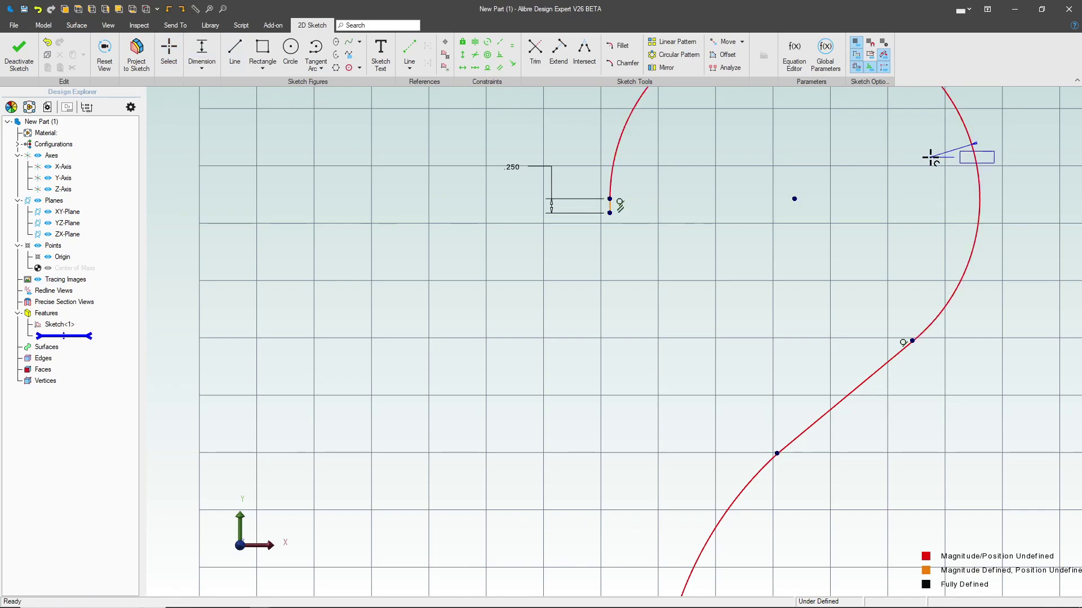
left_click(909, 167)
type("6")
key("Return")
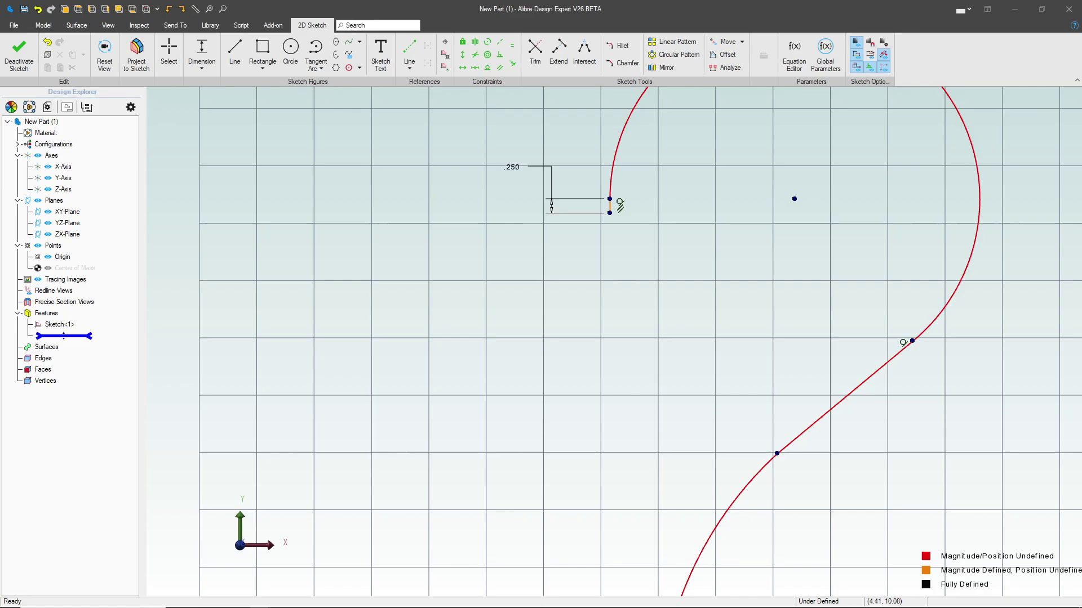
scroll(946, 234, "down", 4)
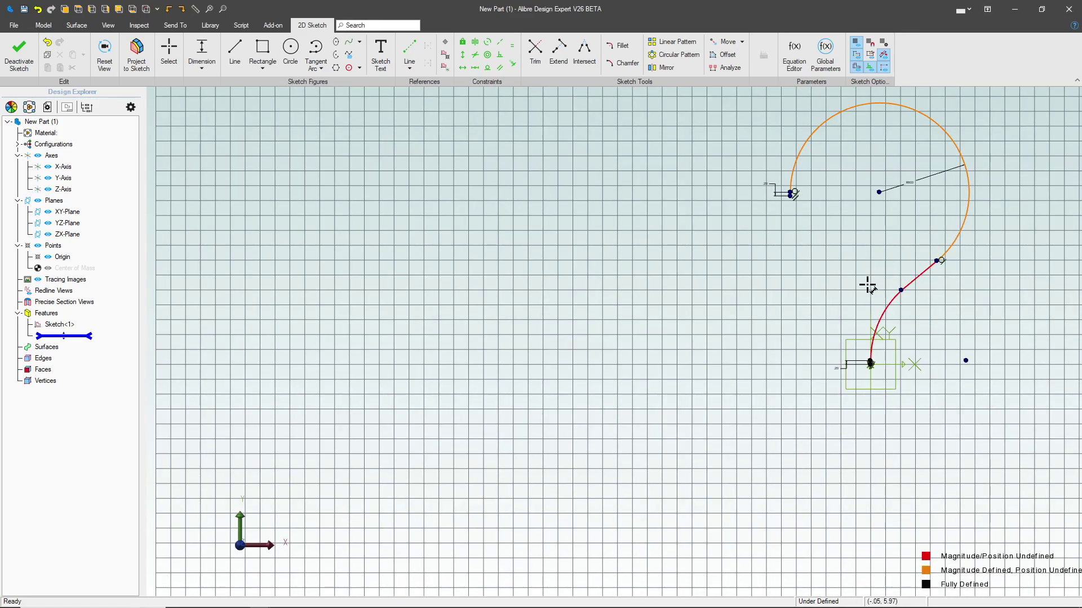
scroll(874, 338, "up", 8)
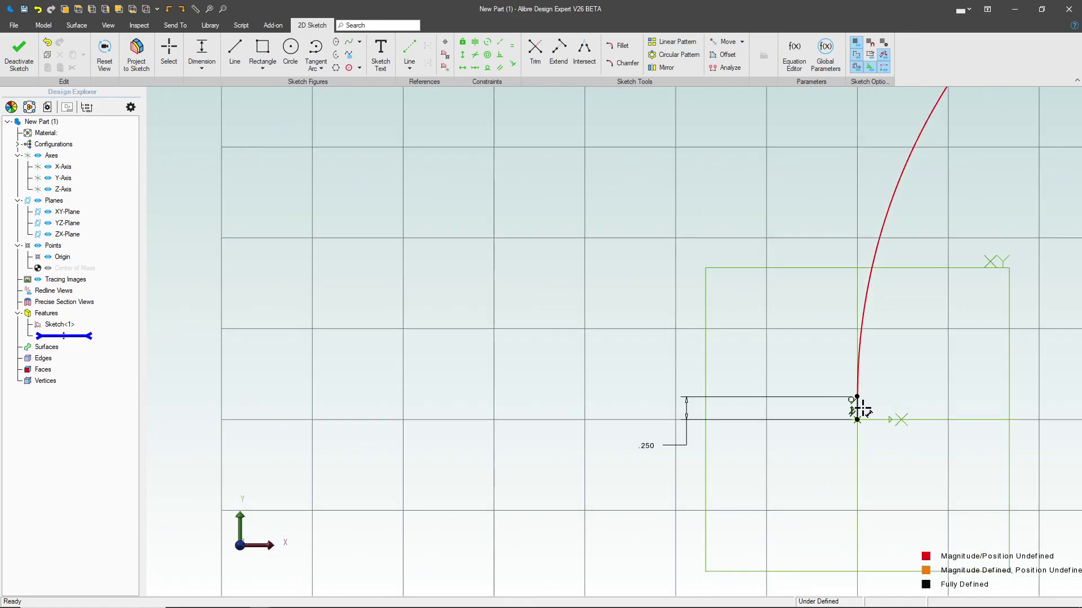
Dimension the straight section's angle to 135°
scroll(857, 409, "down", 4)
left_click(925, 248)
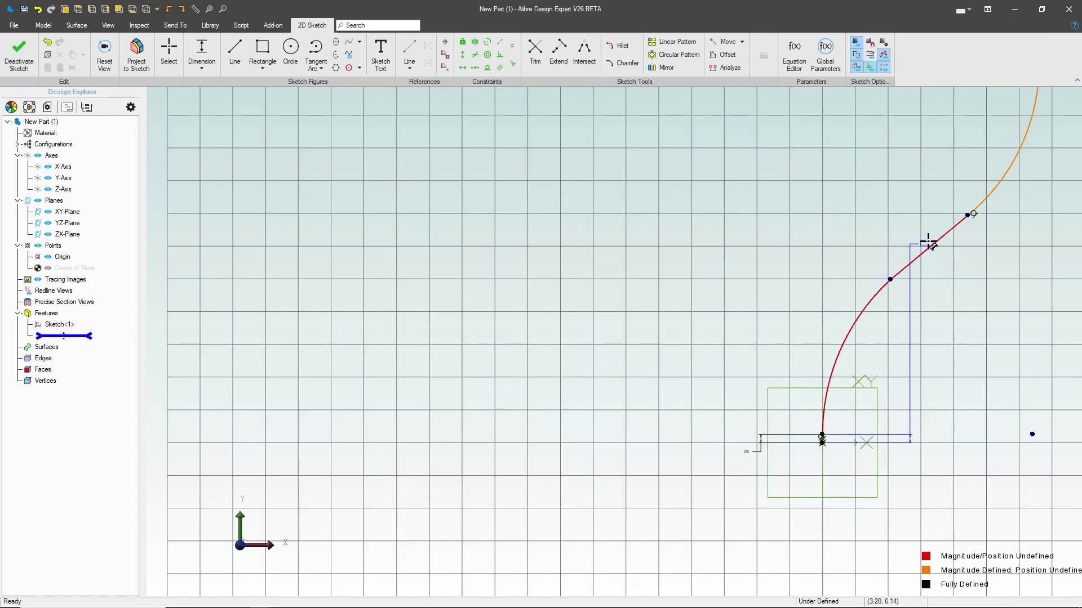
left_click(945, 319)
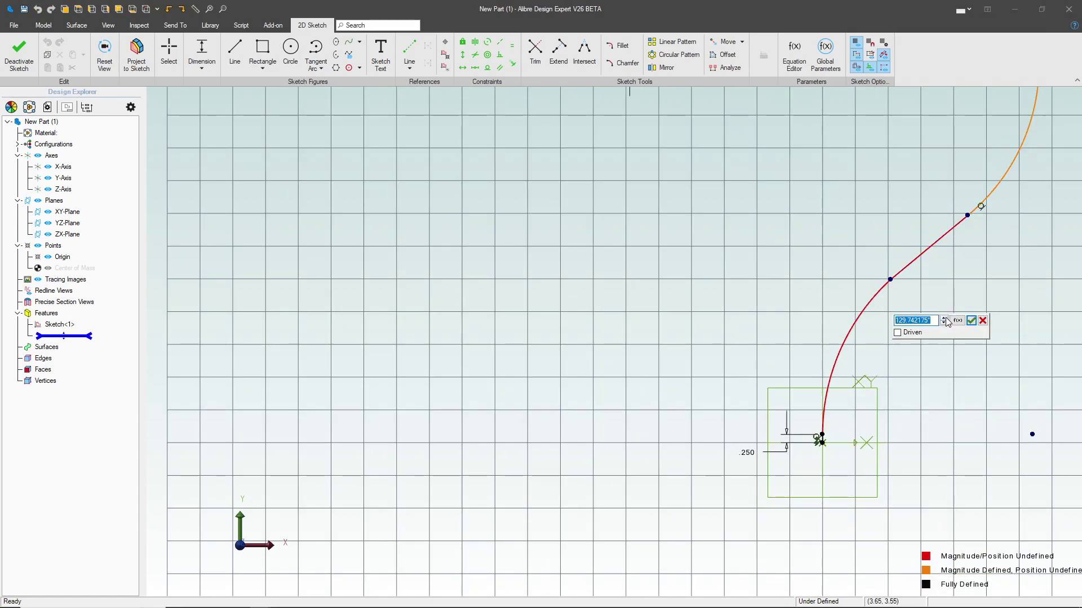
type("135")
key("Return")
scroll(952, 360, "down", 3)
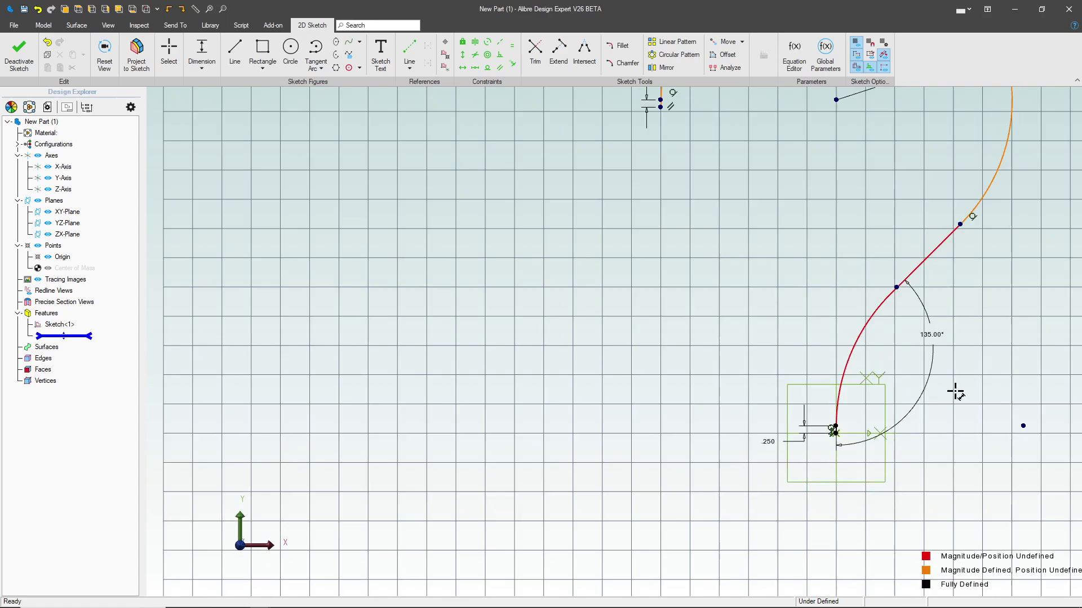
Align the path's top end point vertically with the bottom start point
left_click(464, 57)
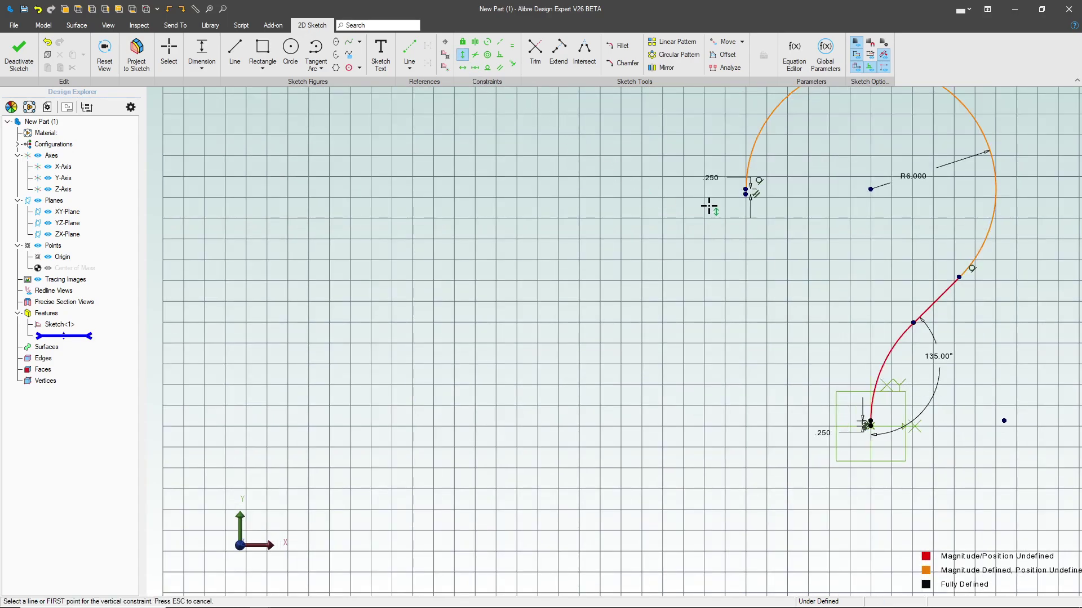
left_click(745, 195)
left_click(871, 423)
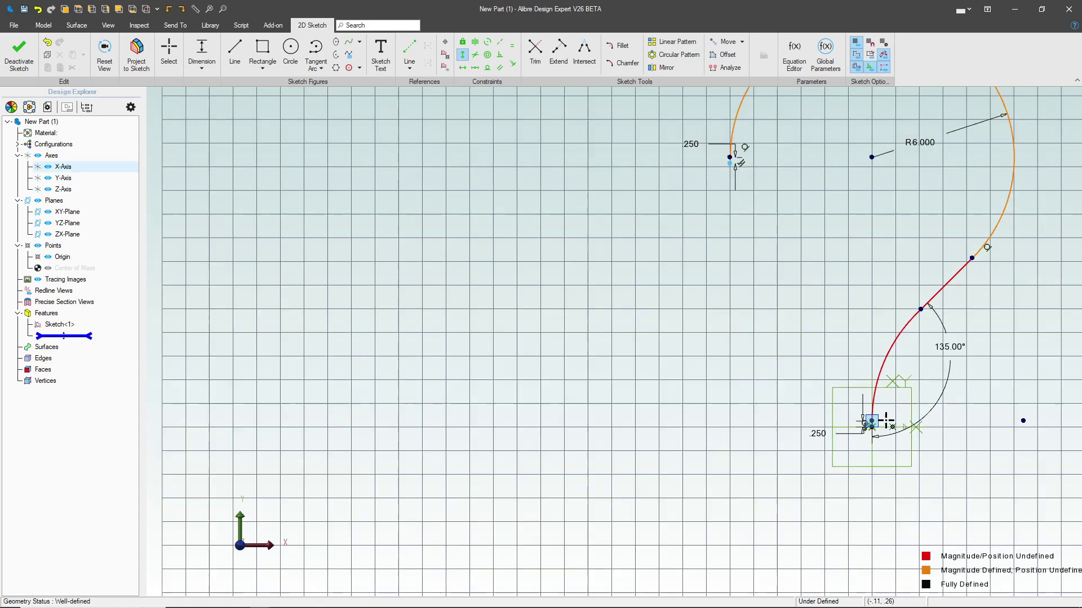
scroll(886, 420, "up", 4)
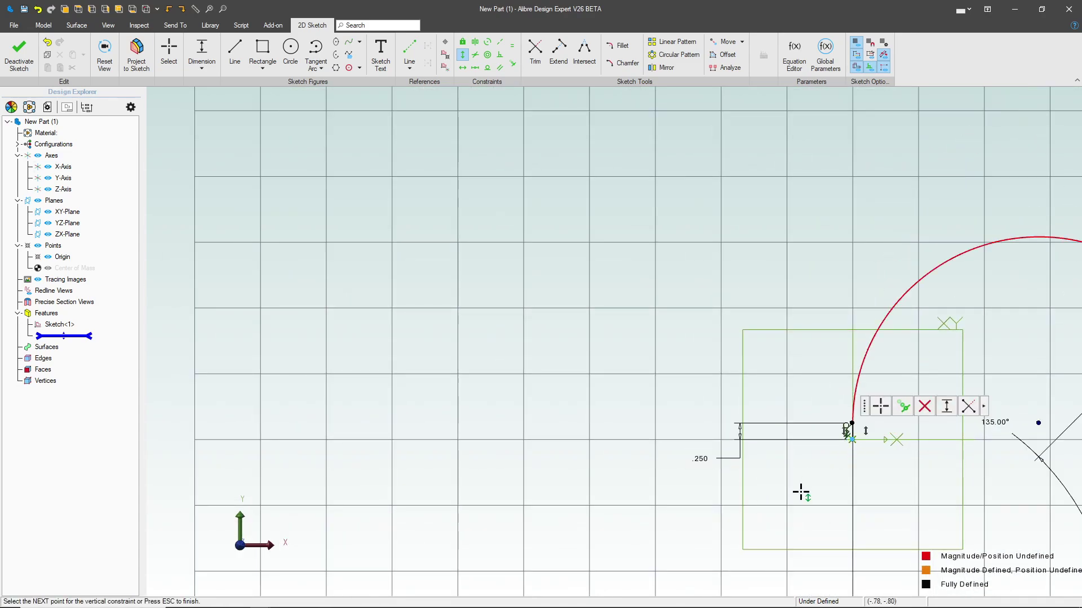
scroll(852, 438, "down", 5)
scroll(924, 362, "up", 3)
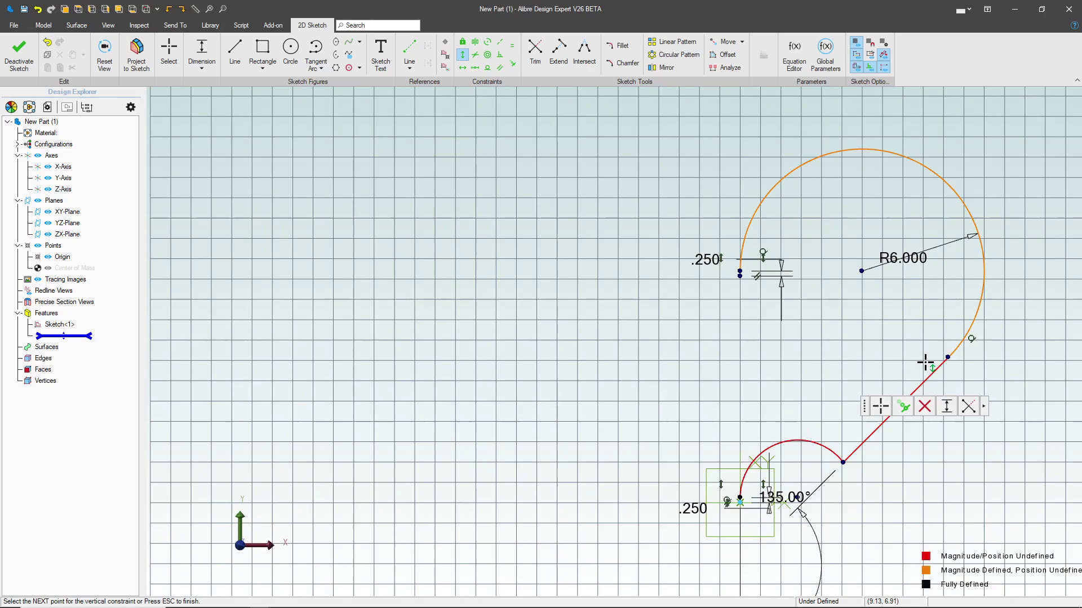
Pull the lower arc's endpoint up-left and make the line tangent to that arc
left_click(819, 491)
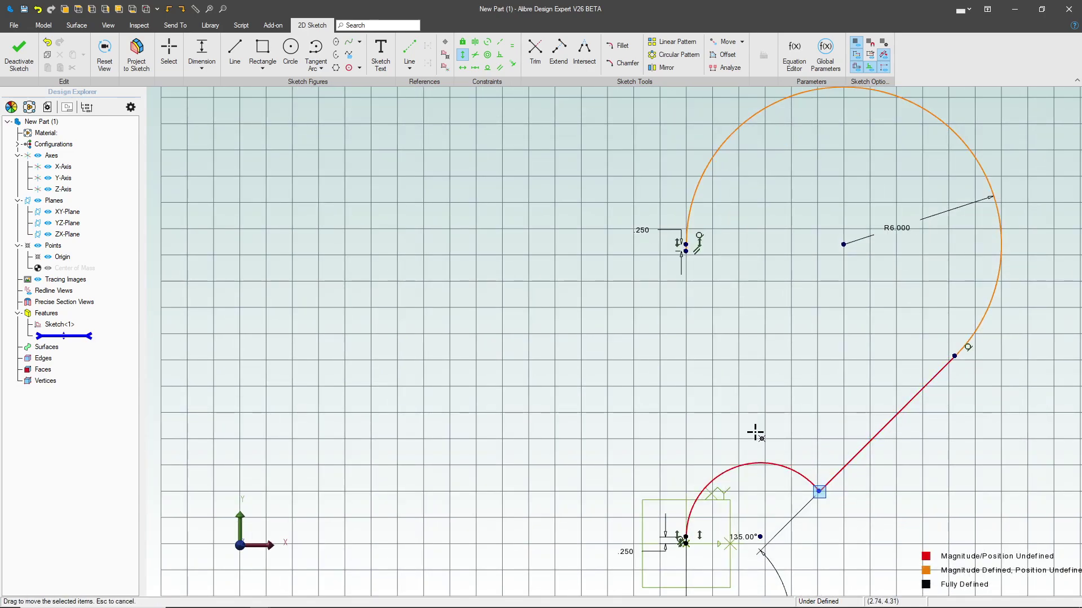
key("Escape")
mouse_move(818, 494)
left_mouse_down()
mouse_move(734, 423)
mouse_move(754, 418)
left_mouse_up()
left_click(487, 68)
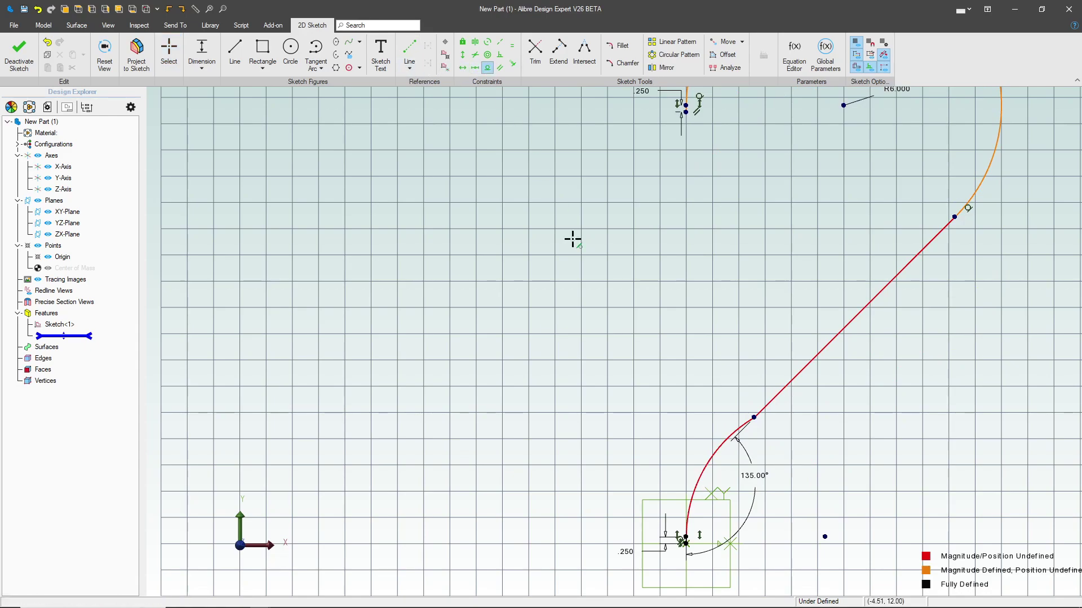
left_click(734, 433)
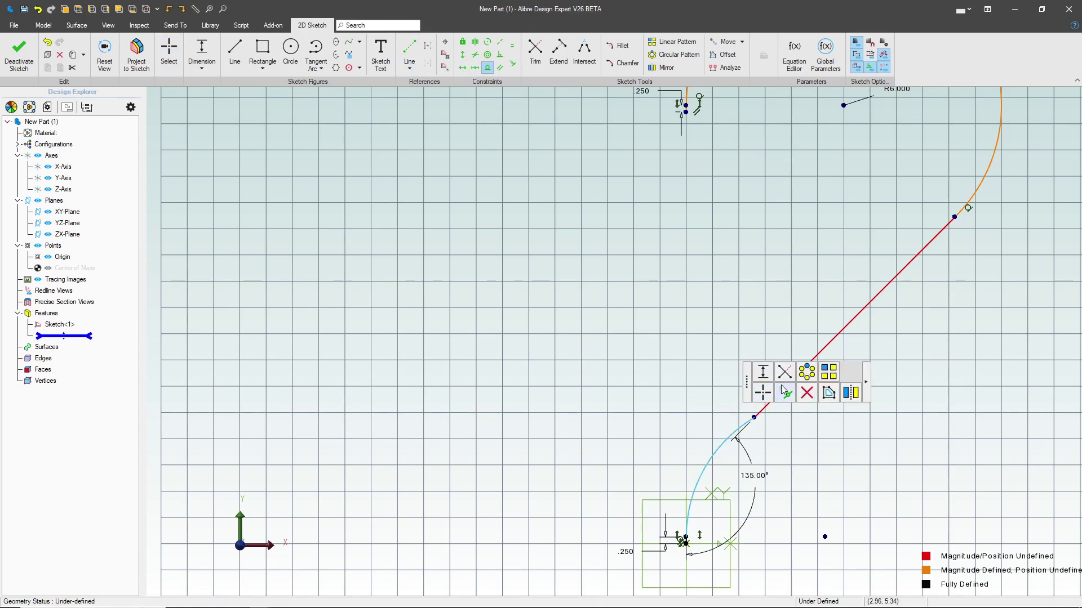
left_click(870, 309)
Dimension the lower arc's radius to 10
scroll(711, 443, "down", 2)
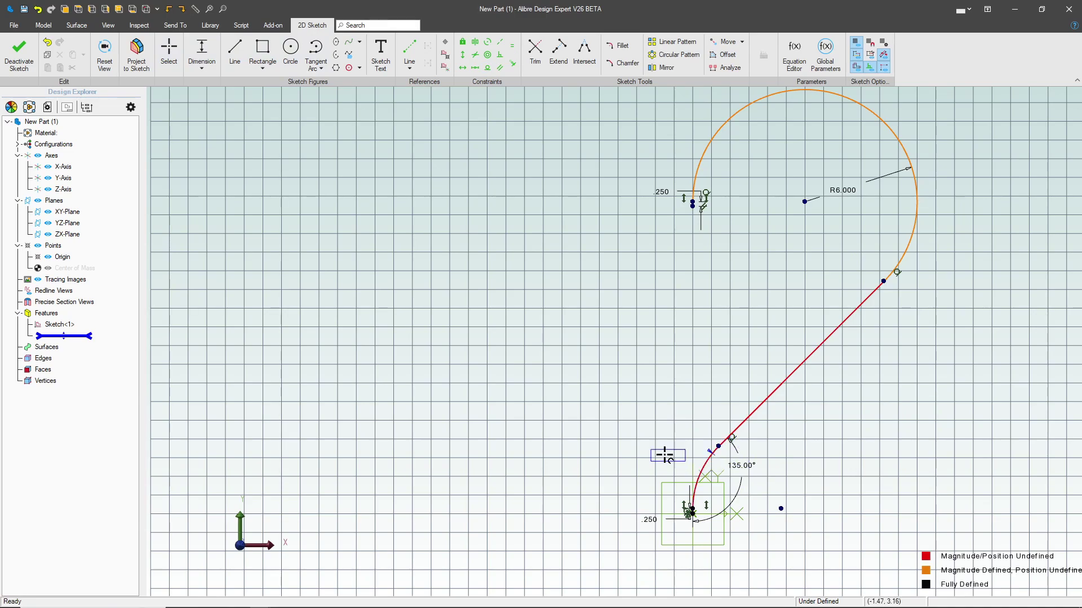
type("10")
key("Return")
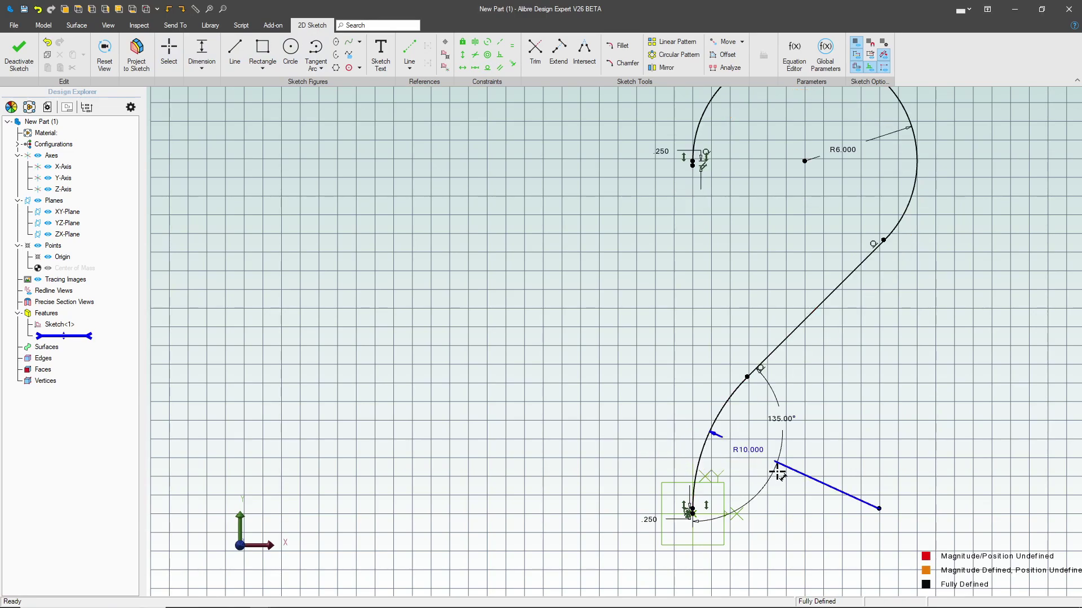
scroll(779, 471, "down", 2)
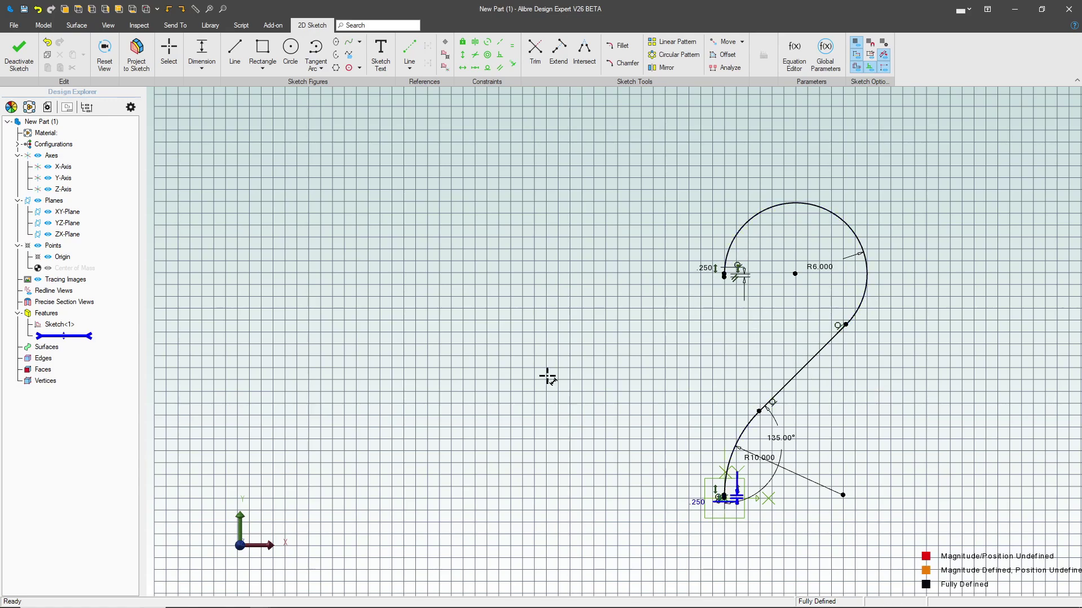
Exit the path sketch, ignoring the open-sketch warning, and orbit to an angled view
left_click(23, 56)
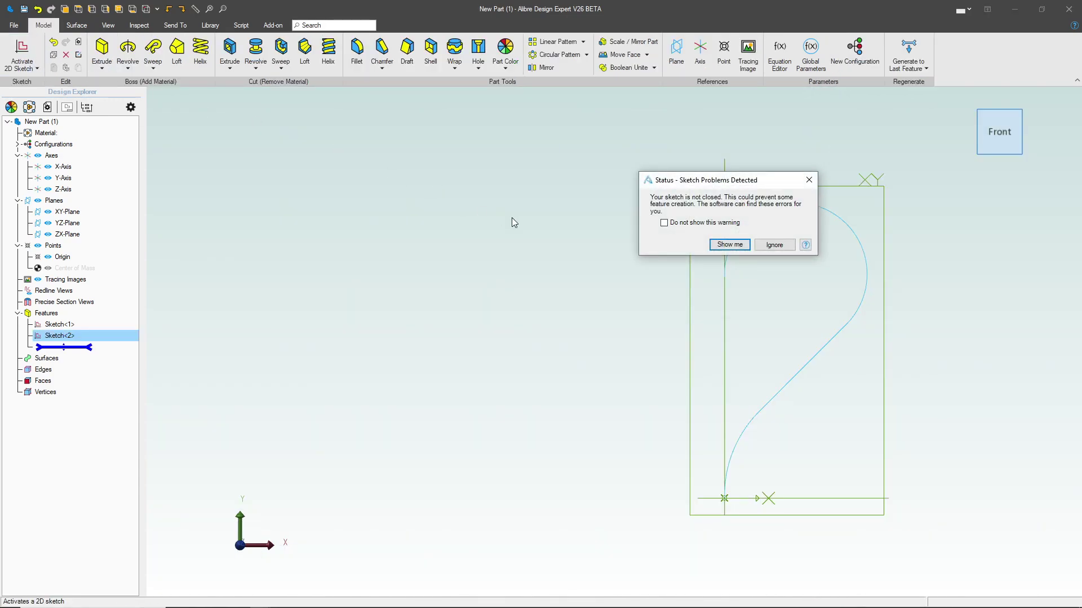
left_click(770, 248)
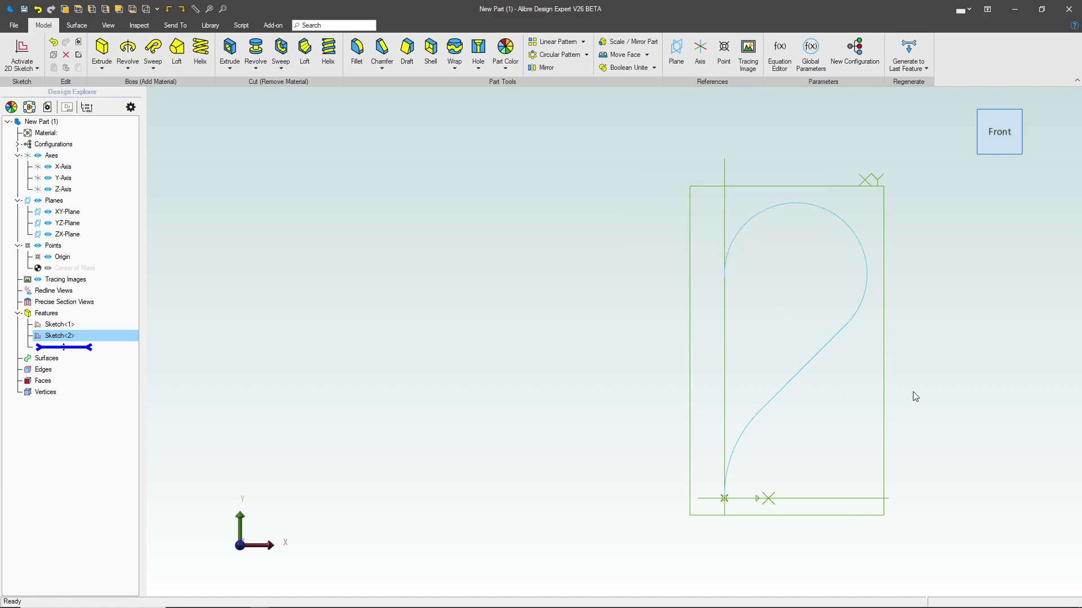
middle_click_drag(913, 397, 755, 360)
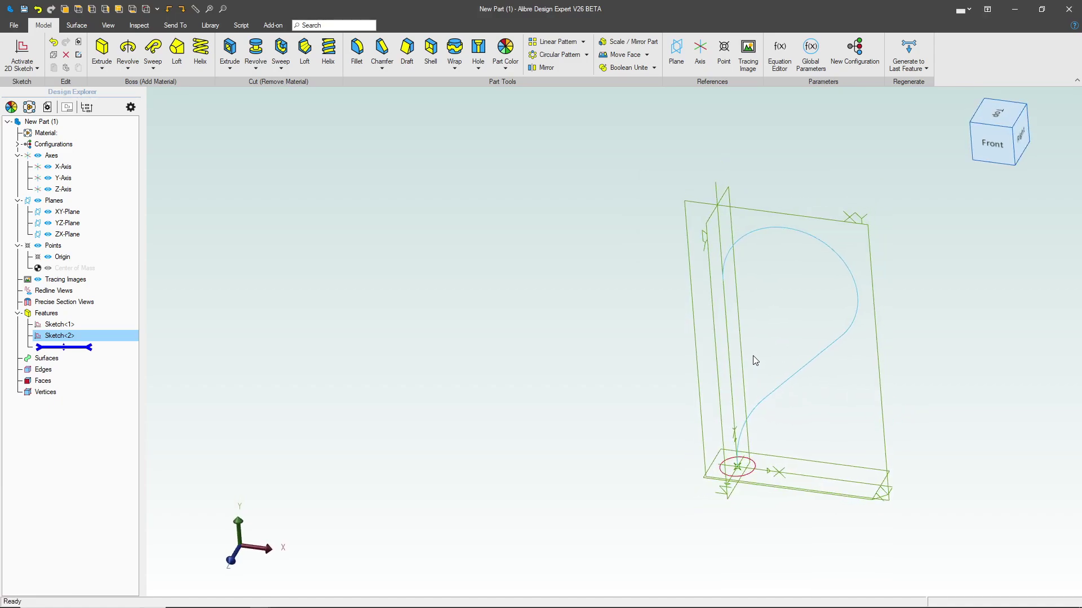
scroll(772, 324, "up", 2)
left_click(773, 326)
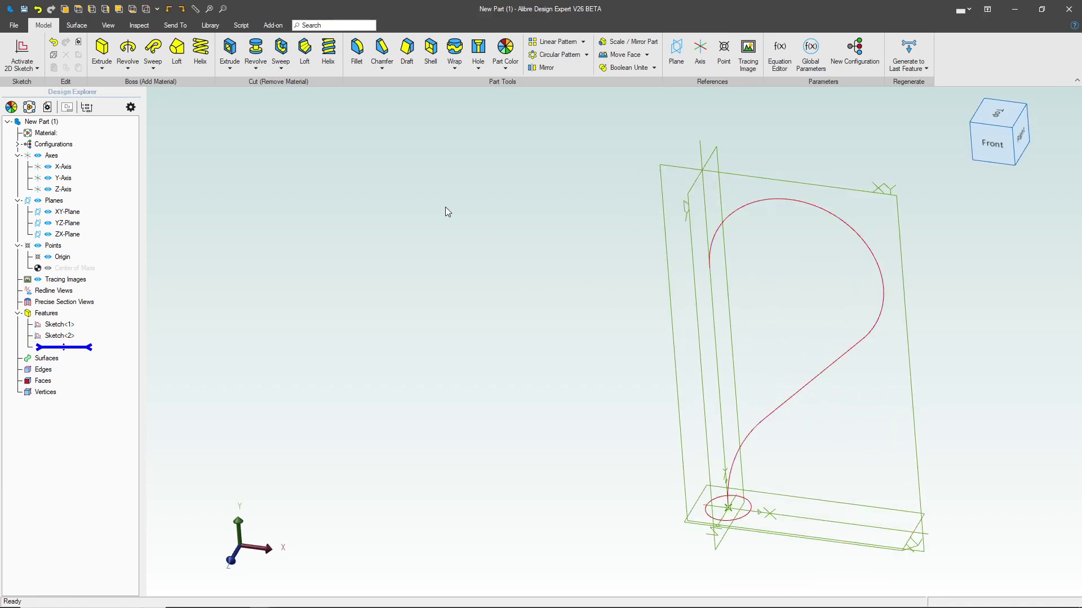
Boss-sweep the circle Sketch<1> along the S-curve Sketch<2>
left_click(151, 52)
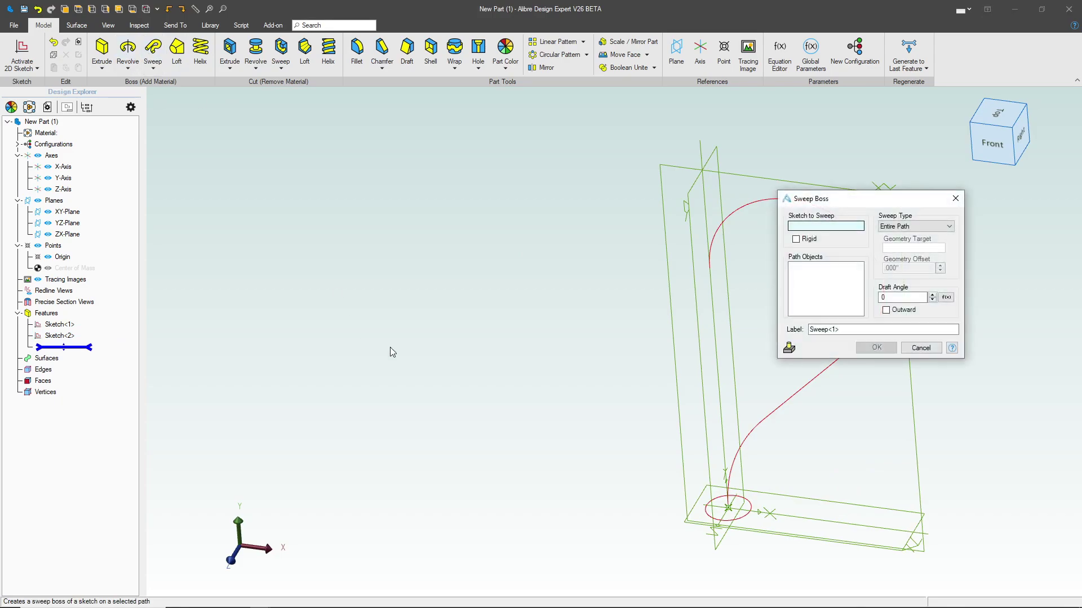
left_click(749, 513)
left_click(761, 430)
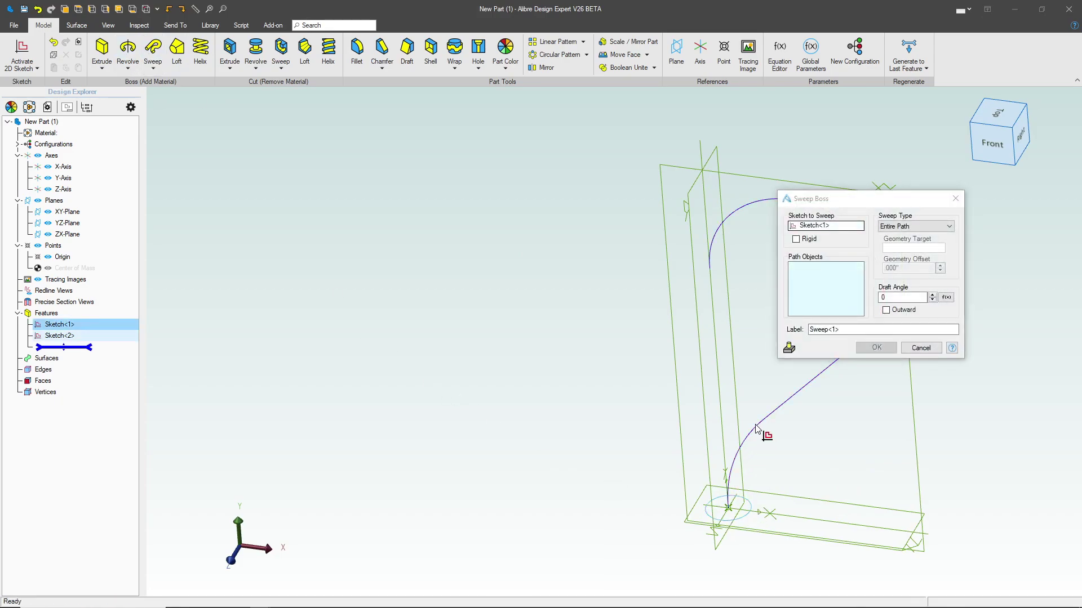
left_click(876, 348)
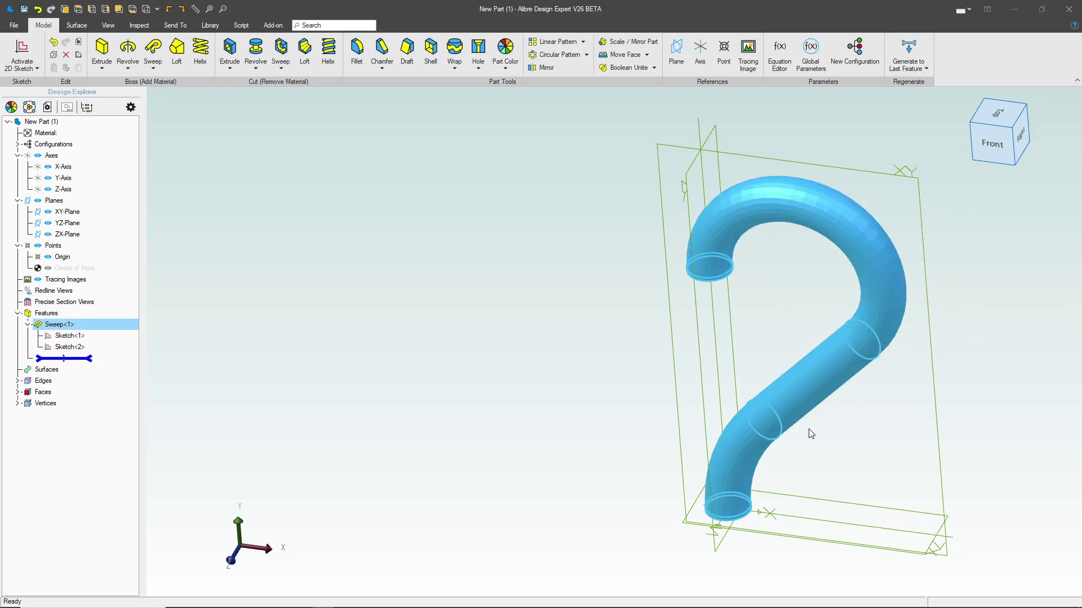
Shell the tube to a .200 wall, removing both end faces
left_click(628, 389)
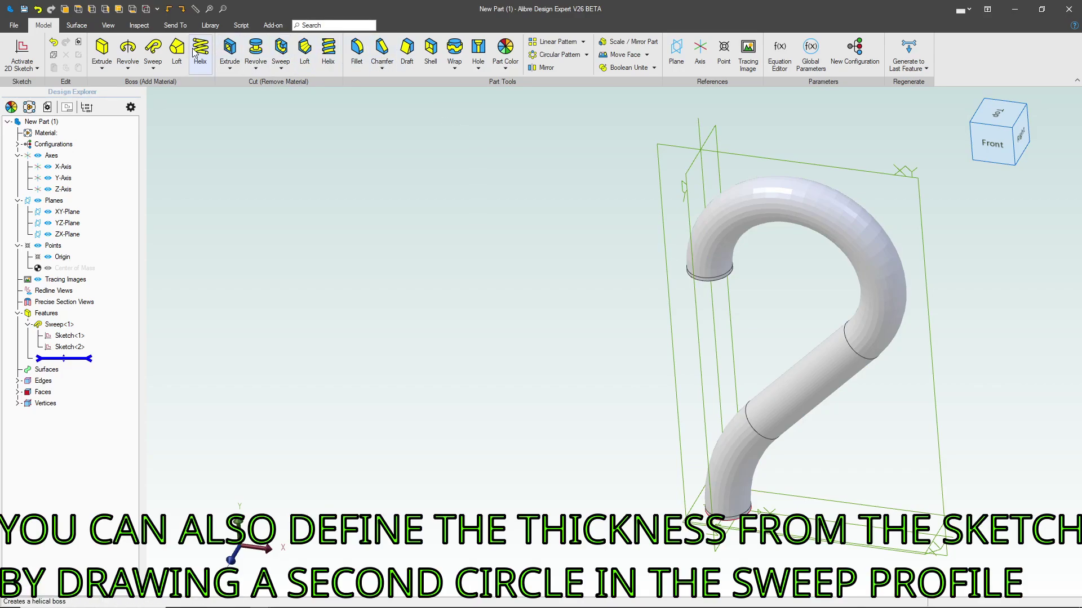
left_click(431, 51)
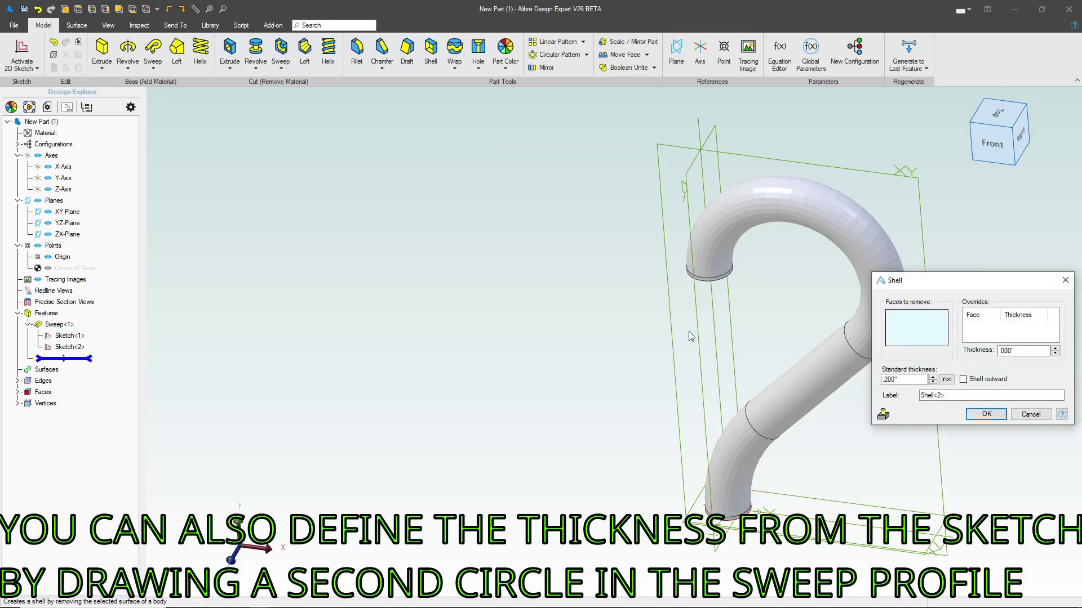
right_click_drag(704, 281, 784, 319)
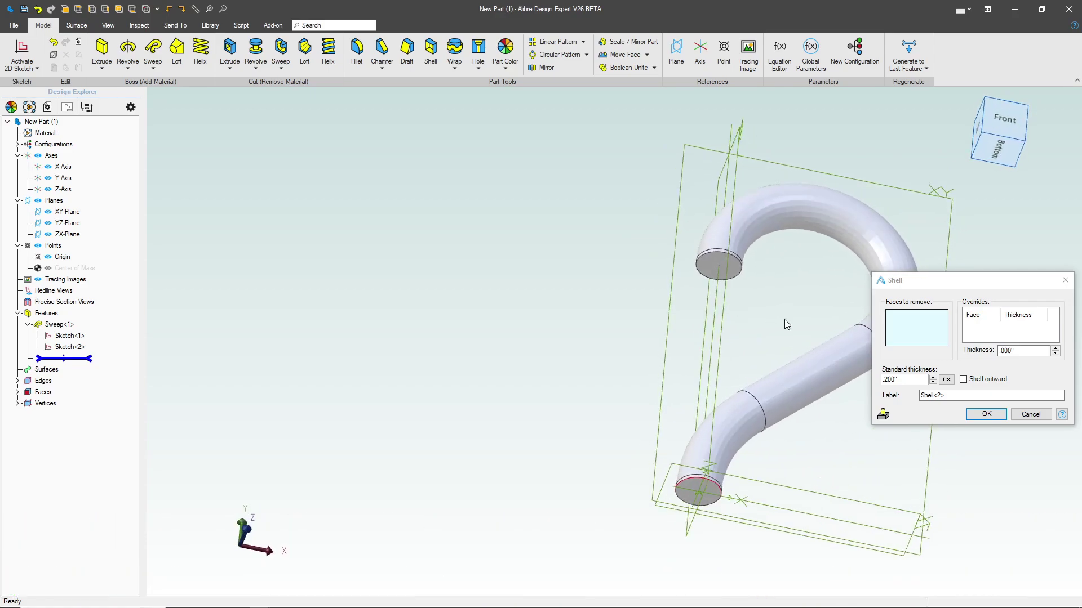
left_click(697, 489)
left_click(719, 263)
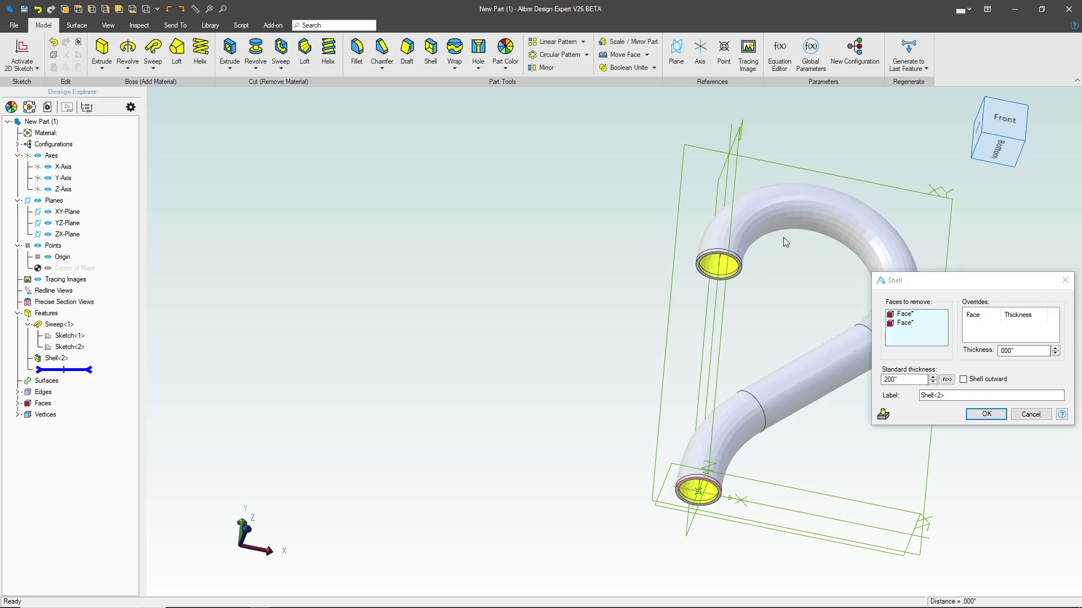
left_click(986, 415)
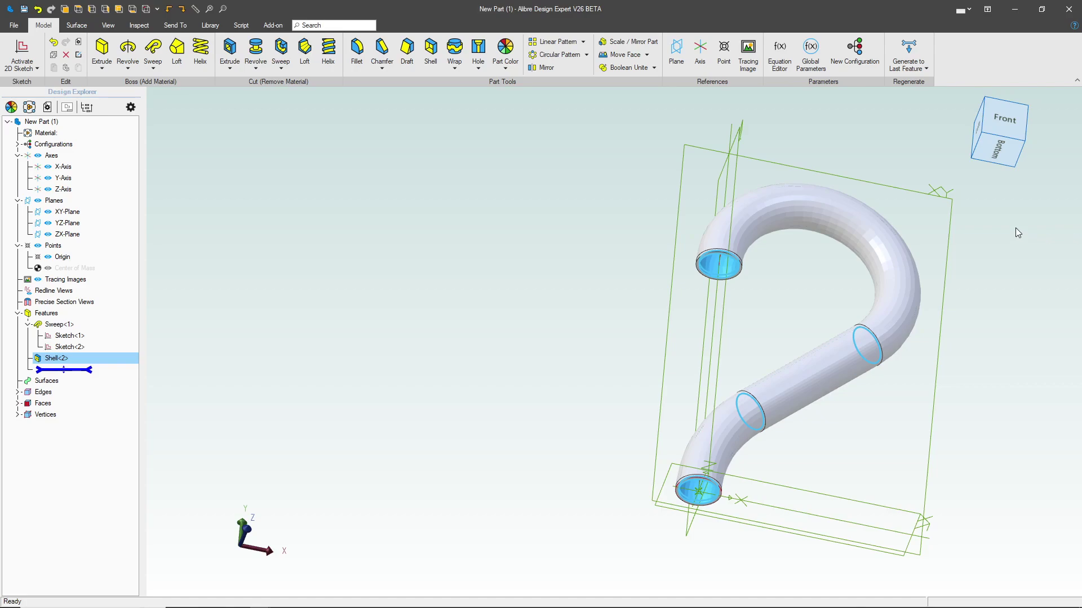
left_click(583, 241)
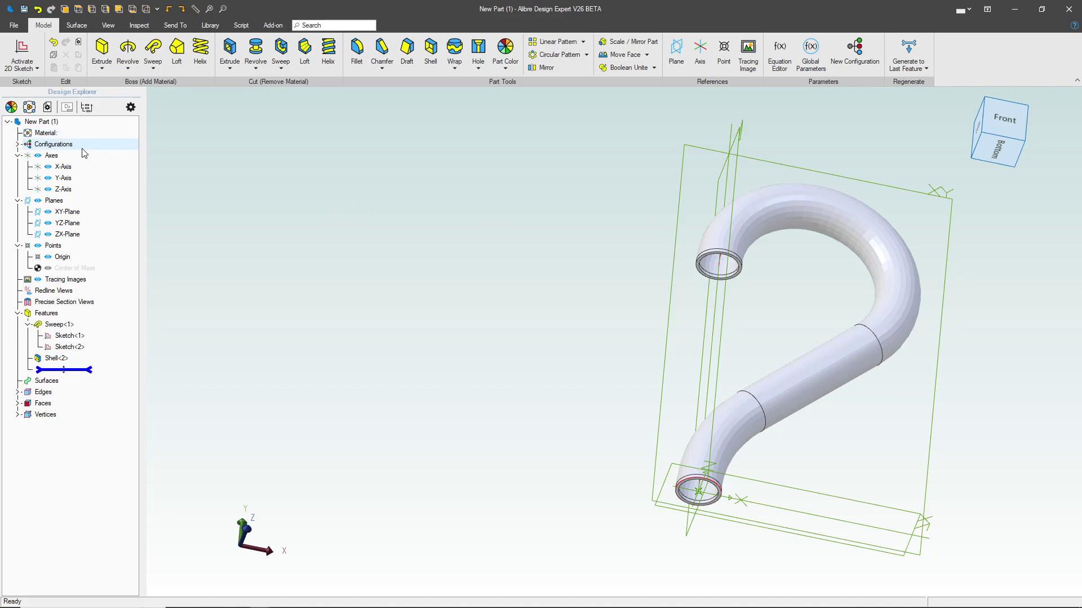
Create a precise section view cut along the XY-Plane
left_click(146, 27)
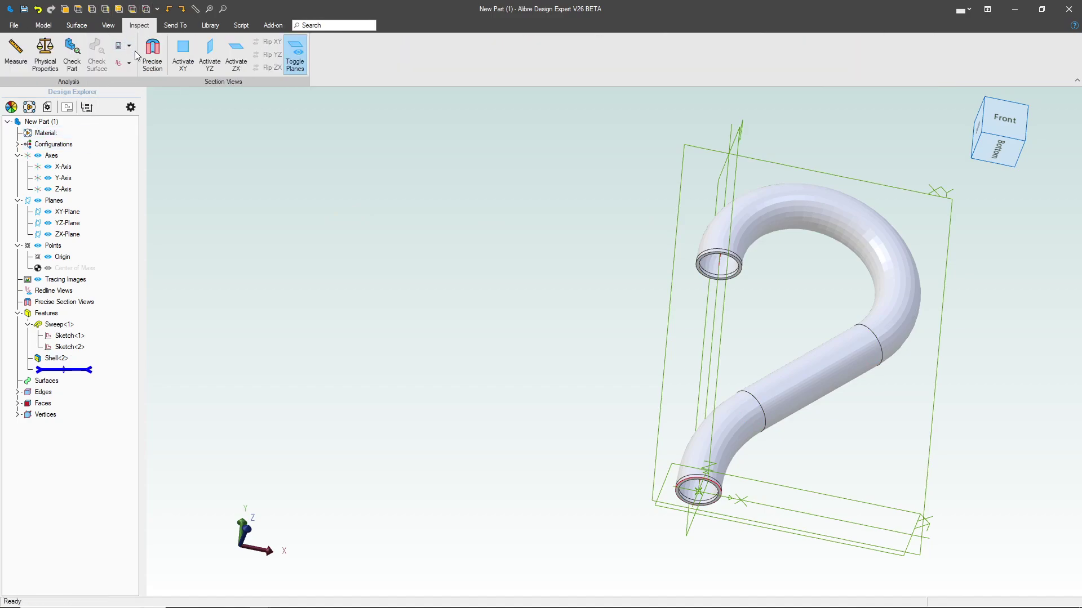
left_click(149, 53)
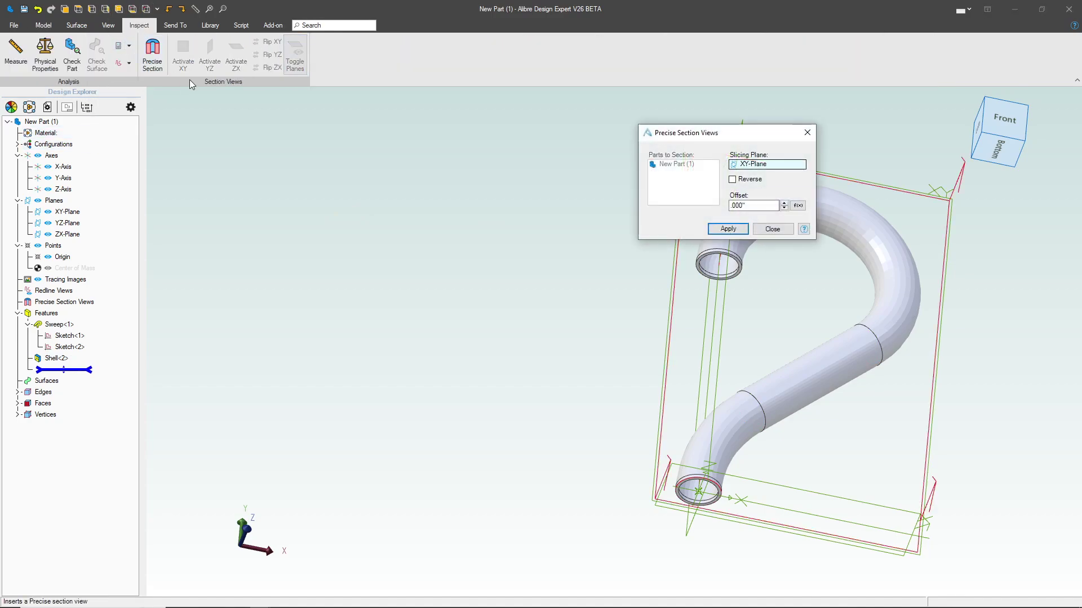
left_click(728, 229)
left_click(772, 229)
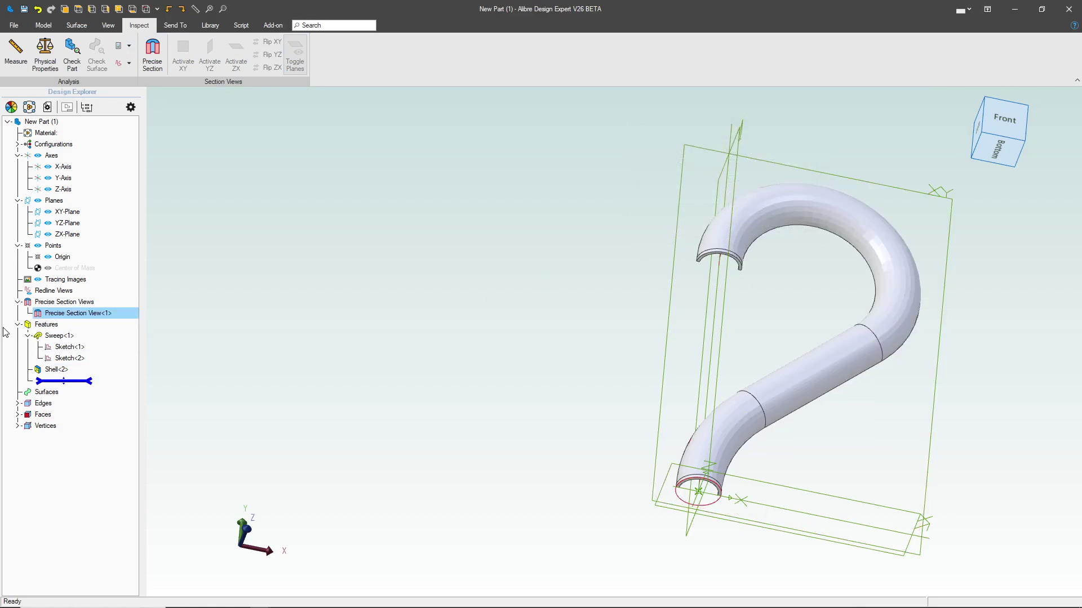
Toggle the display of Precise Section View<1> off and back on
right_click(55, 313)
left_click(77, 317)
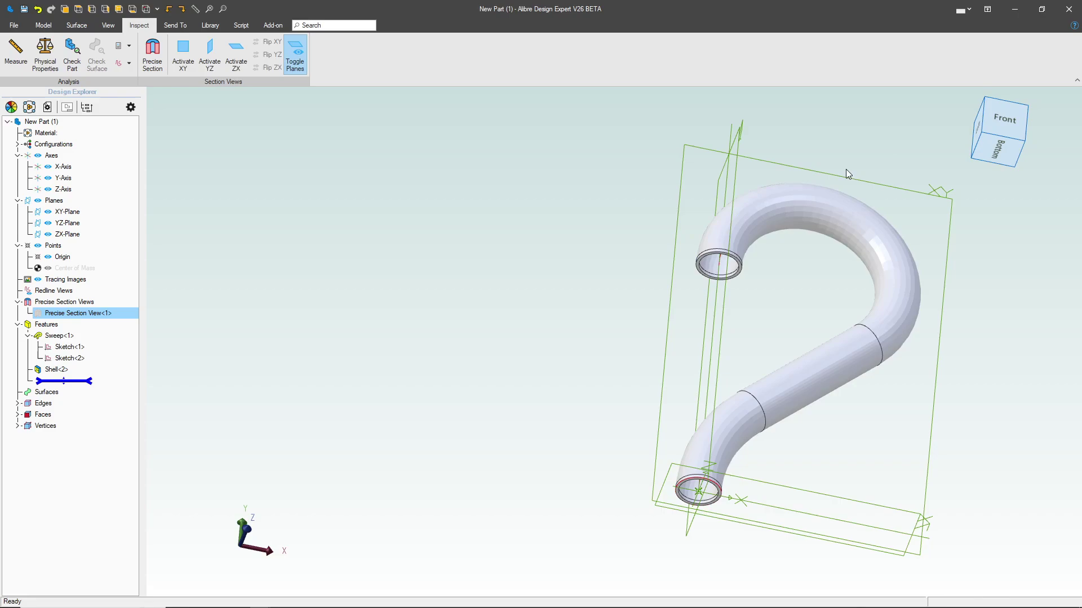
right_click(72, 313)
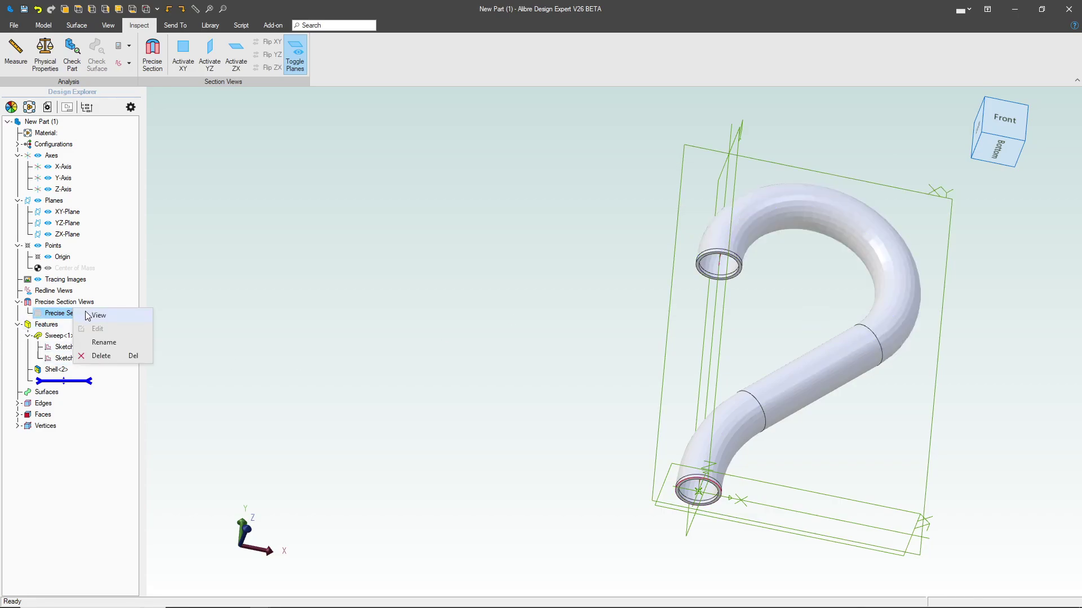
left_click(87, 316)
Reverse Precise Section View<1> so the tube appears cut in half lengthwise
right_click(74, 317)
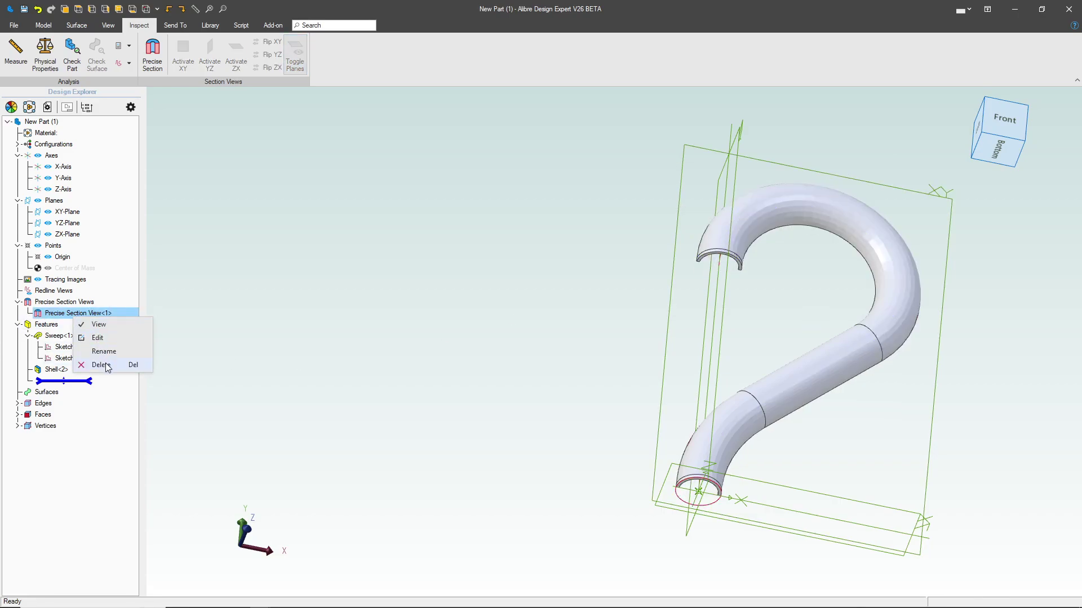
left_click(98, 338)
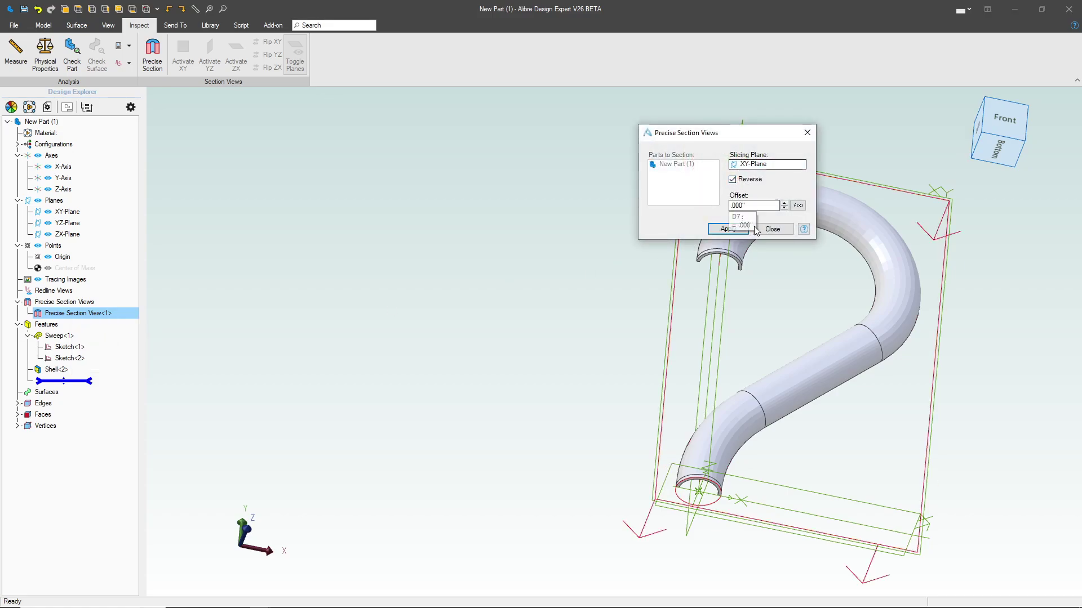
left_click(728, 229)
left_click(772, 229)
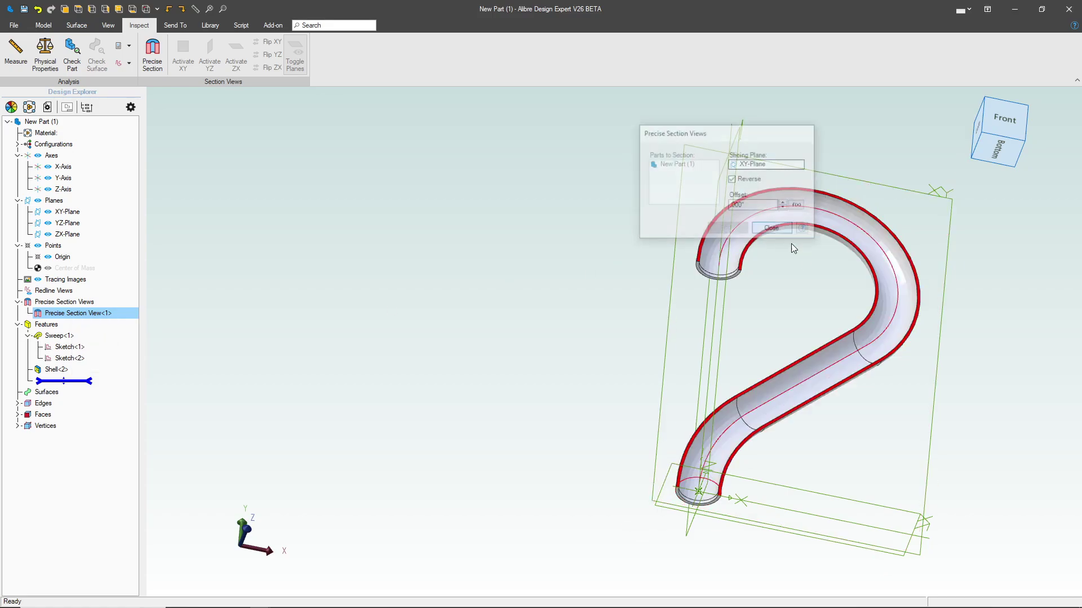
Clear the selection and select the XY-Plane in the Design Explorer
left_click(803, 331)
scroll(734, 348, "down", 1)
left_click(824, 255)
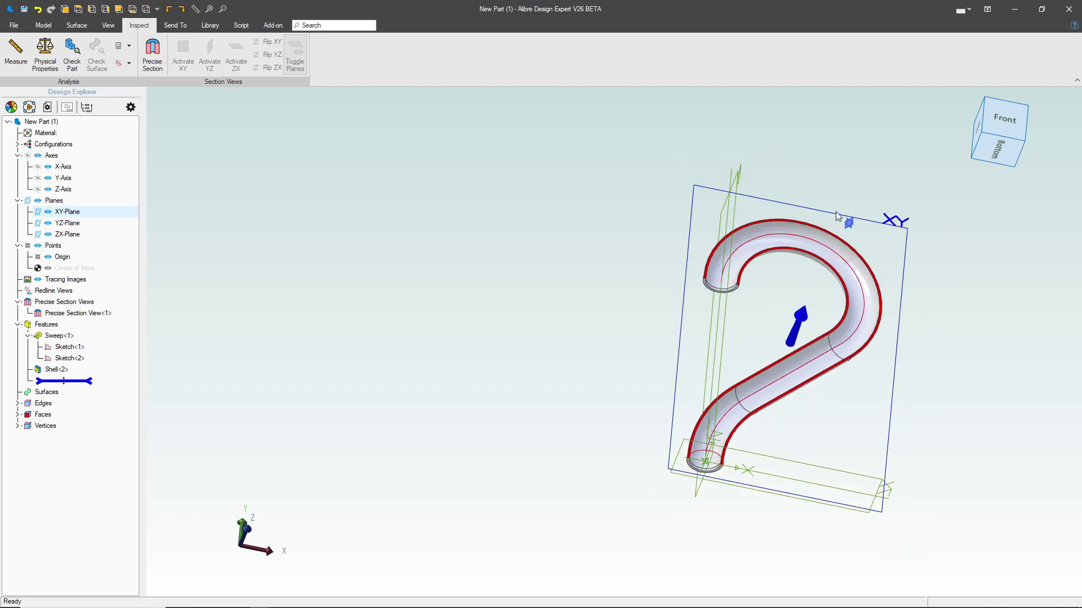
left_click(12, 25)
Start a new sketch on the XY-Plane
left_click(20, 23)
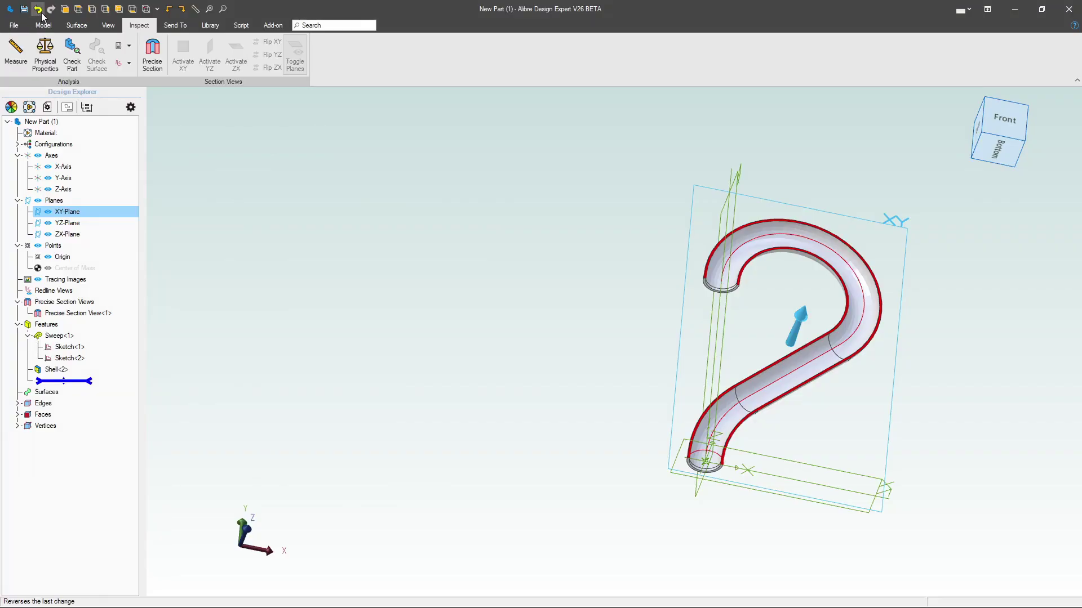
left_click(45, 26)
left_click(22, 52)
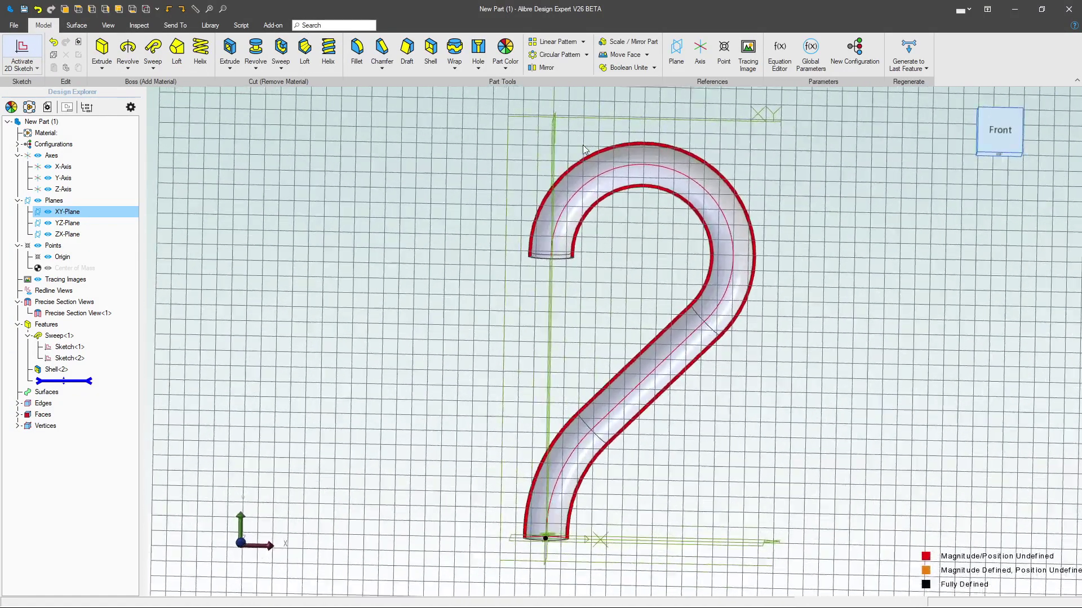
scroll(751, 311, "down", 2)
scroll(575, 259, "up", 5)
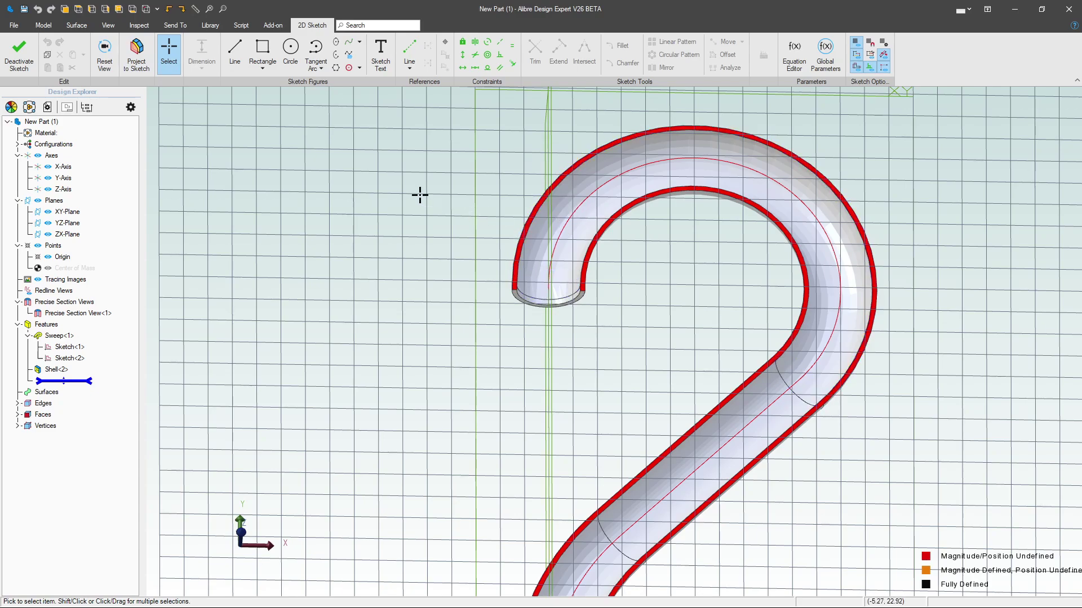
Project the outer and inner rim edges at the tube's top end, keeping association
left_click(137, 56)
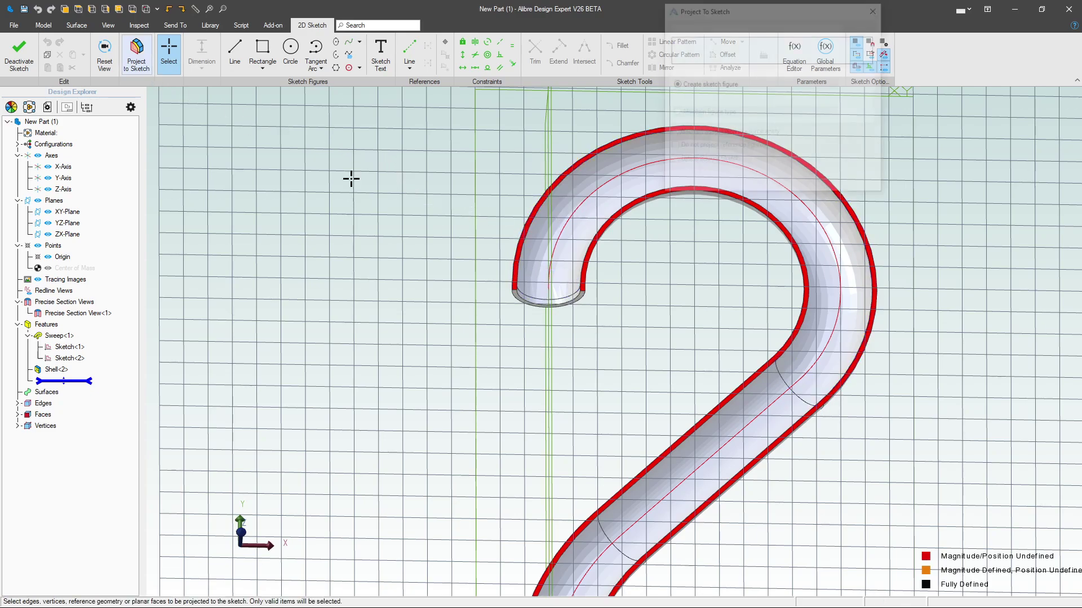
scroll(572, 305, "up", 2)
scroll(571, 305, "up", 3)
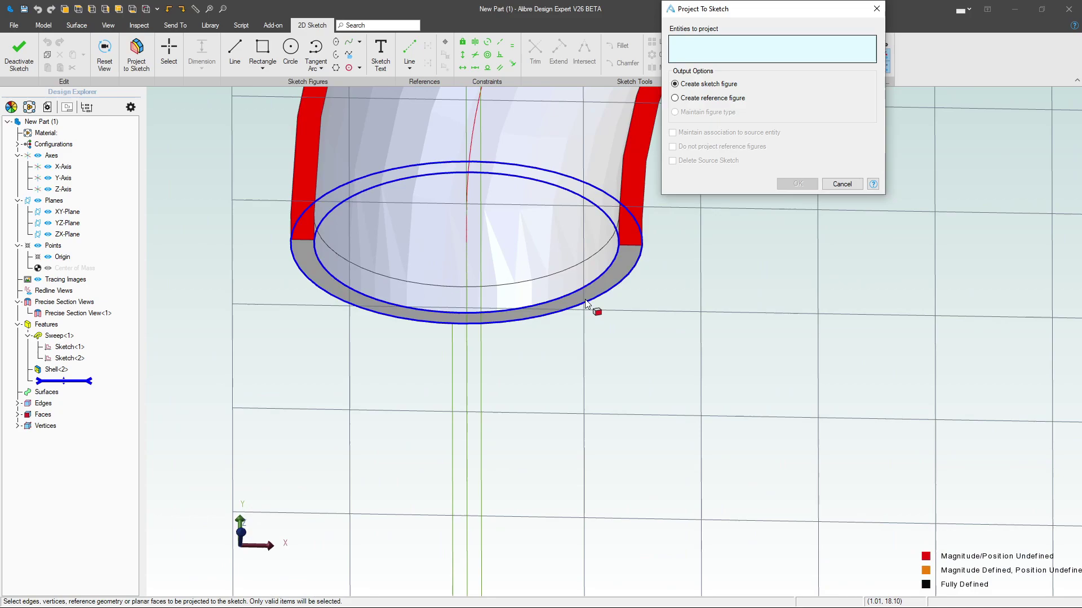
left_click(594, 302)
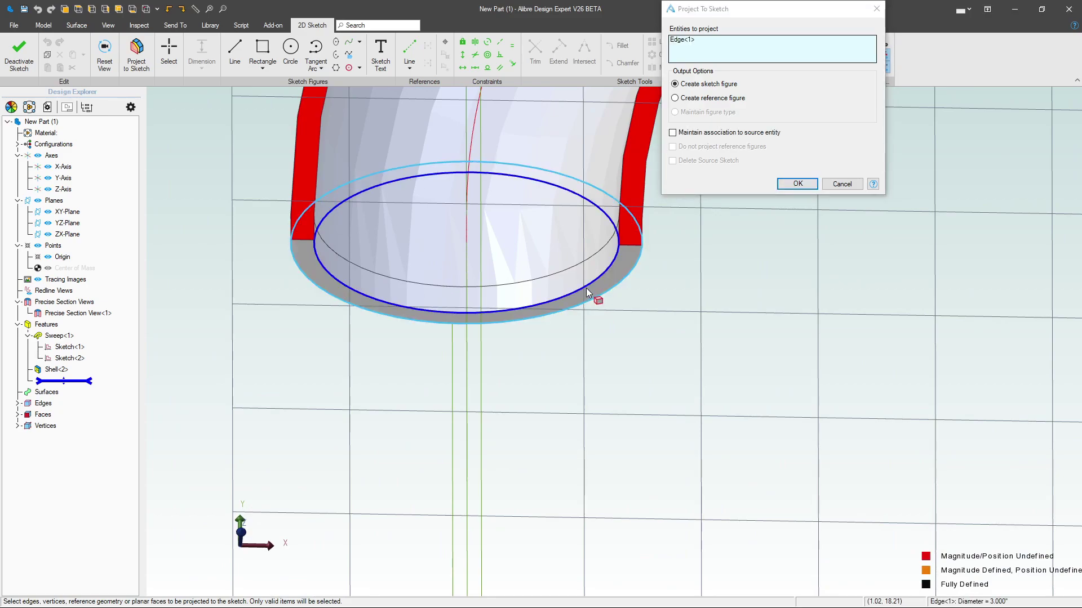
left_click(586, 288)
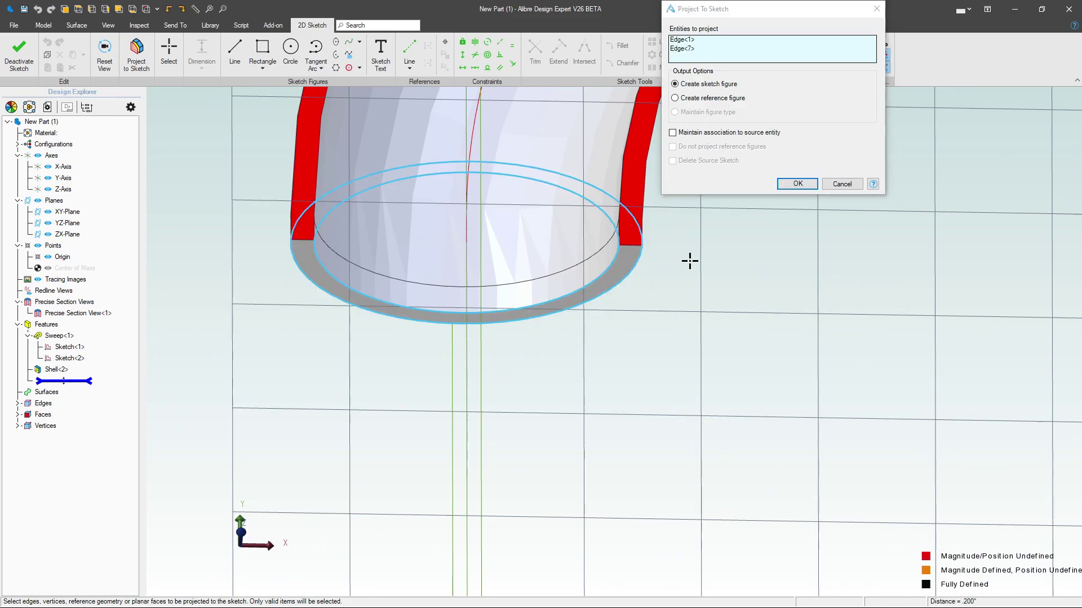
left_click(673, 133)
Project the inner and outer rim edges at the bottom end as reference figures
scroll(587, 226, "down", 5)
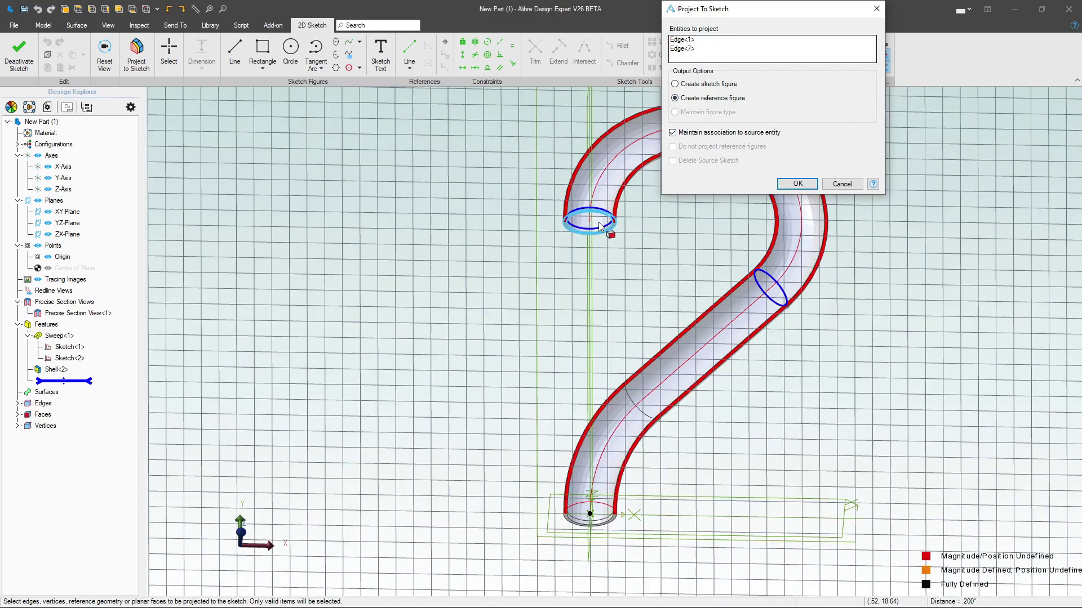
scroll(586, 465, "up", 6)
scroll(637, 456, "up", 3)
left_click(653, 428)
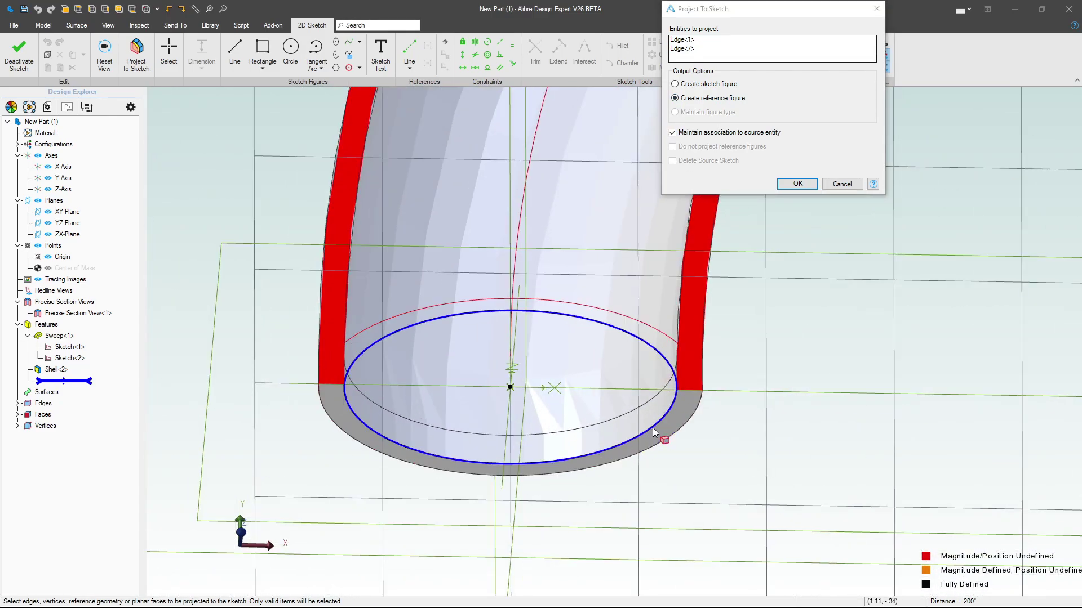
left_click(678, 437)
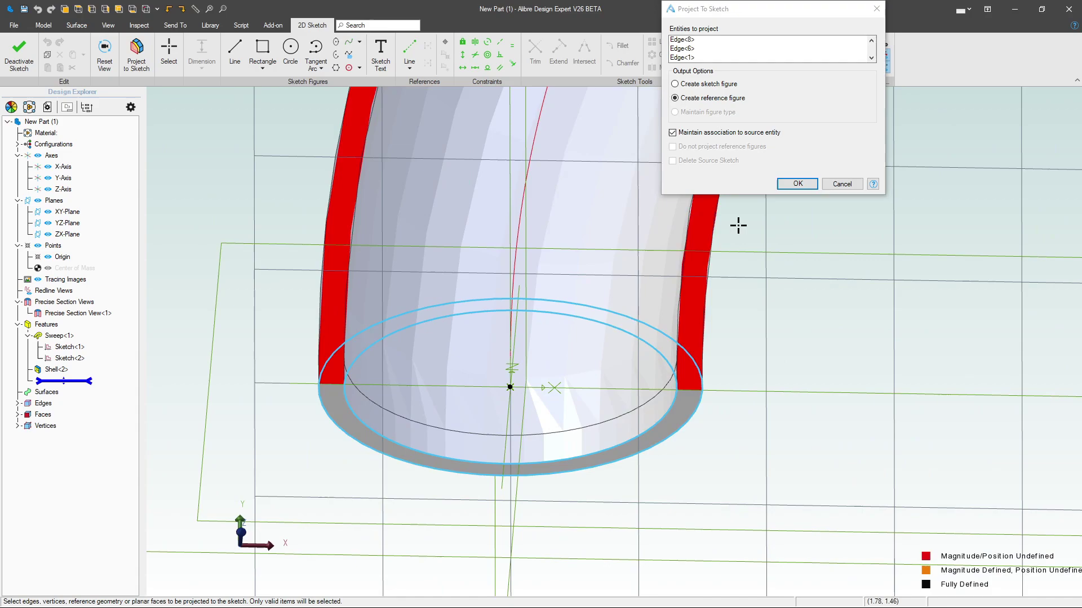
left_click(797, 186)
Draw a centre-point arc from the upper opening's right edge curving down below it
scroll(732, 417, "down", 3)
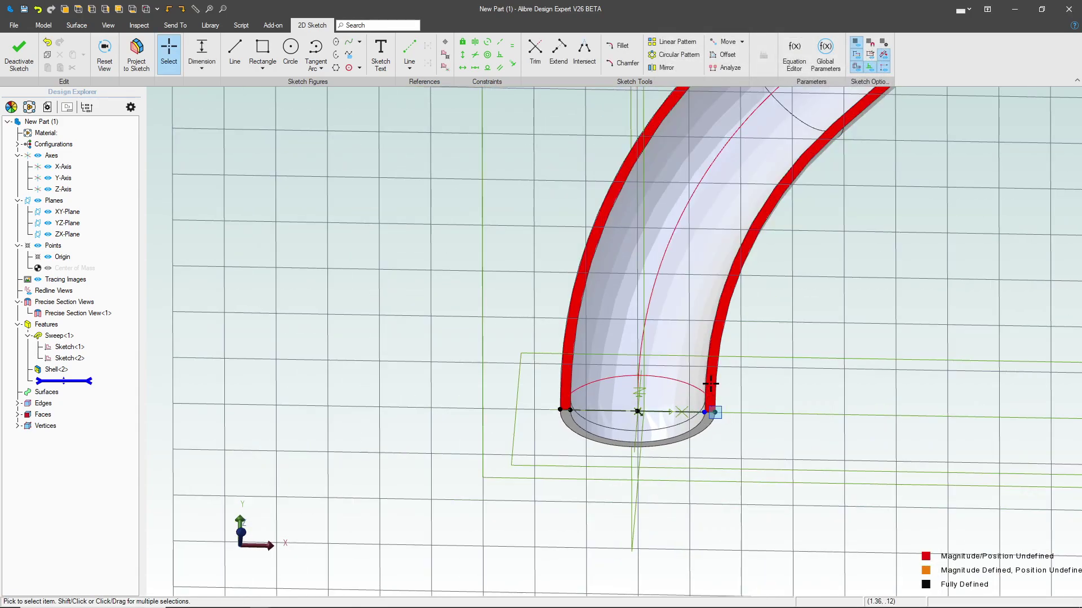
scroll(728, 445, "up", 2)
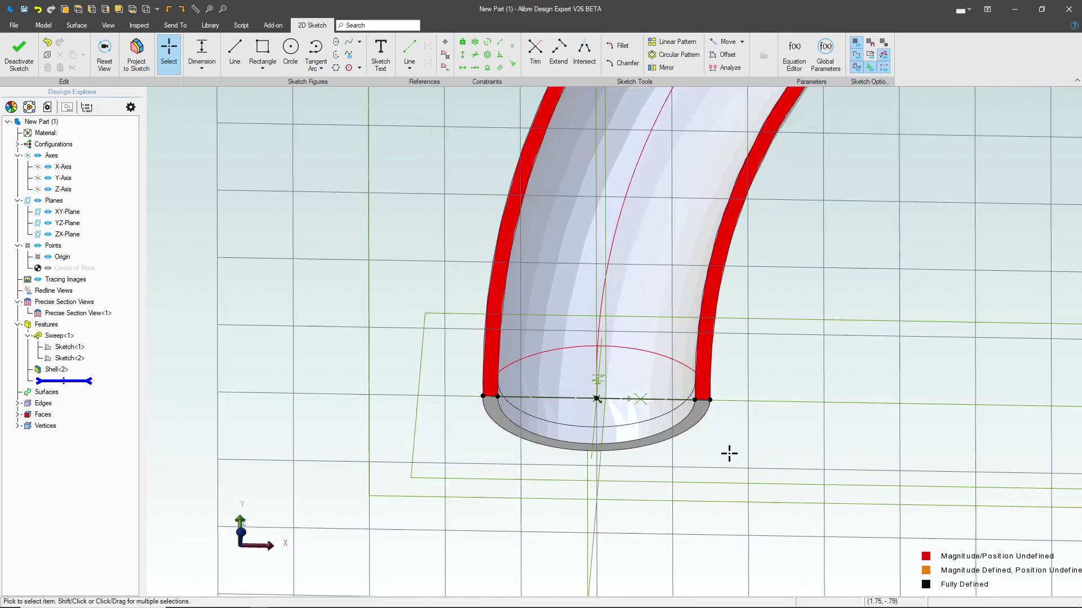
scroll(729, 453, "down", 5)
scroll(726, 228, "up", 2)
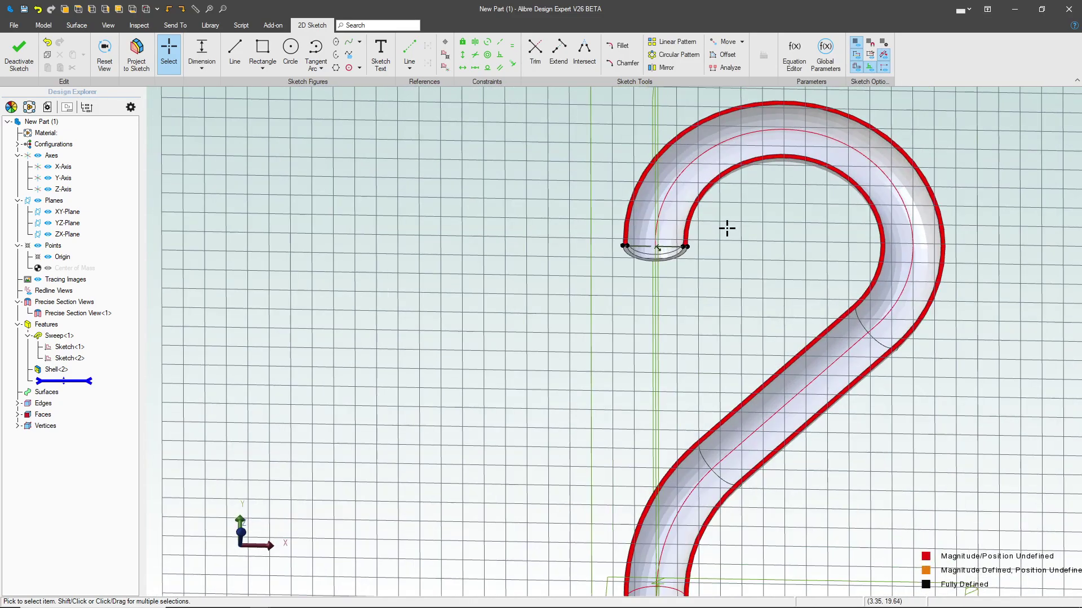
scroll(726, 228, "up", 1)
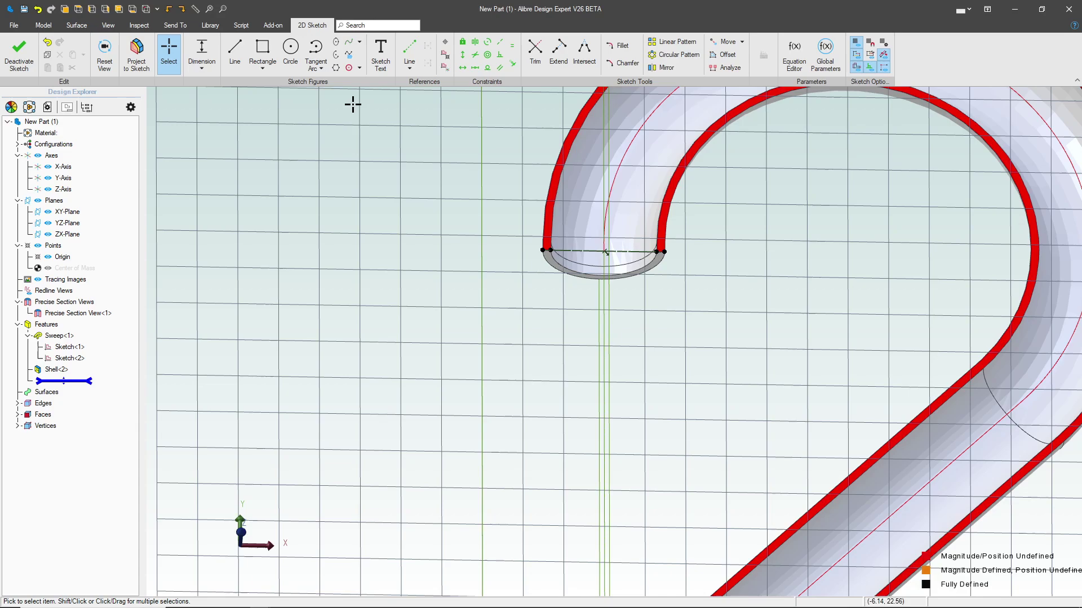
left_click(316, 56)
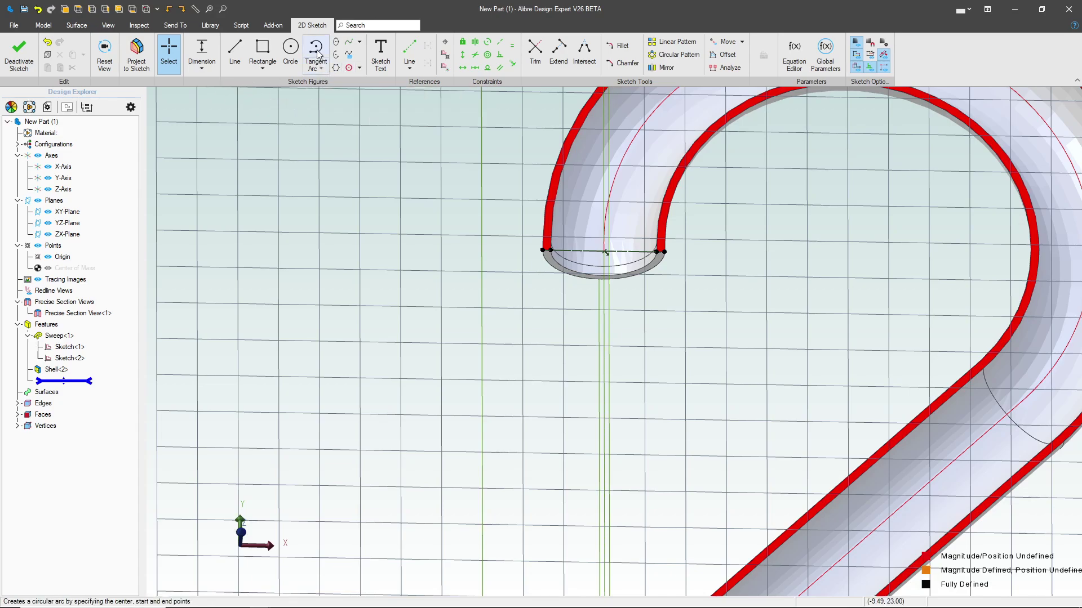
left_click(665, 253)
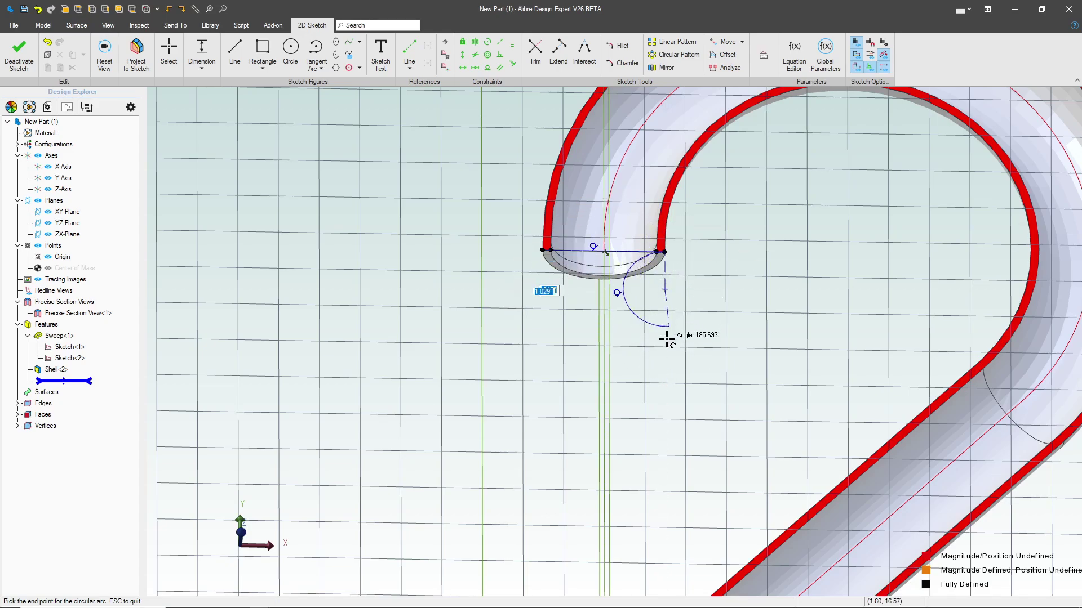
left_click(321, 68)
left_click(330, 88)
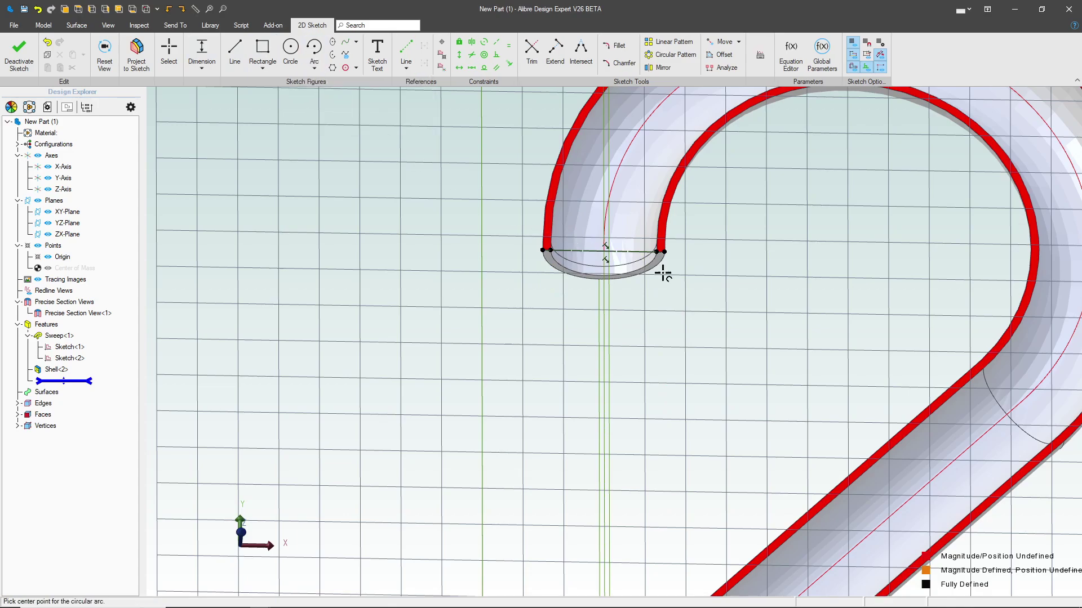
left_click(780, 249)
left_click(664, 252)
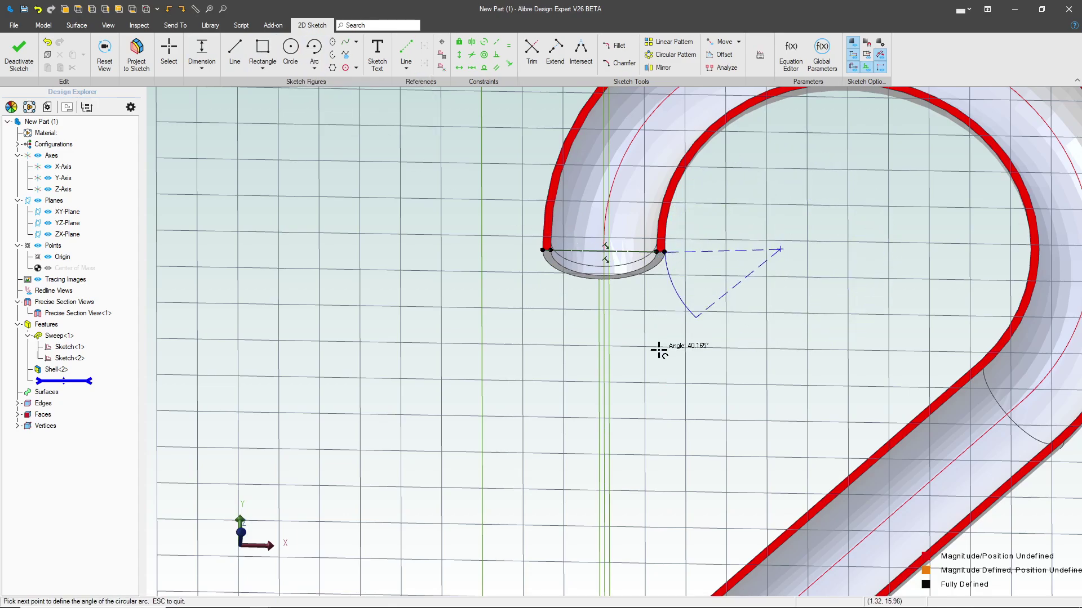
left_click(659, 350)
Constrain the arc centre horizontally level with the arc's start point
left_click(459, 67)
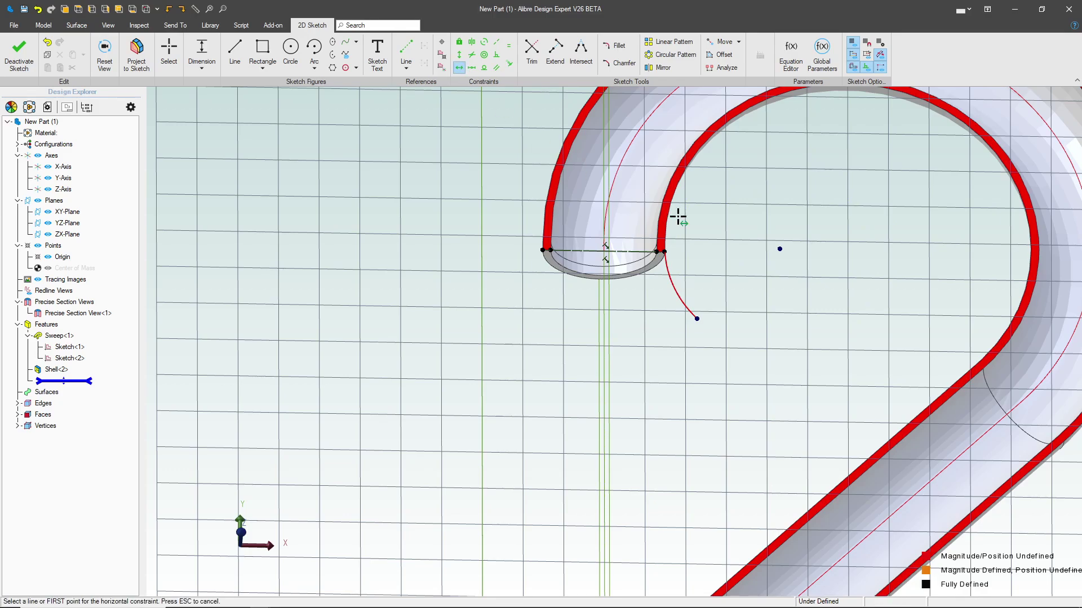
left_click(665, 251)
left_click(778, 249)
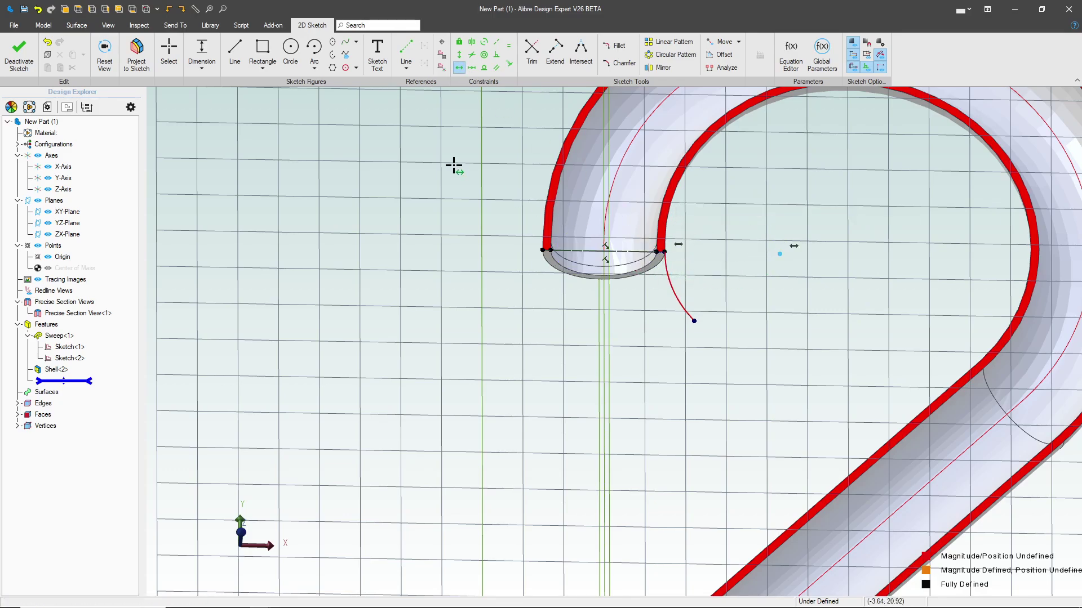
key("Escape")
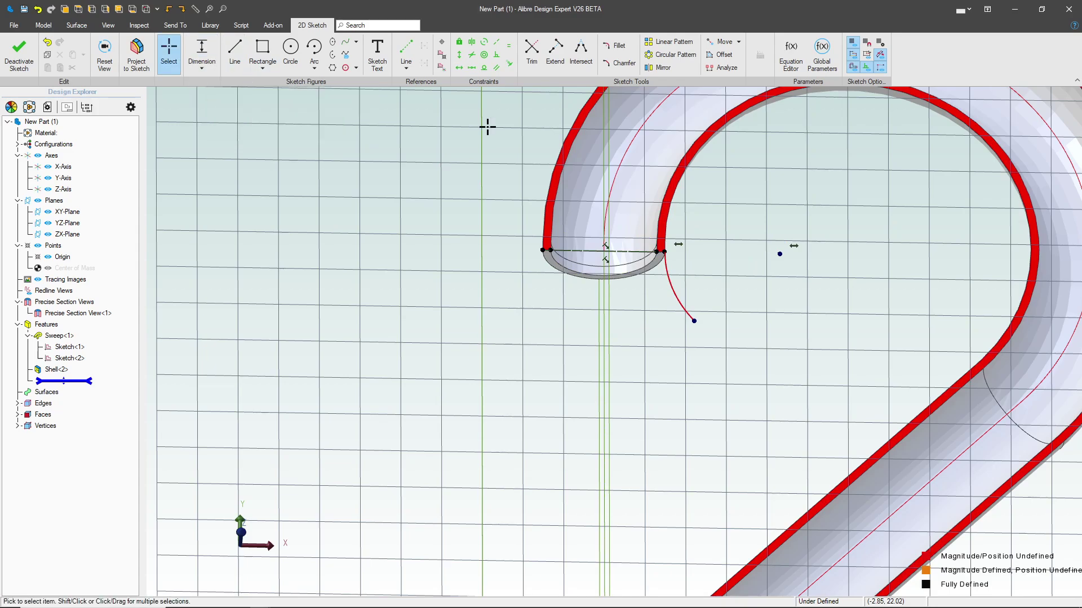
Draw a long tangent arc from the short arc's end sweeping down across the pipe
left_click(313, 70)
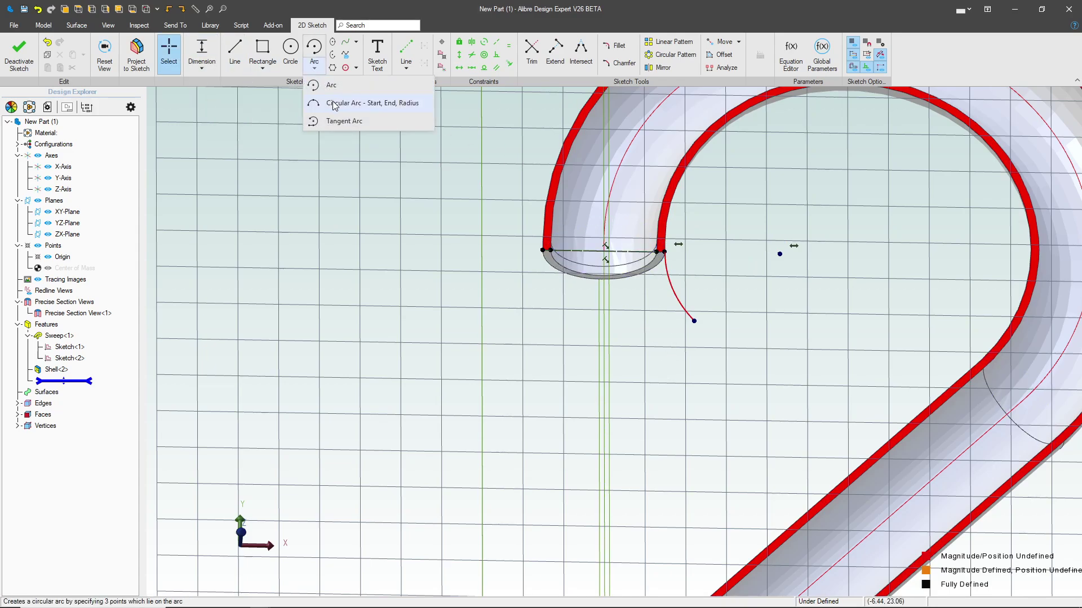
left_click(337, 122)
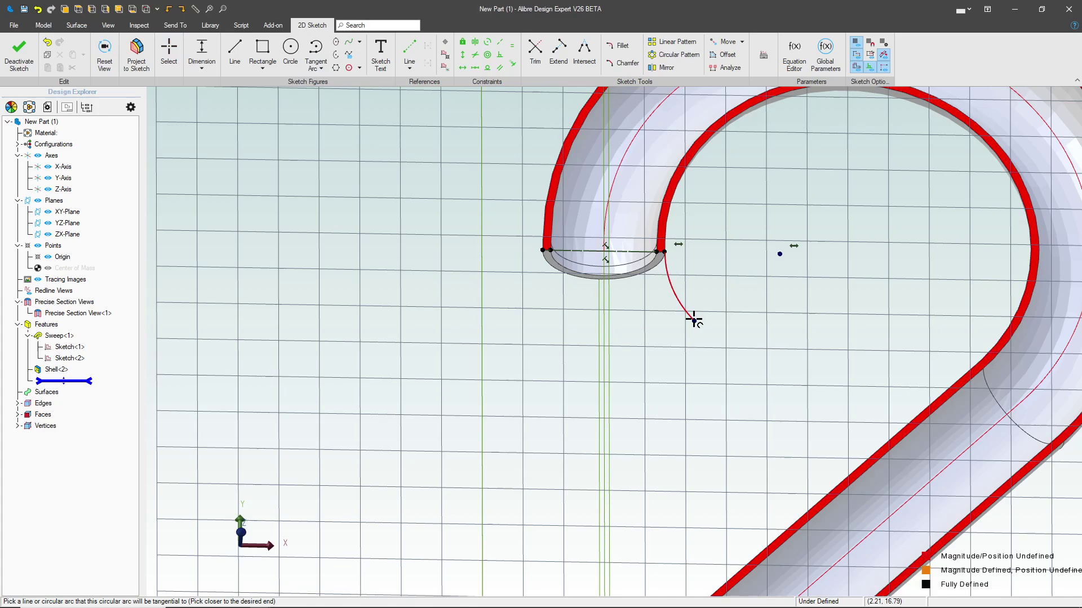
left_click(695, 320)
scroll(604, 364, "up", 2)
scroll(587, 318, "down", 4)
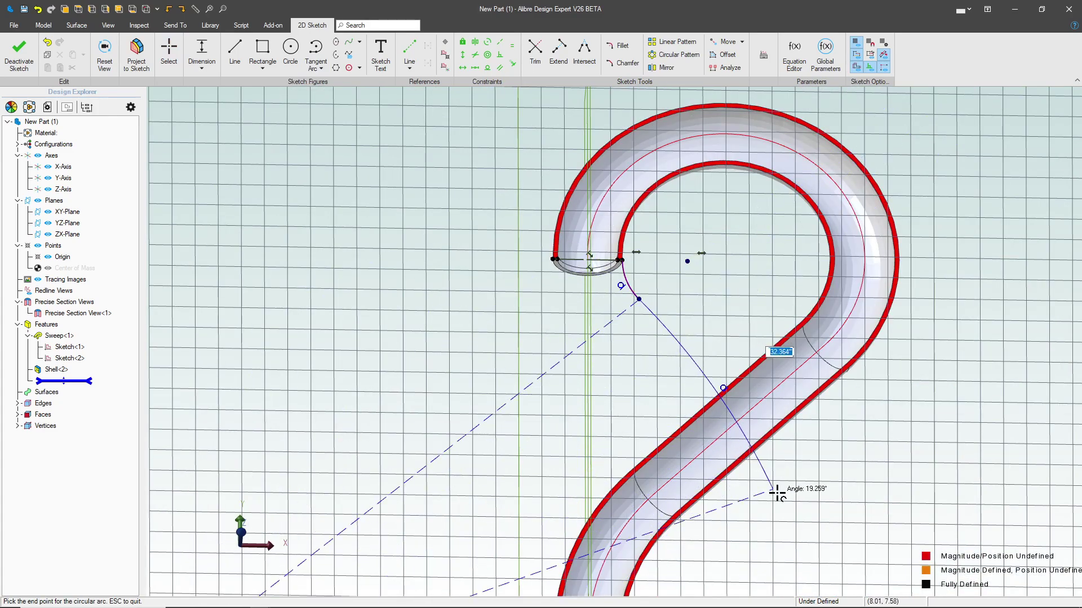
left_click(816, 524)
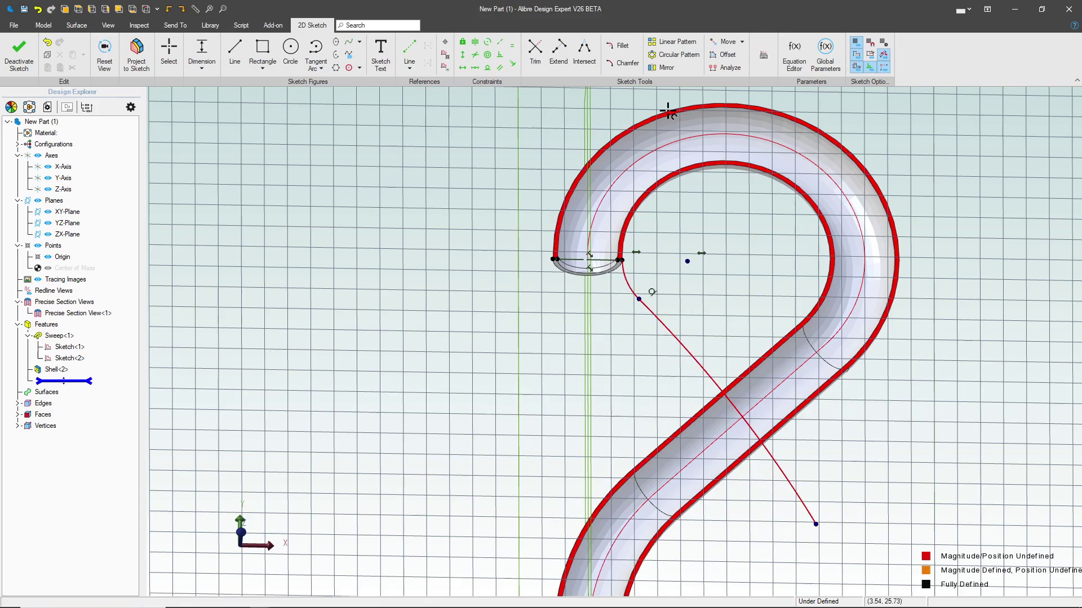
scroll(678, 184, "down", 4)
scroll(735, 276, "up", 4)
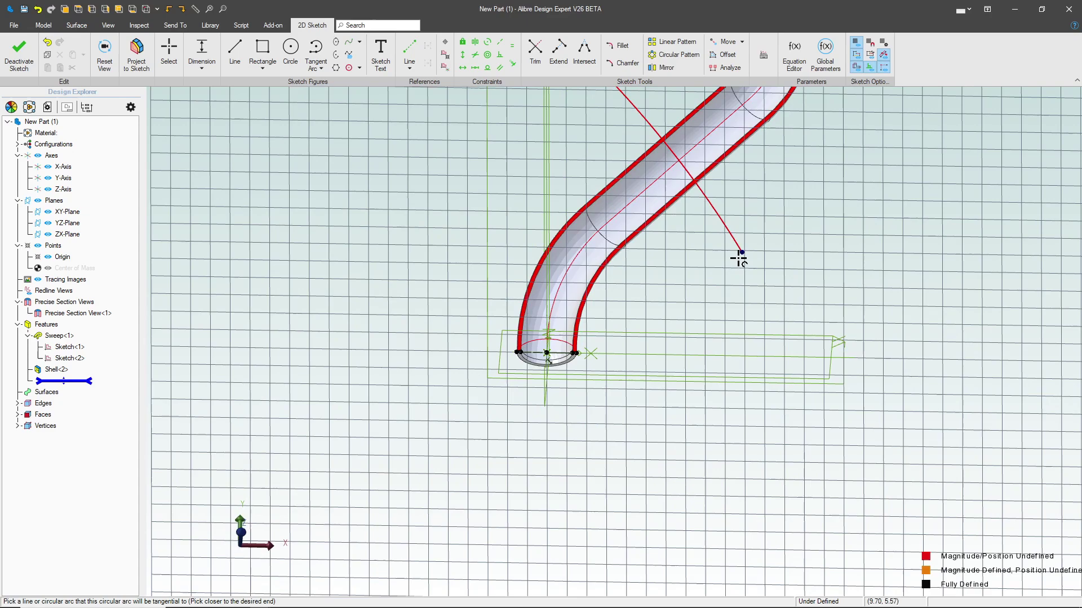
Add two chained tangent arcs, ending level with the lower opening and curling back left beneath it
left_click(741, 252)
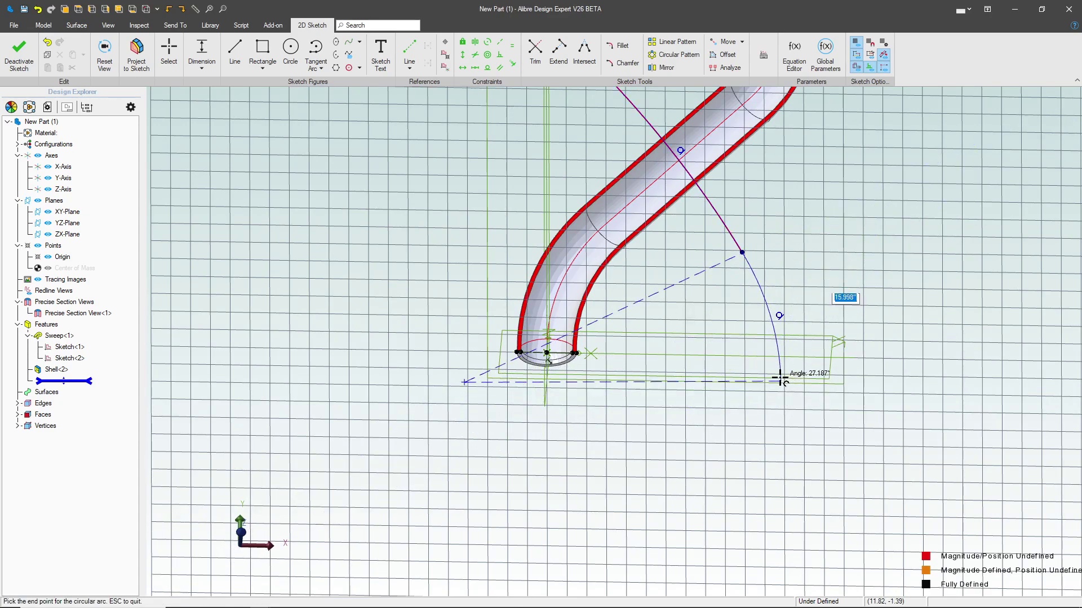
left_click(772, 357)
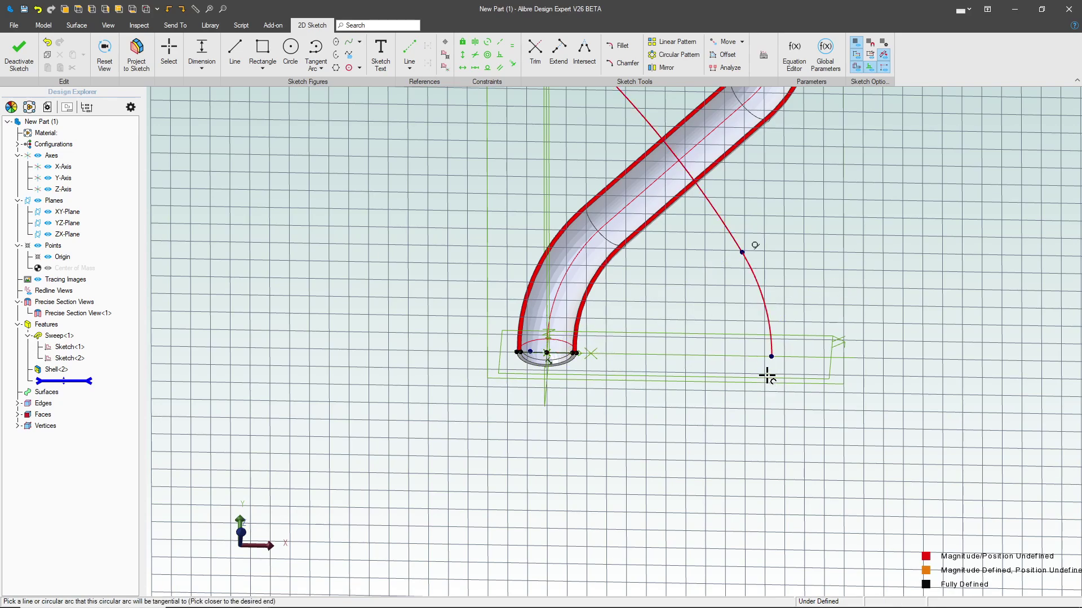
left_click(771, 356)
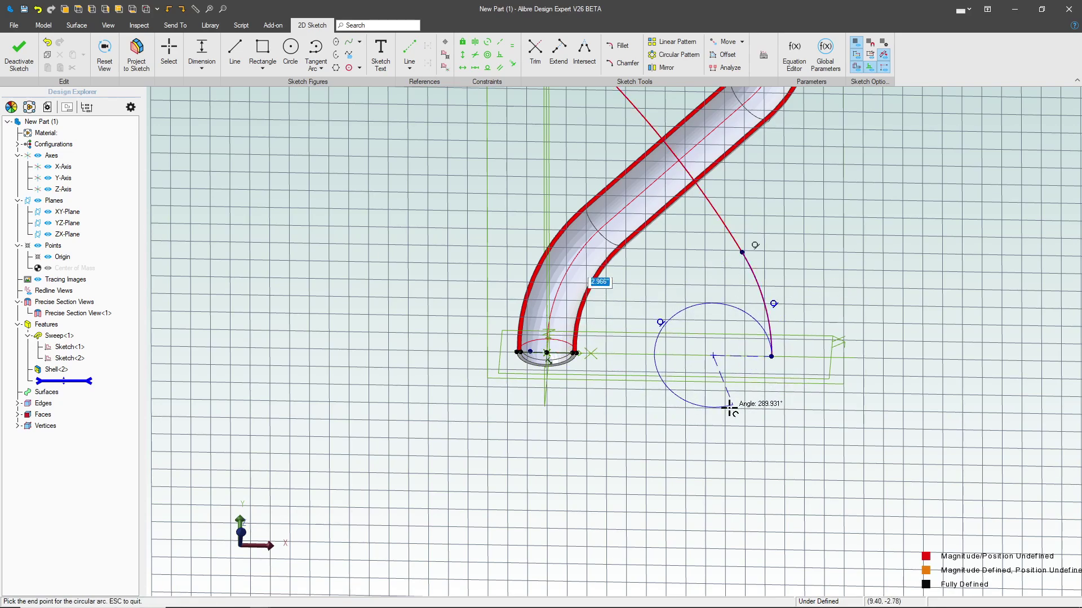
left_click(697, 424)
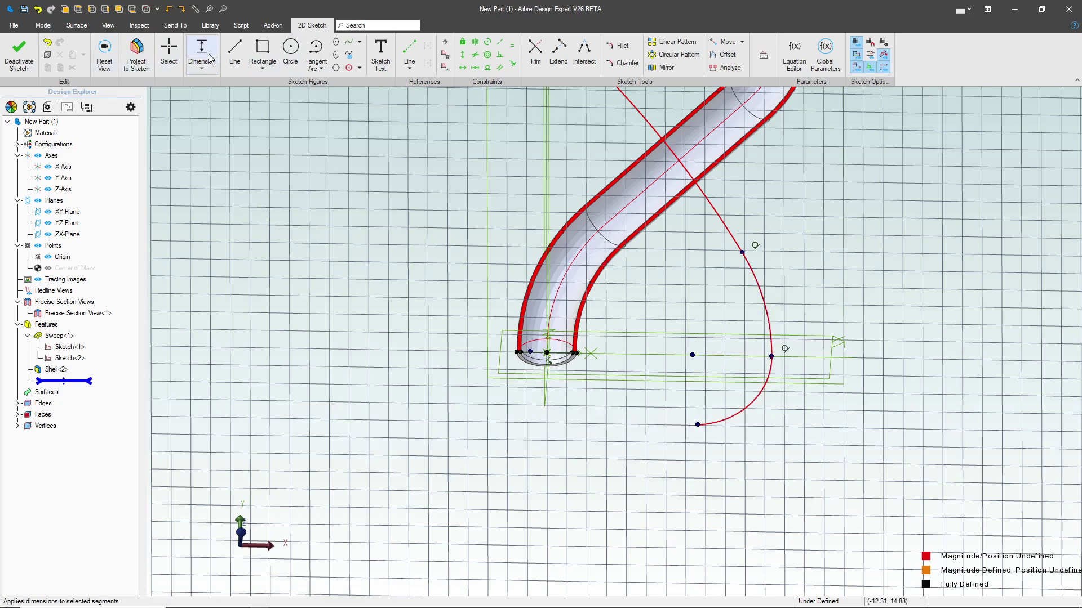
left_click(234, 50)
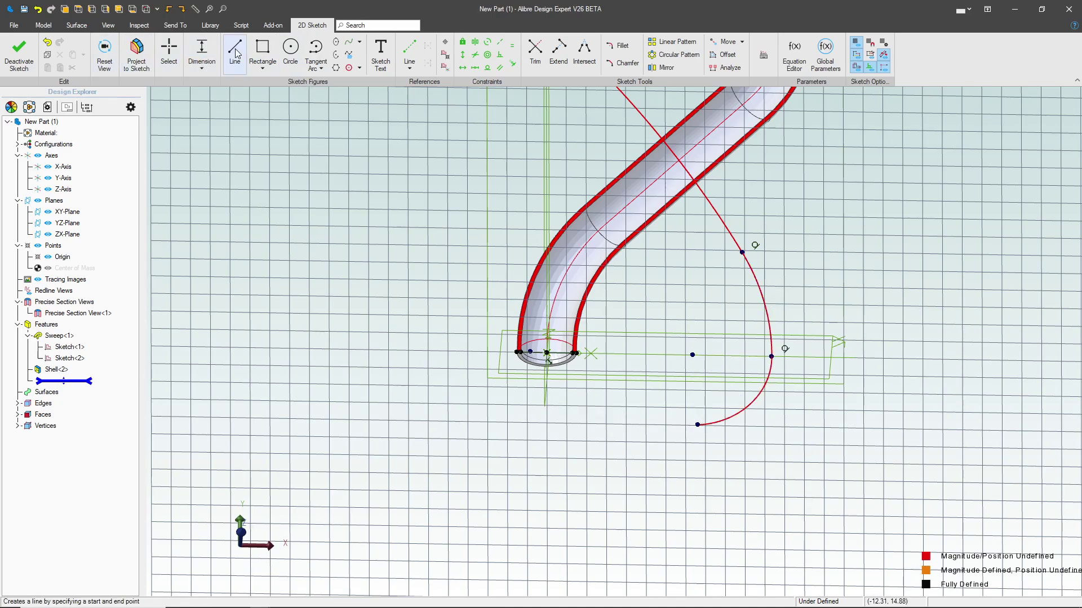
Draw a short straight line leftward from the last arc's end
left_click(698, 424)
double_click(617, 423)
scroll(620, 429, "down", 6)
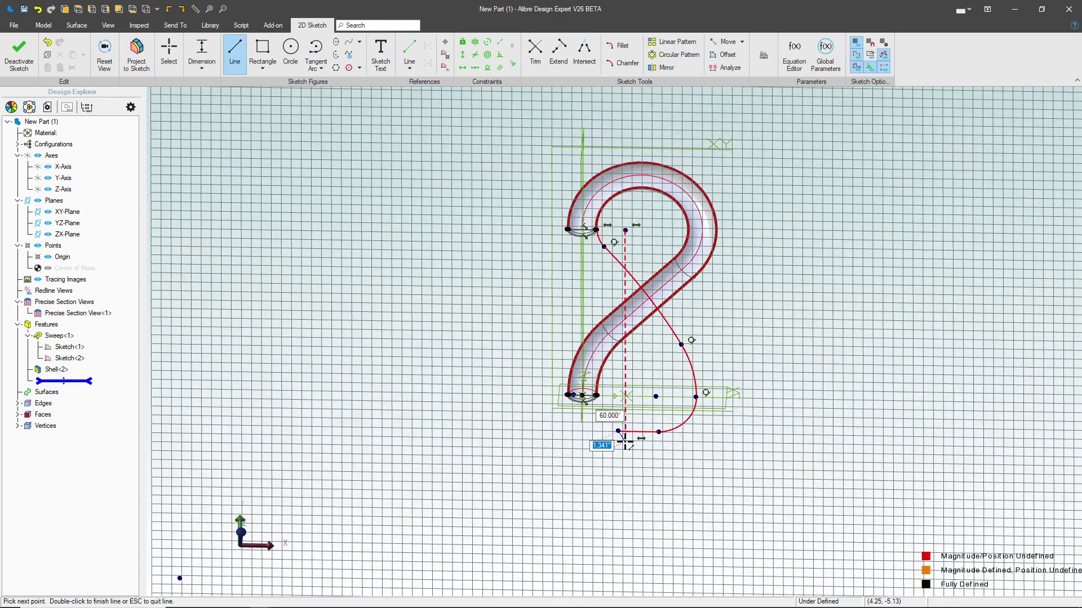
scroll(609, 374, "up", 8)
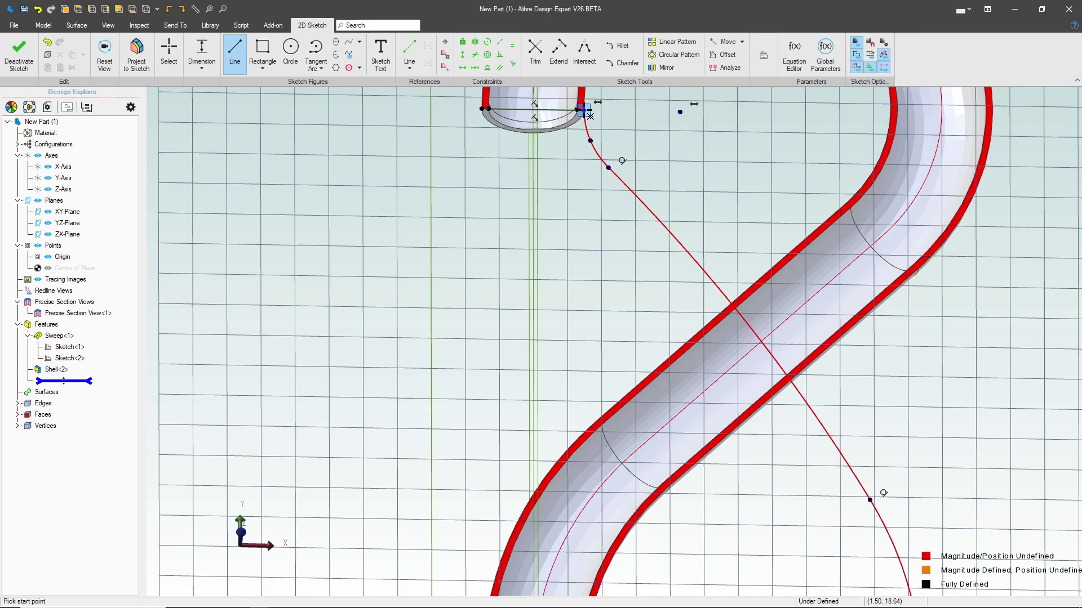
scroll(583, 115, "down", 5)
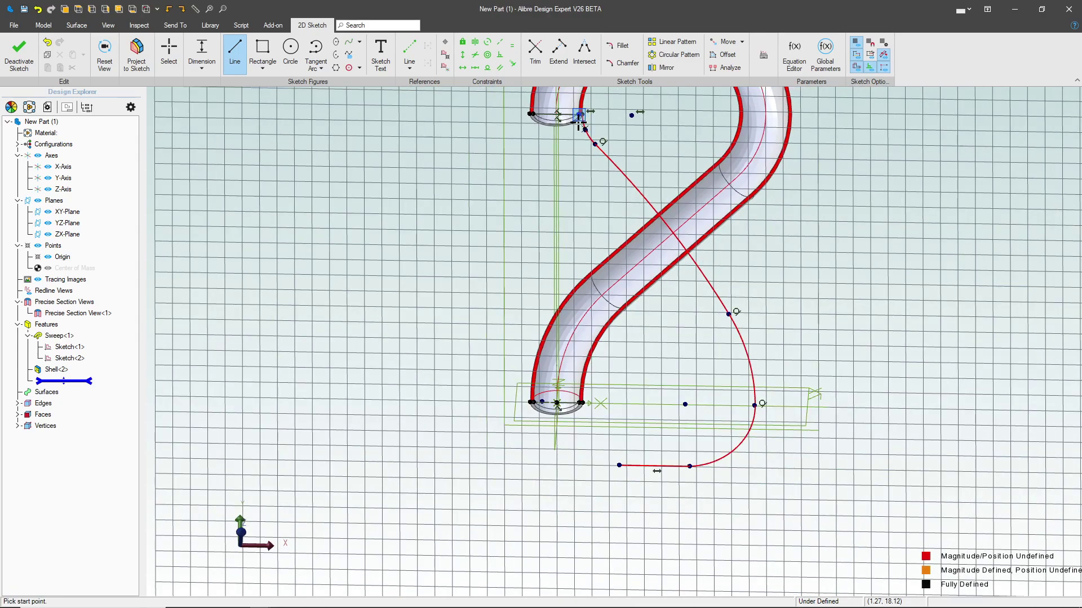
scroll(574, 451, "up", 6)
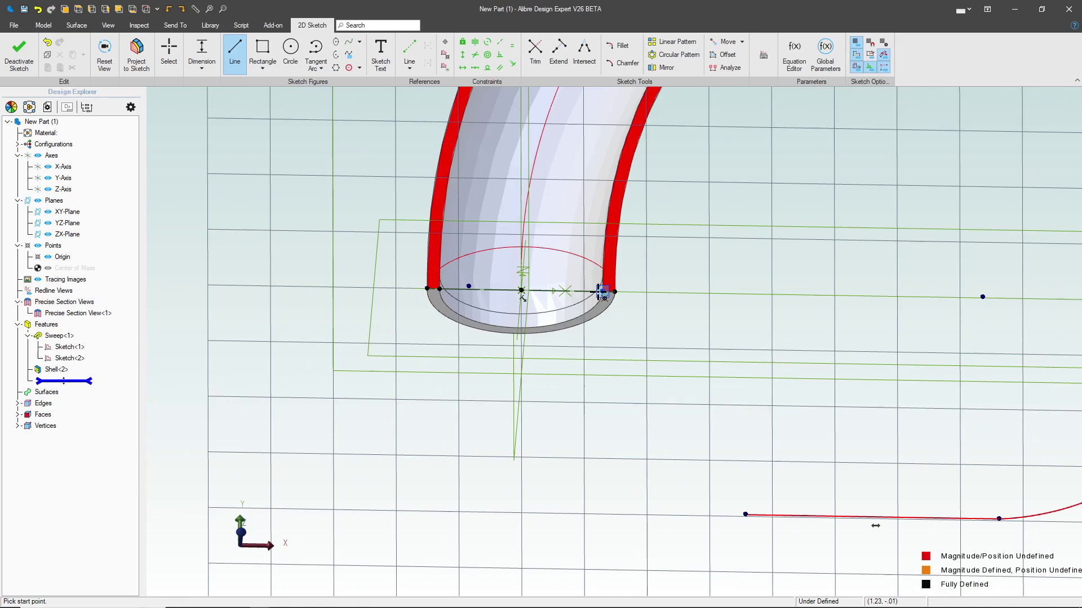
Join the bottom line's end to the tube rim's endpoint with a tangent arc
left_click(315, 50)
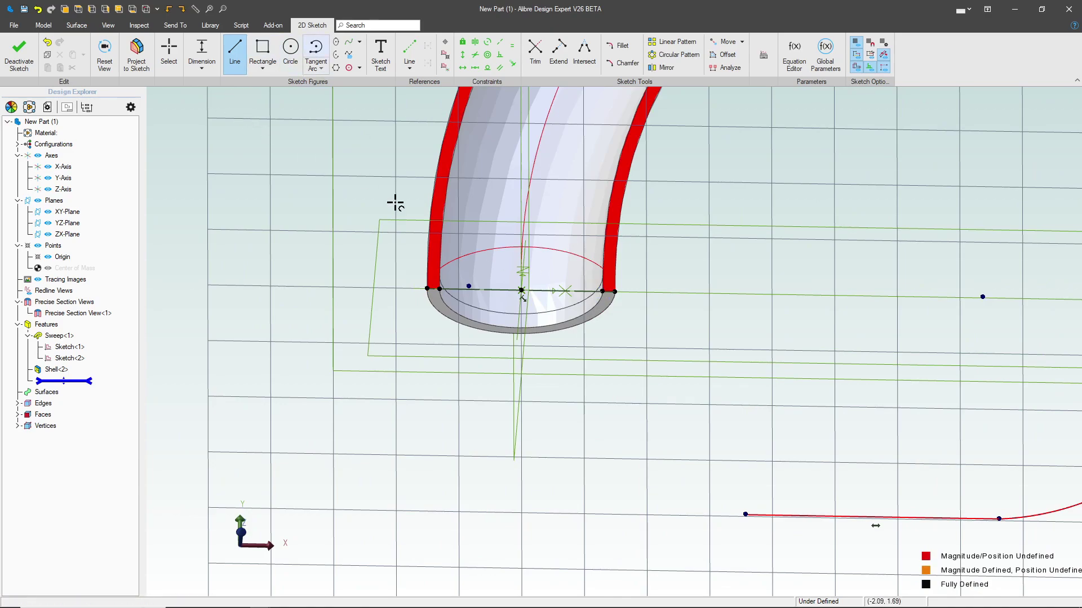
left_click(746, 513)
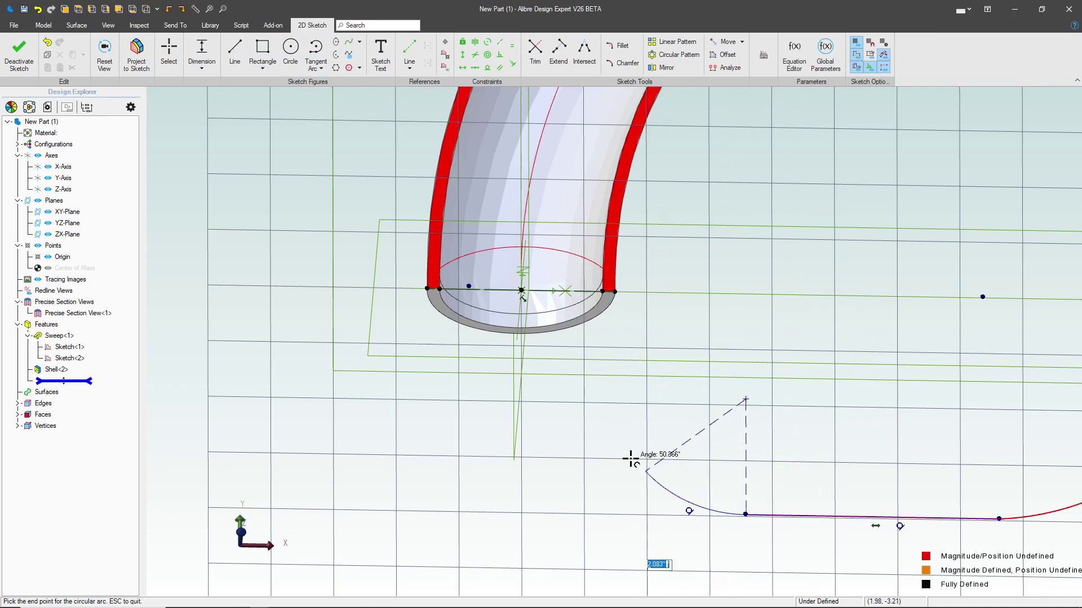
left_click(603, 291)
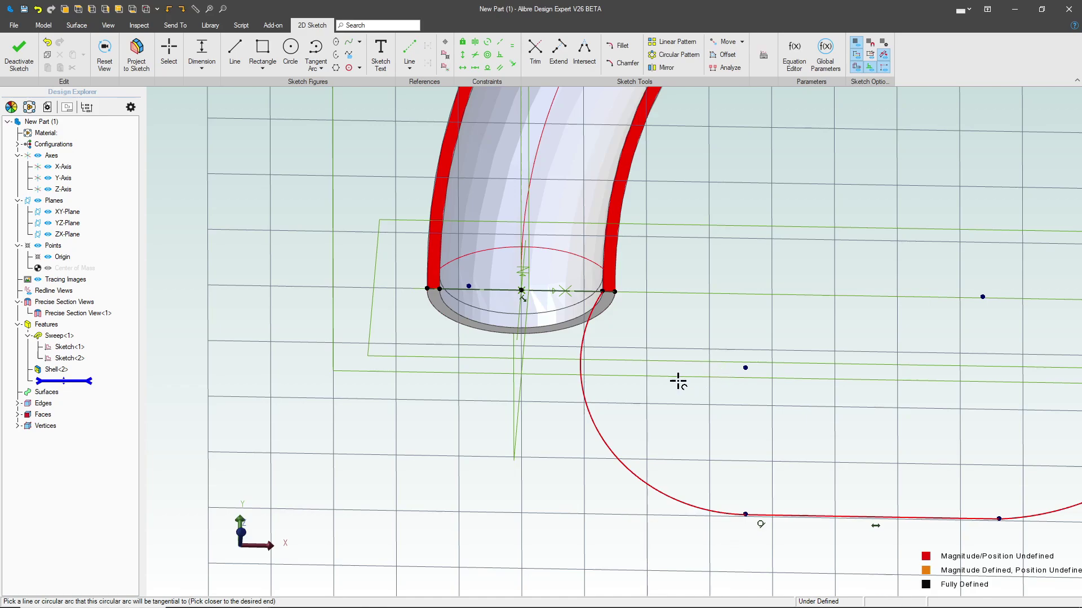
key("Escape")
scroll(625, 380, "down", 3)
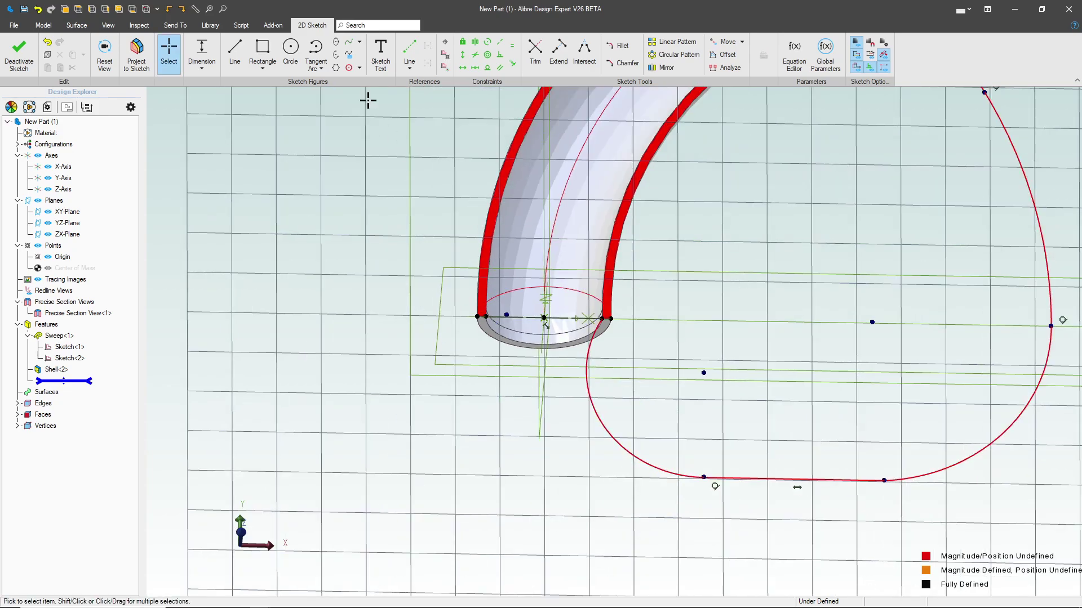
Make the arc's centre point horizontally level with the rim endpoint
left_click(462, 67)
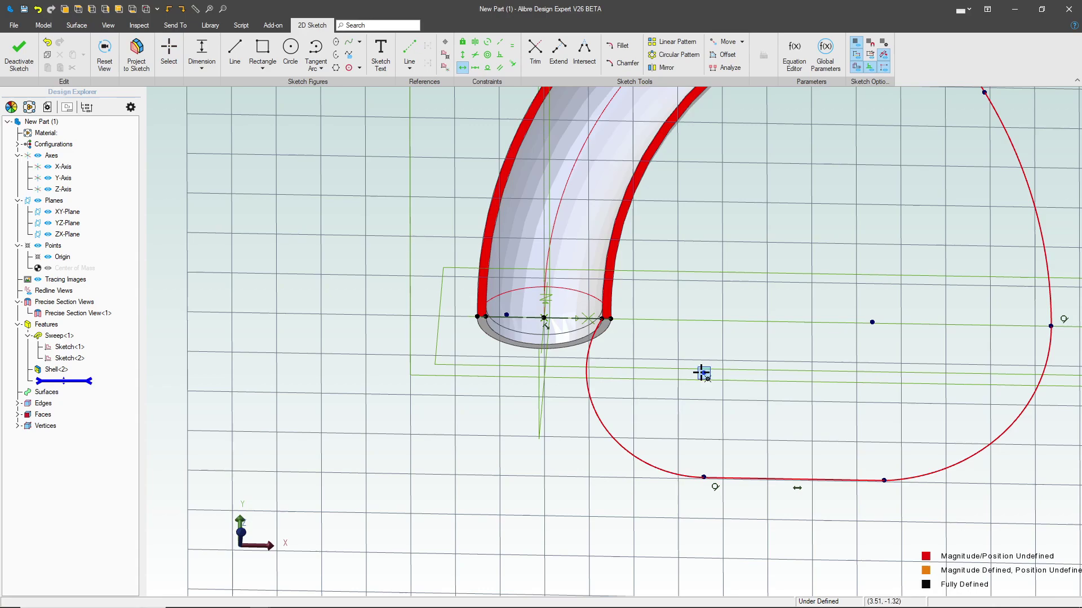
left_click(703, 373)
left_click(602, 319)
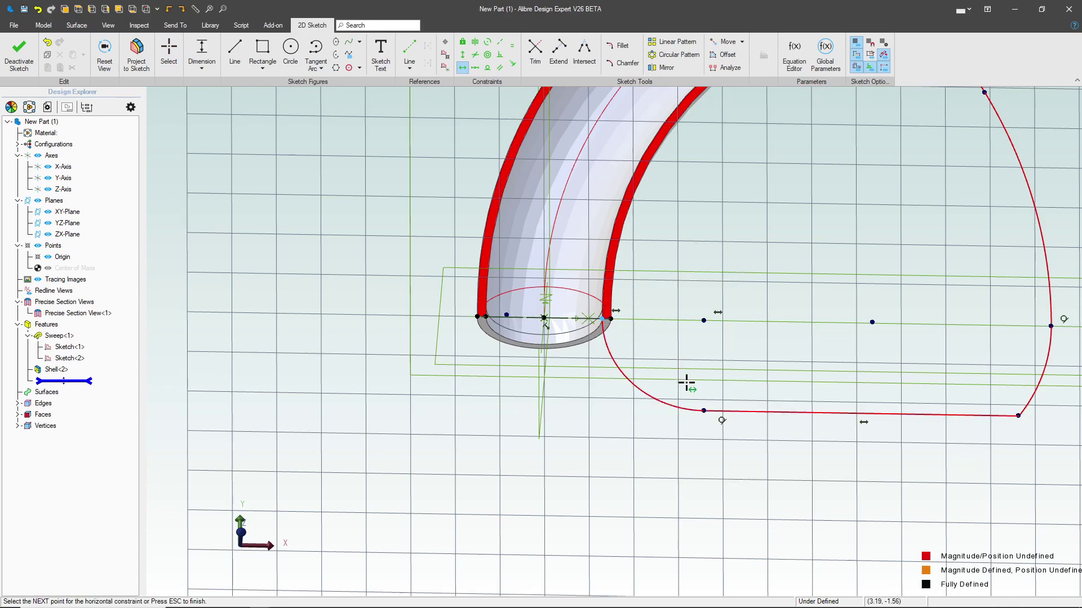
Make the bottom line tangent to the right-hand arc
left_click(487, 67)
left_click(951, 415)
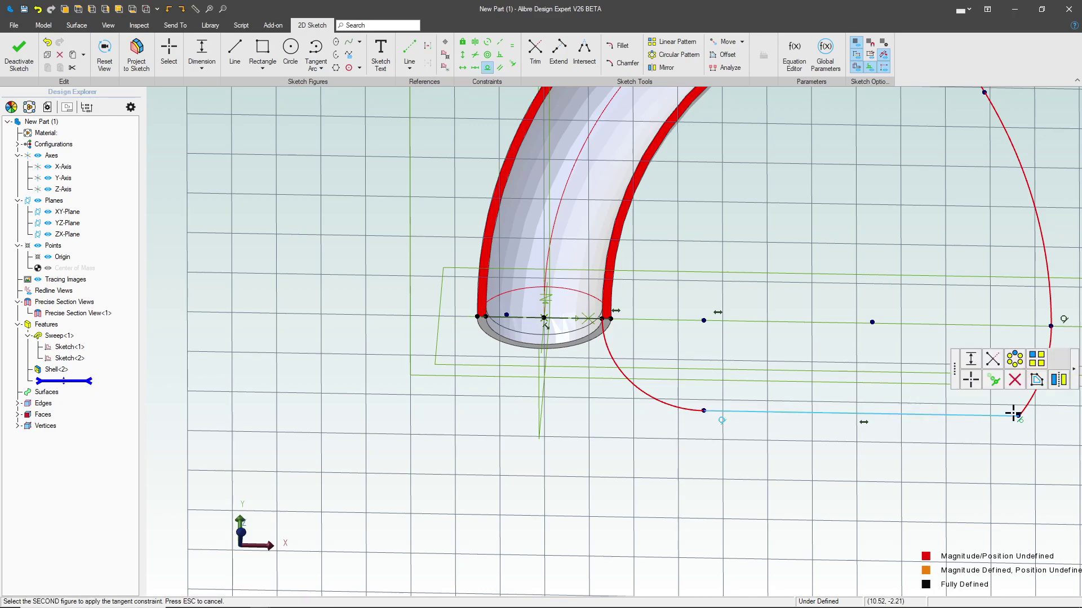
left_click(1021, 408)
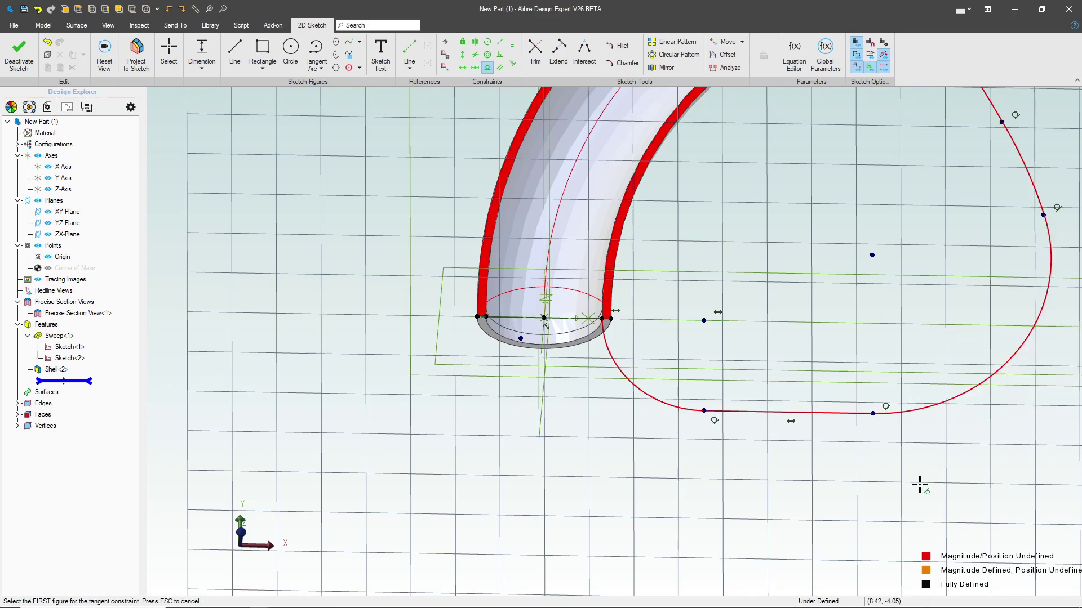
scroll(1031, 421, "down", 2)
scroll(1048, 398, "up", 2)
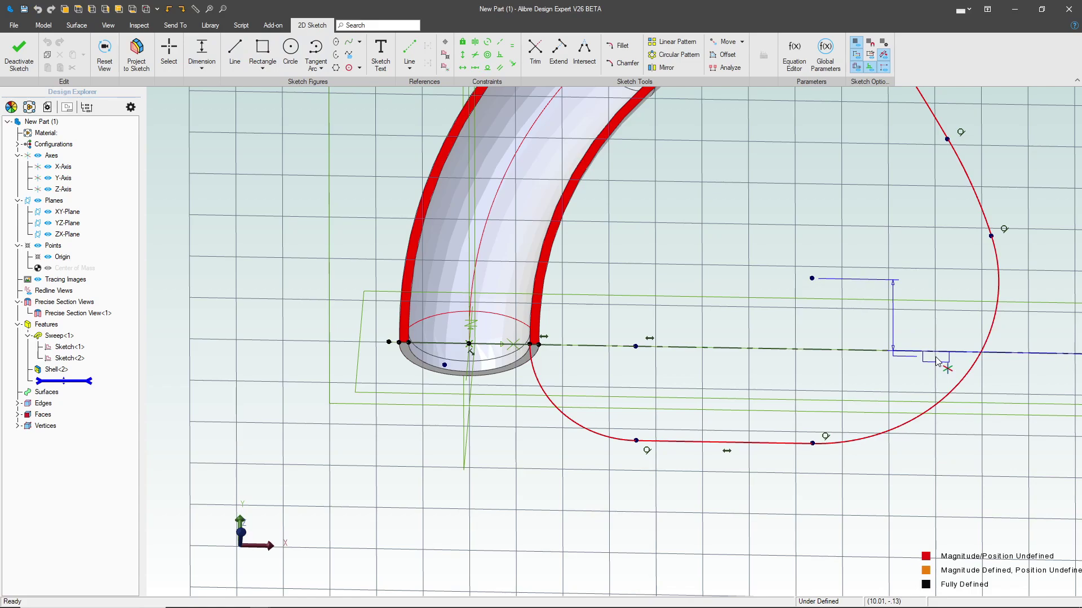
Dimension the lower right arc to R2.85 and the large right-hand arc to R11.75
left_click(941, 405)
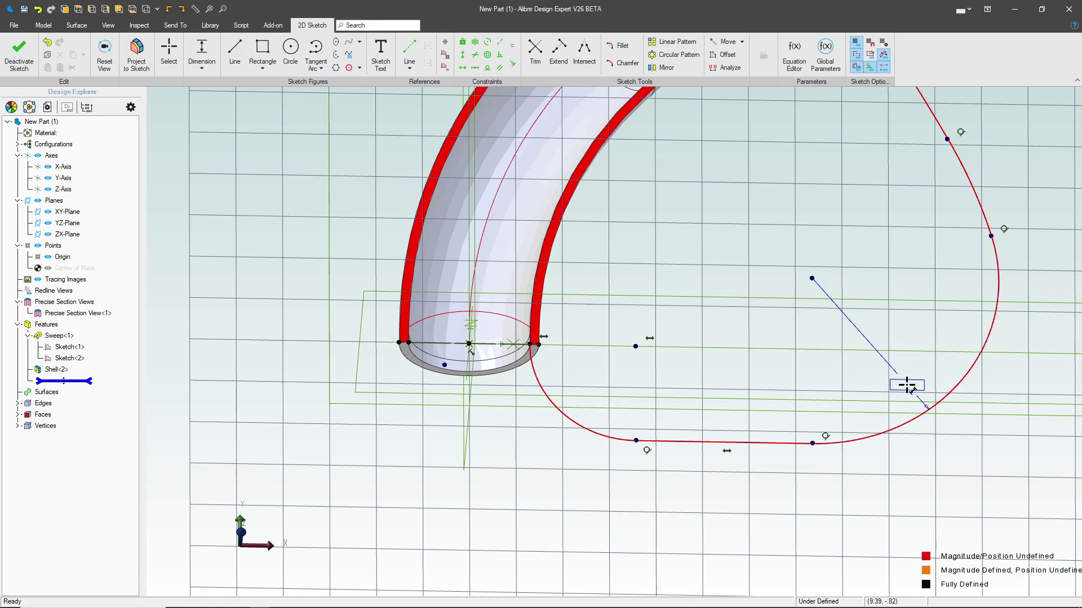
left_click(907, 386)
type("2.85")
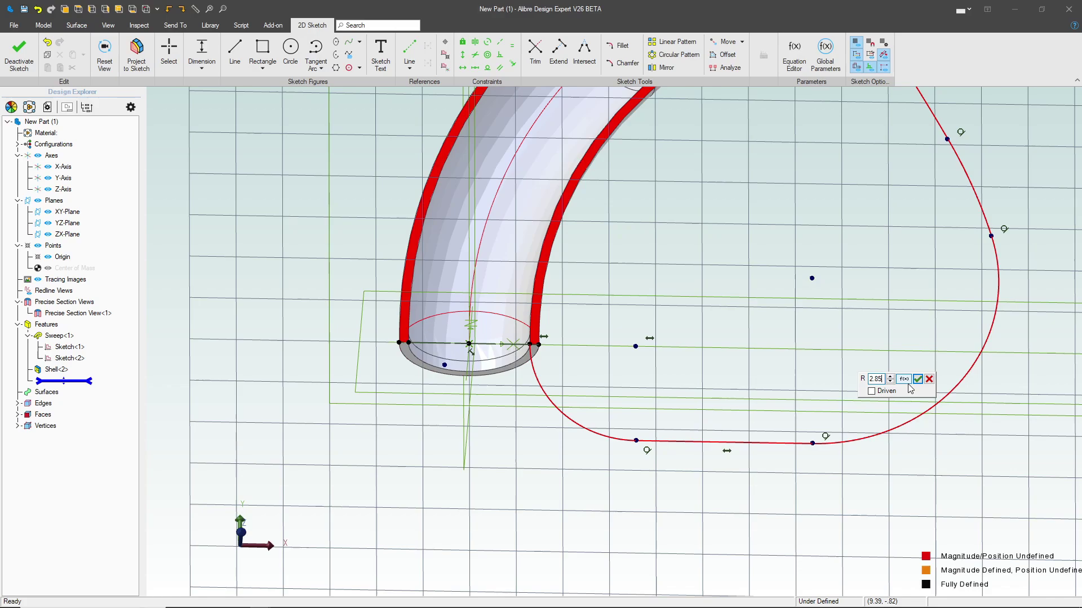
key("Return")
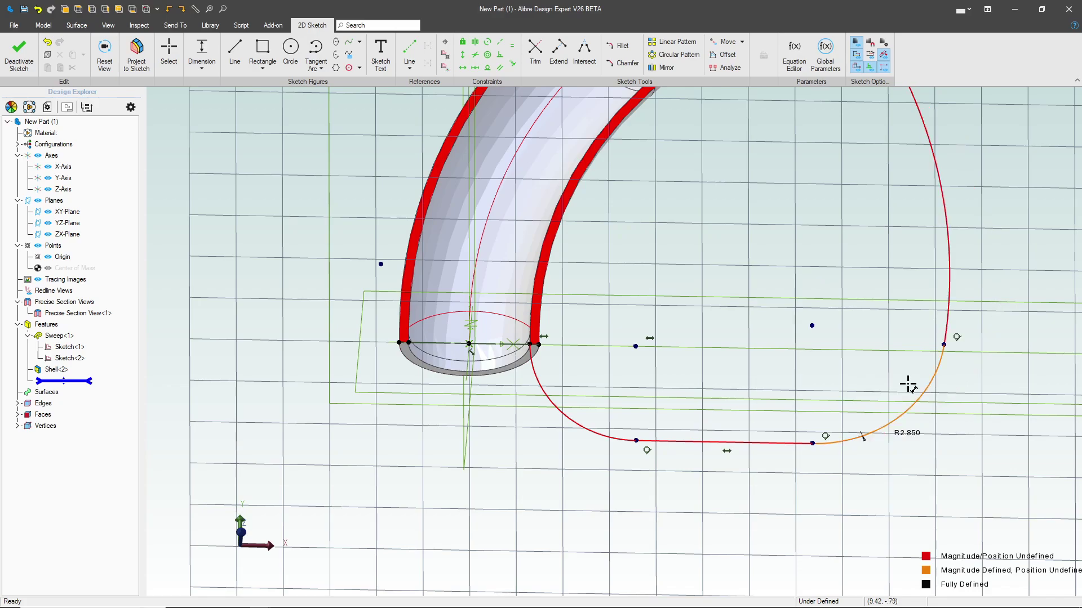
left_click(944, 239)
left_click(862, 245)
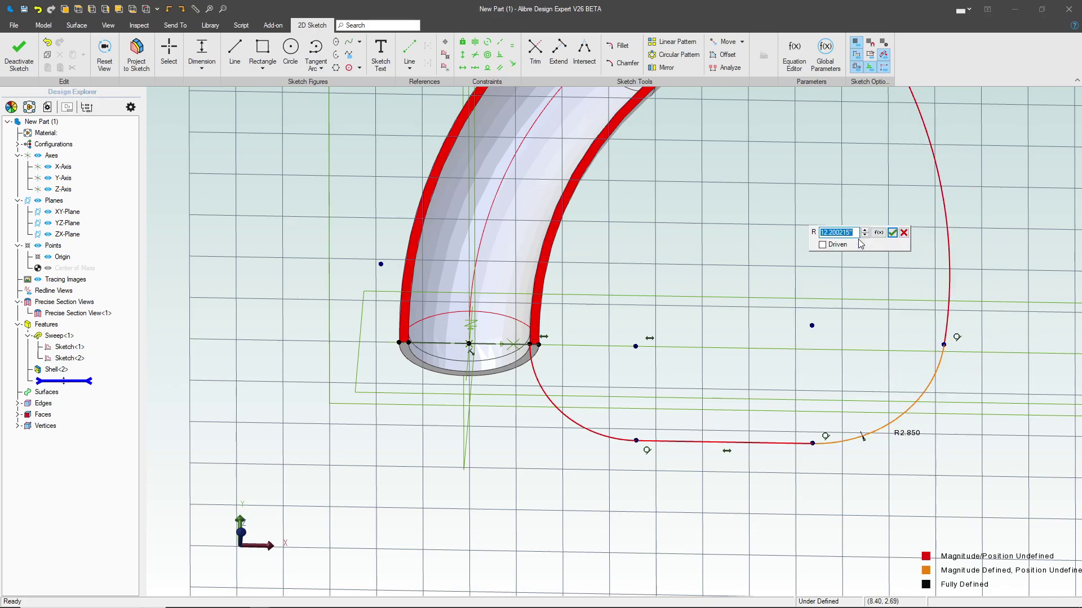
type("11.75")
key("Return")
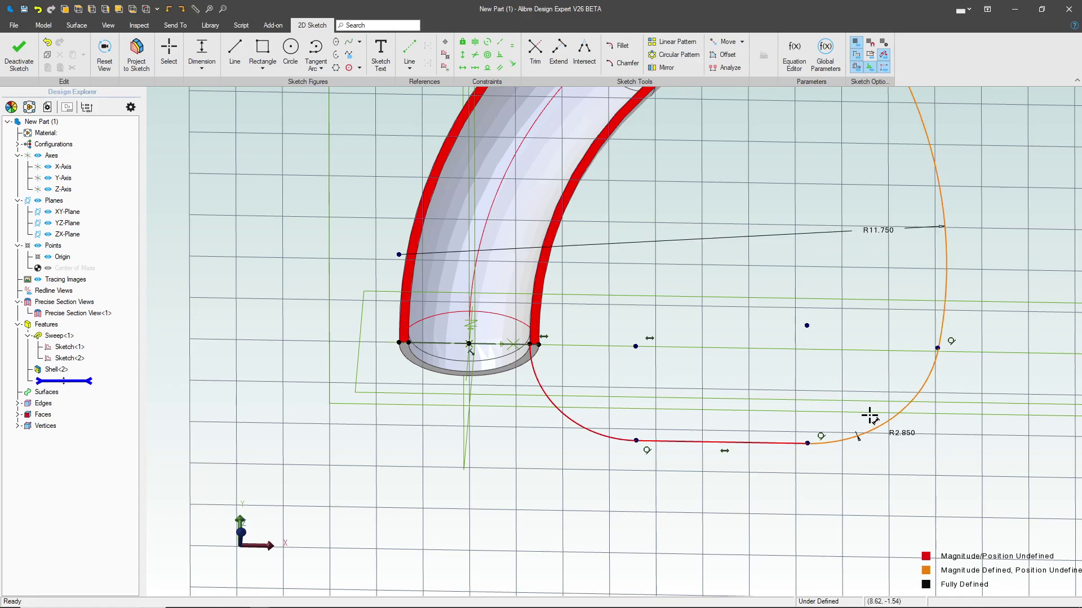
scroll(871, 414, "down", 5)
scroll(803, 192, "up", 3)
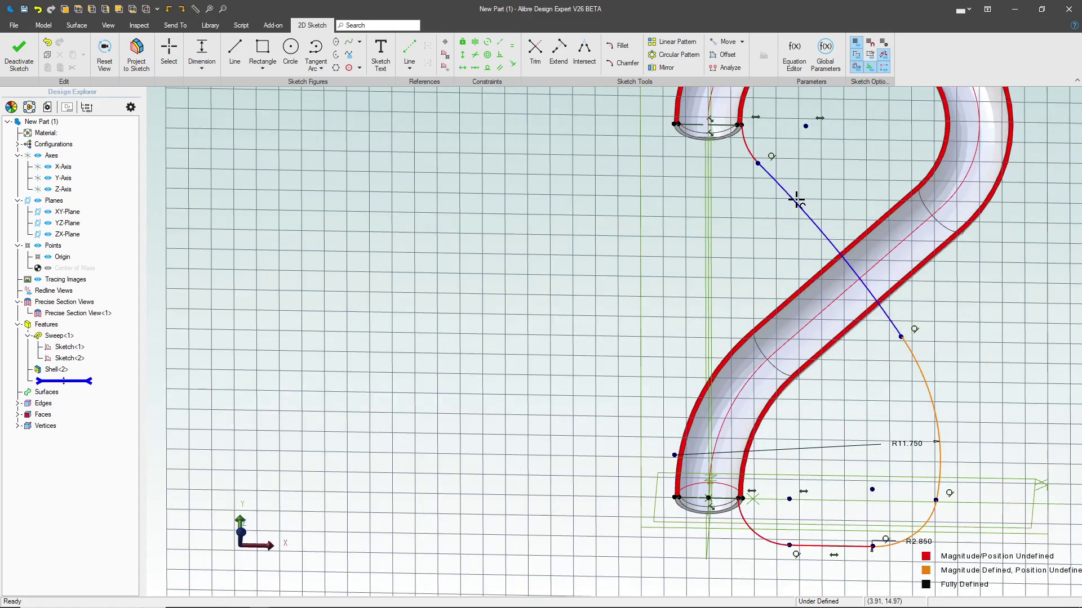
left_click(797, 200)
left_click(749, 229)
key("Escape")
key("ctrl+z")
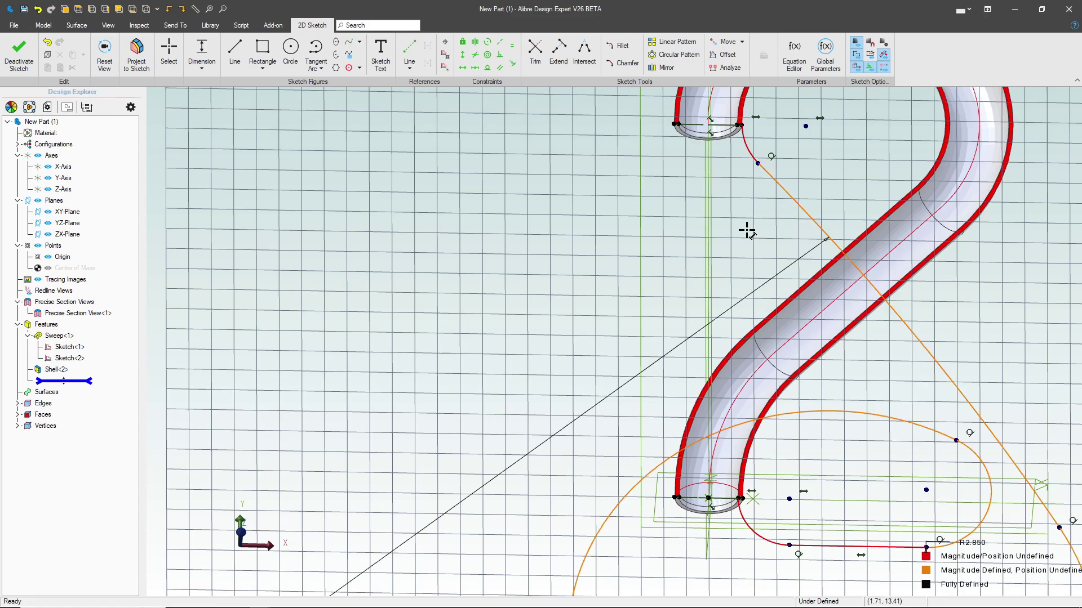
key("ctrl+z")
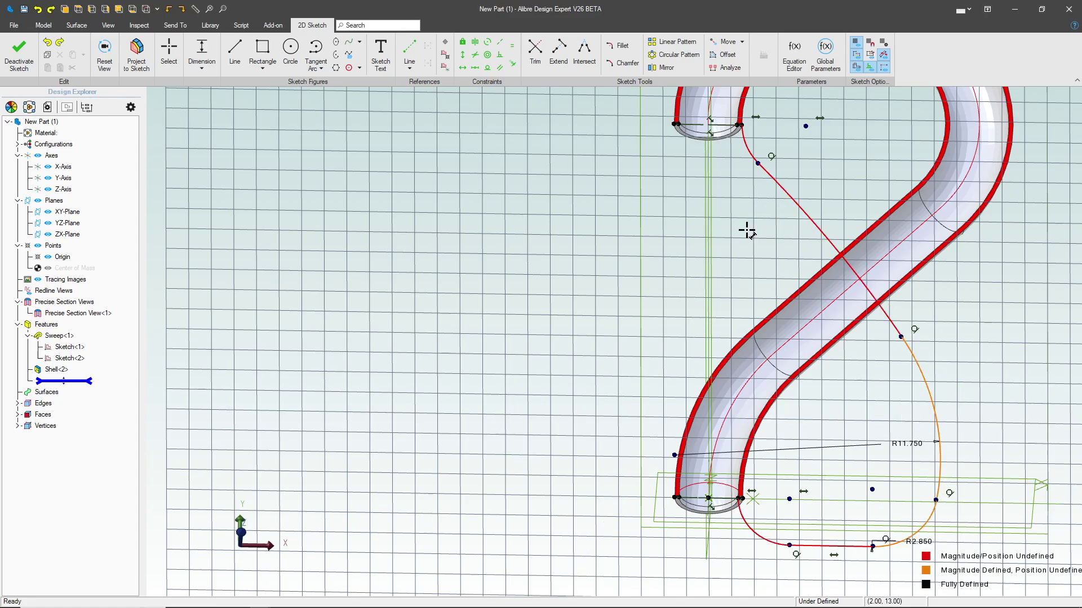
scroll(912, 254, "up", 5)
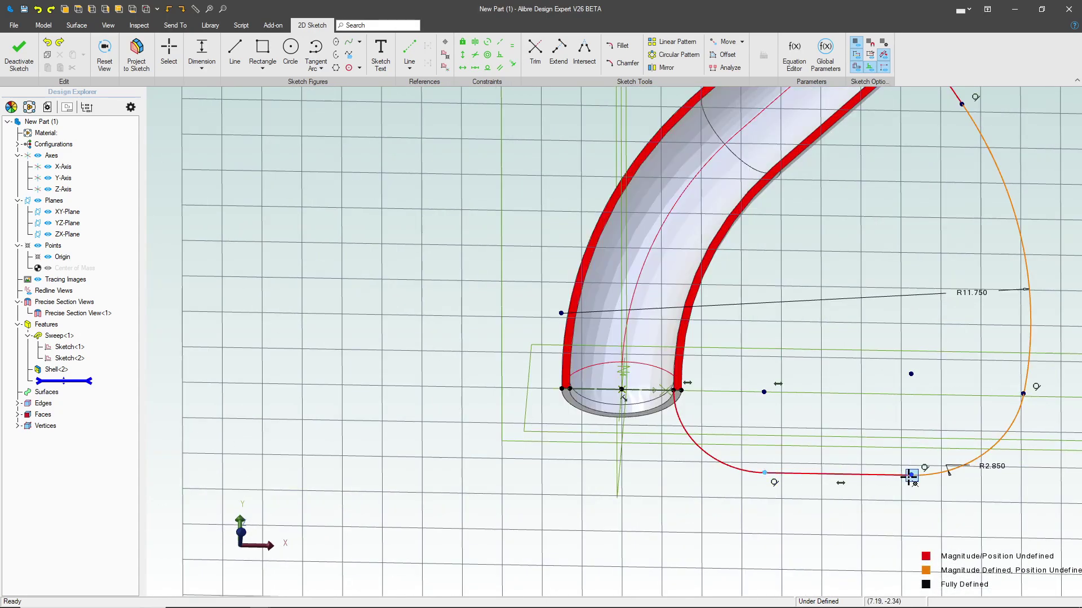
Dimension the small arc beside the rim to R1.5 and the bottom line to 4.85
left_click(698, 442)
left_click(637, 479)
type("1")
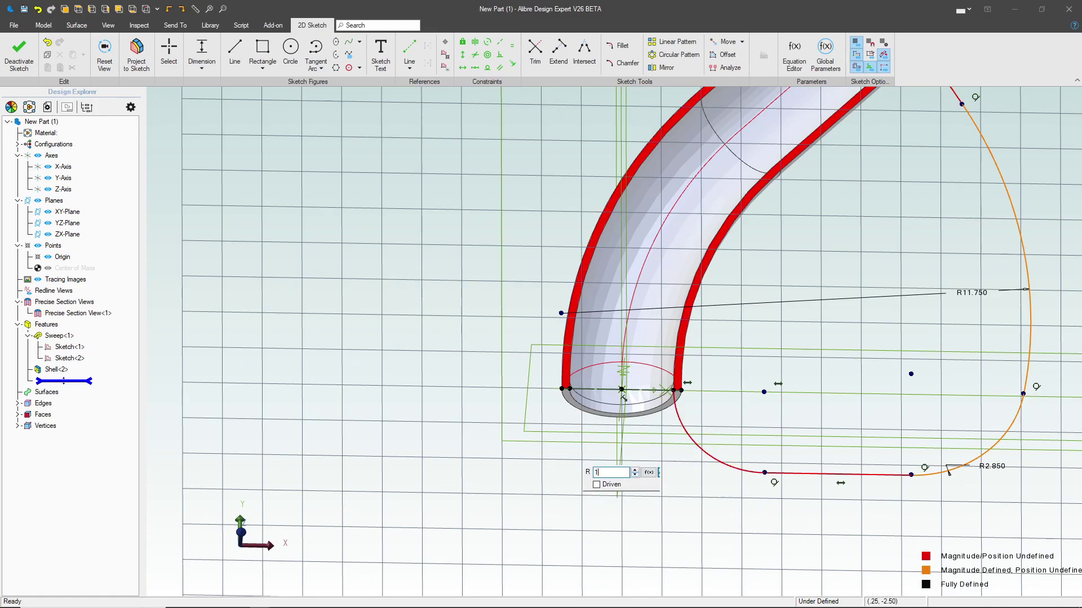
type(".5")
key("Return")
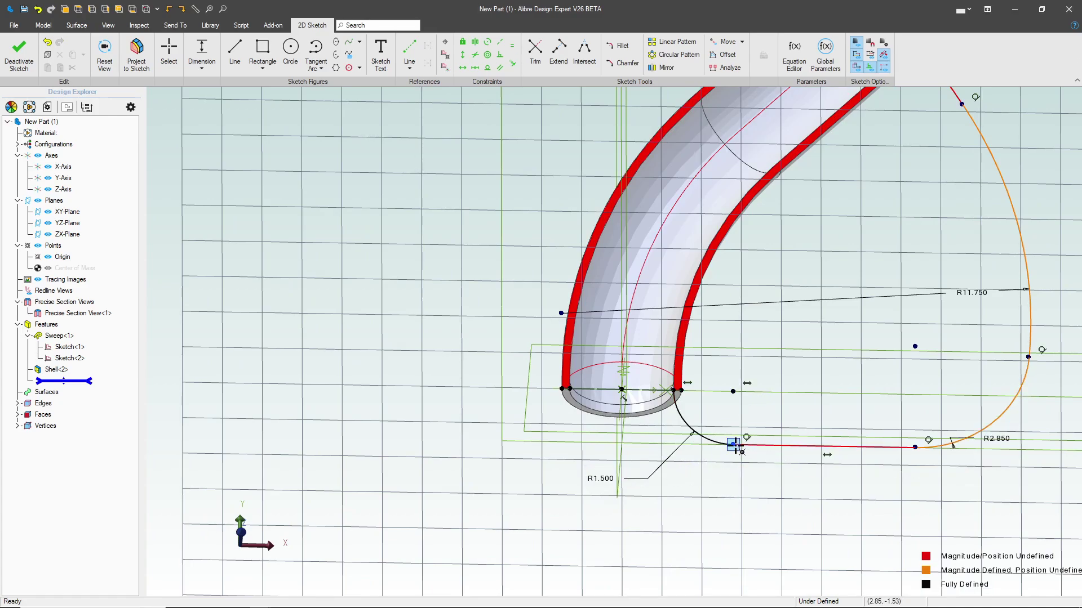
left_click(915, 447)
left_click(835, 479)
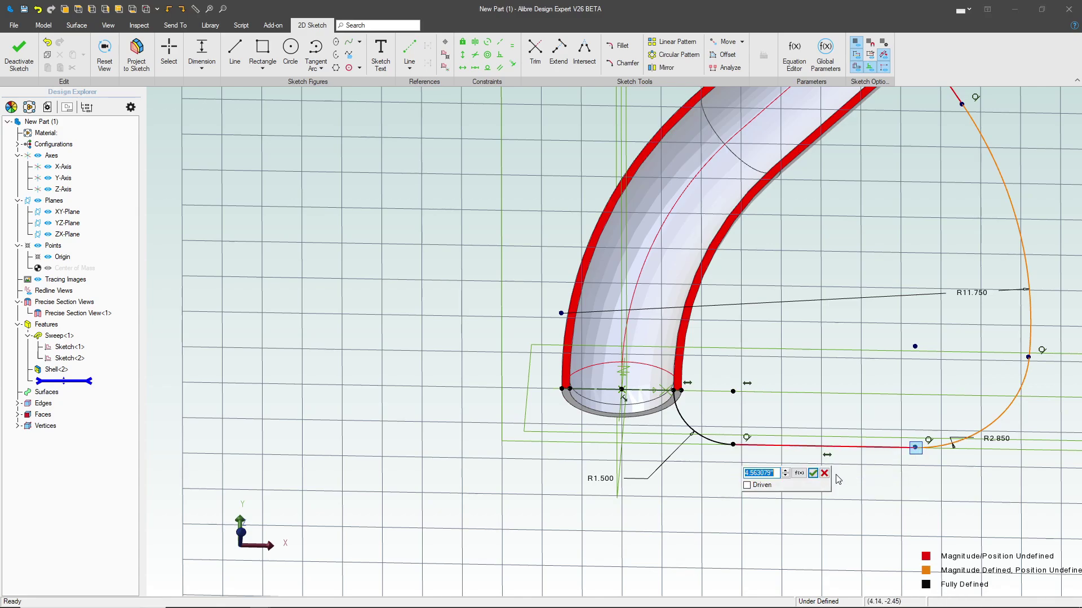
type("4")
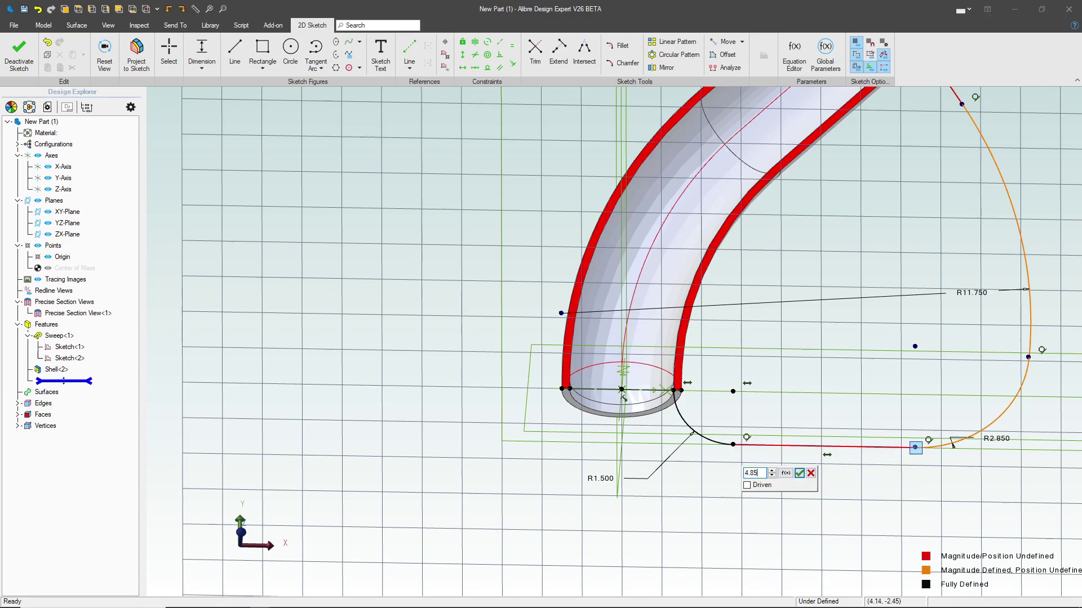
type(".85")
key("Return")
scroll(975, 485, "down", 5)
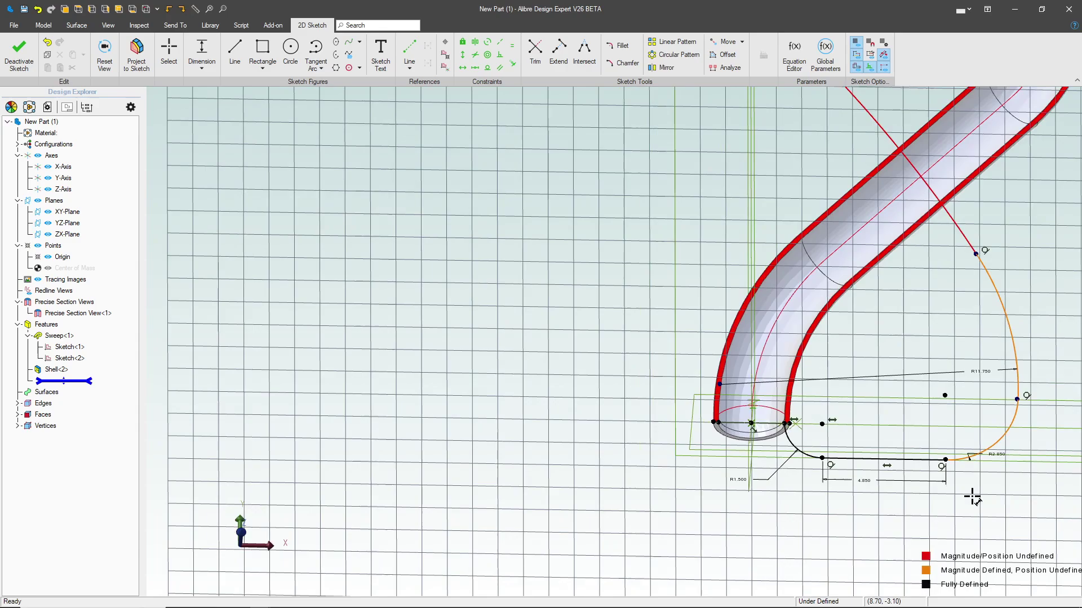
scroll(918, 310, "up", 5)
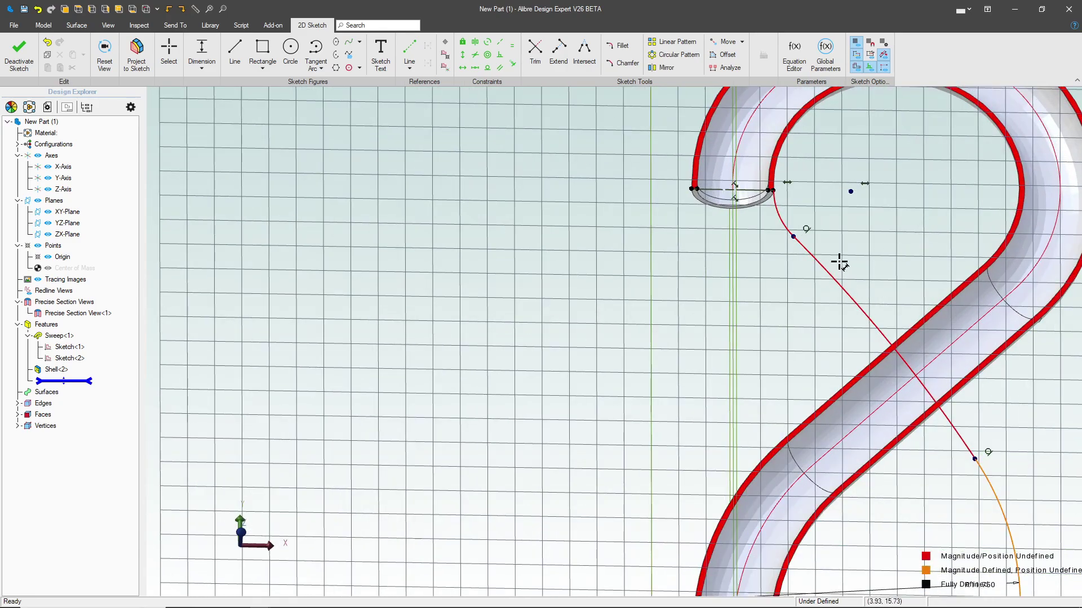
Dimension the upper small arc to R2.5 and the long diagonal arc to R11.75
left_click(779, 219)
left_click(661, 263)
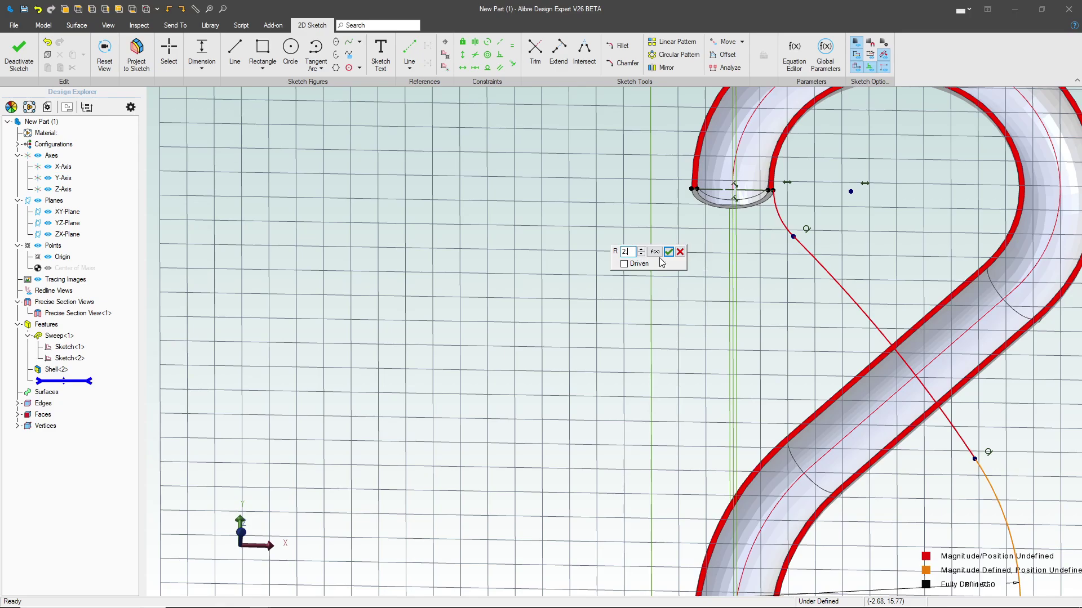
type("2.5")
key("Return")
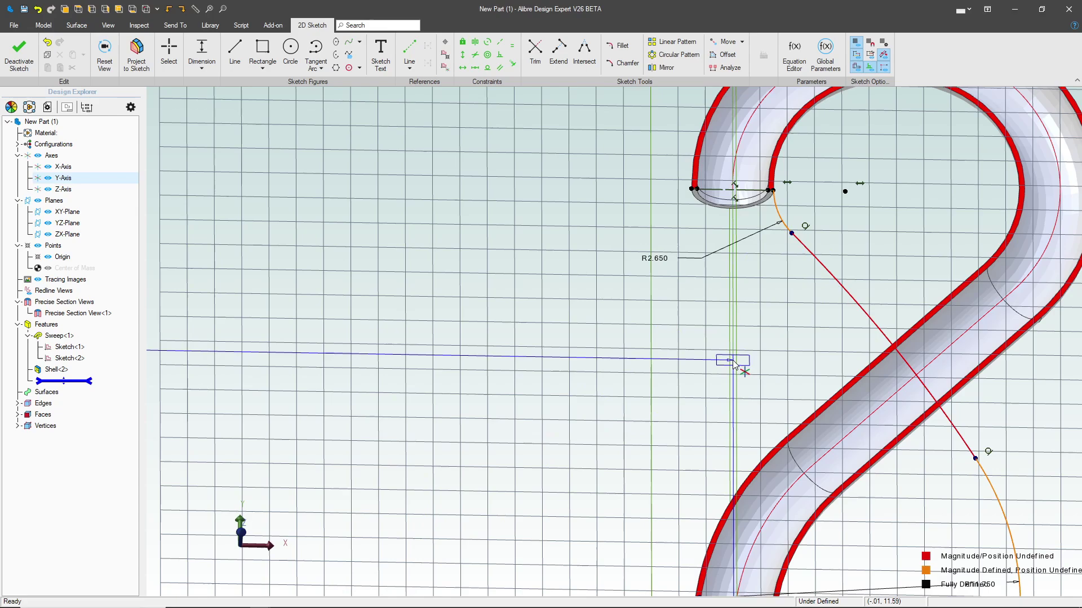
left_click(848, 302)
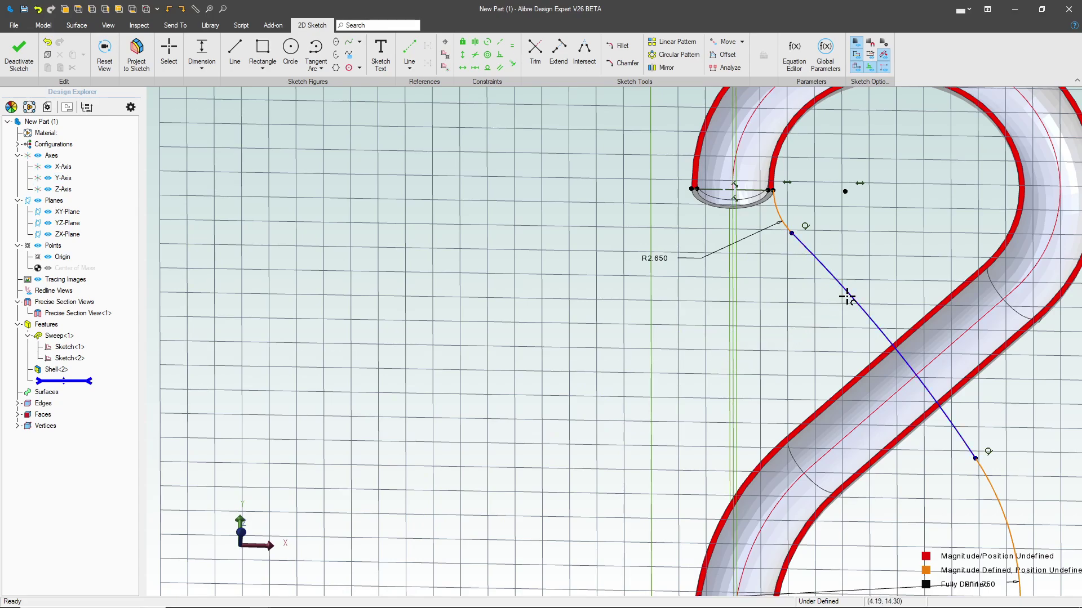
left_click(803, 319)
type("11.75")
key("Return")
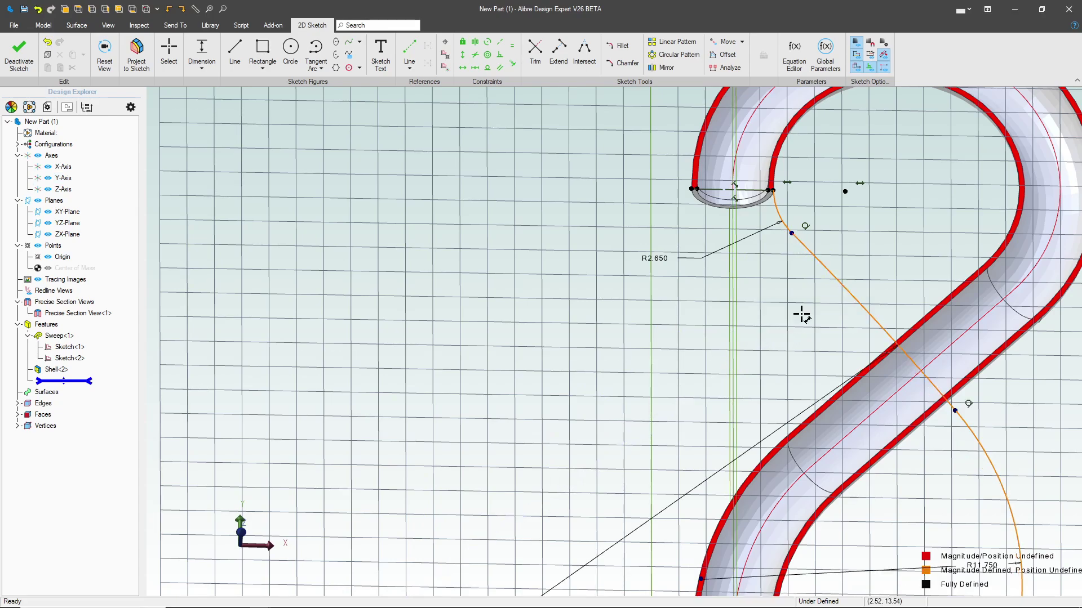
scroll(801, 315, "down", 3)
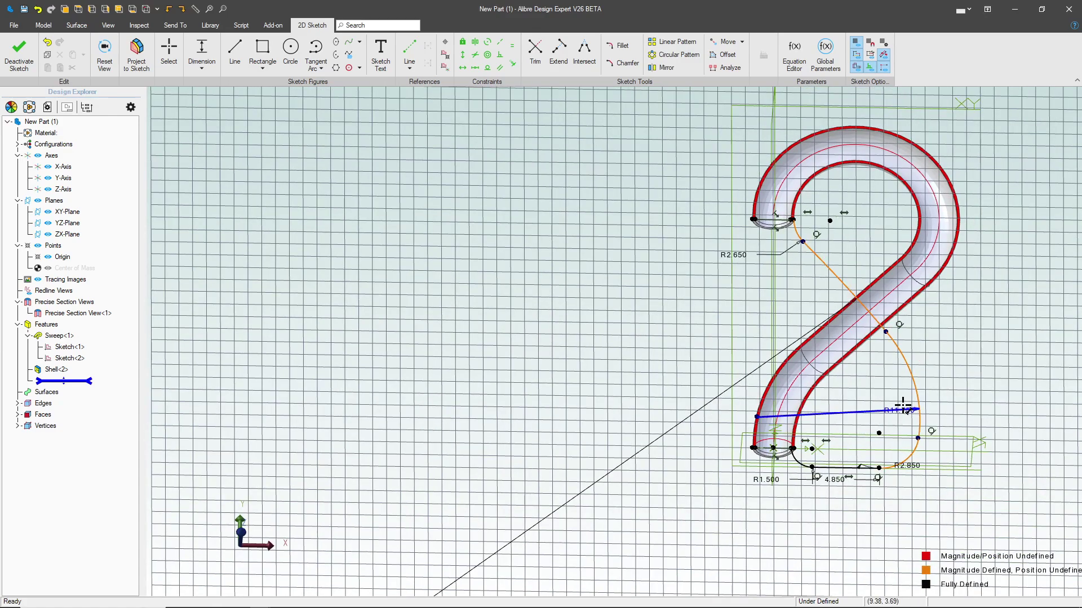
scroll(895, 437, "up", 2)
scroll(894, 437, "up", 2)
key("Escape")
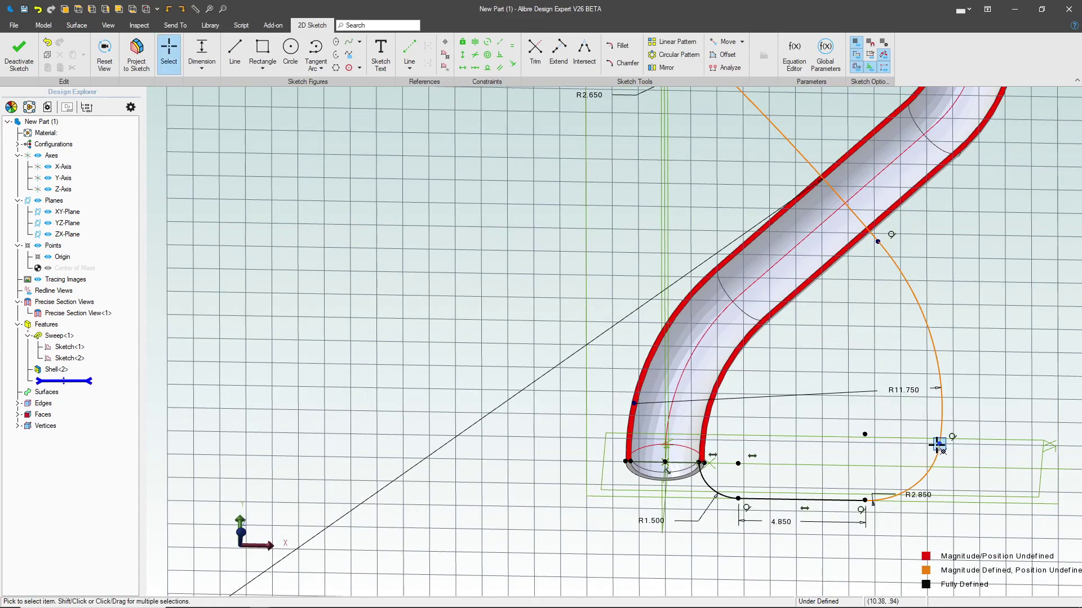
Drag the profile arcs' points to reshape the bulb curve
left_click_drag(936, 445, 938, 385)
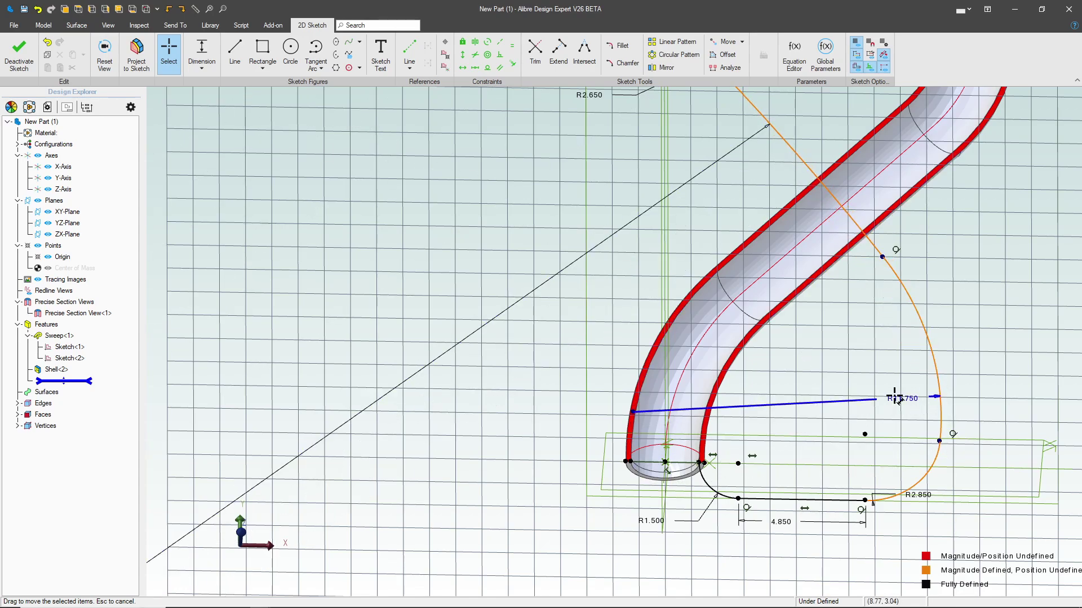
mouse_move(883, 257)
left_mouse_down()
mouse_move(876, 292)
mouse_move(905, 331)
left_mouse_up()
scroll(907, 333, "up", 3)
scroll(953, 416, "down", 5)
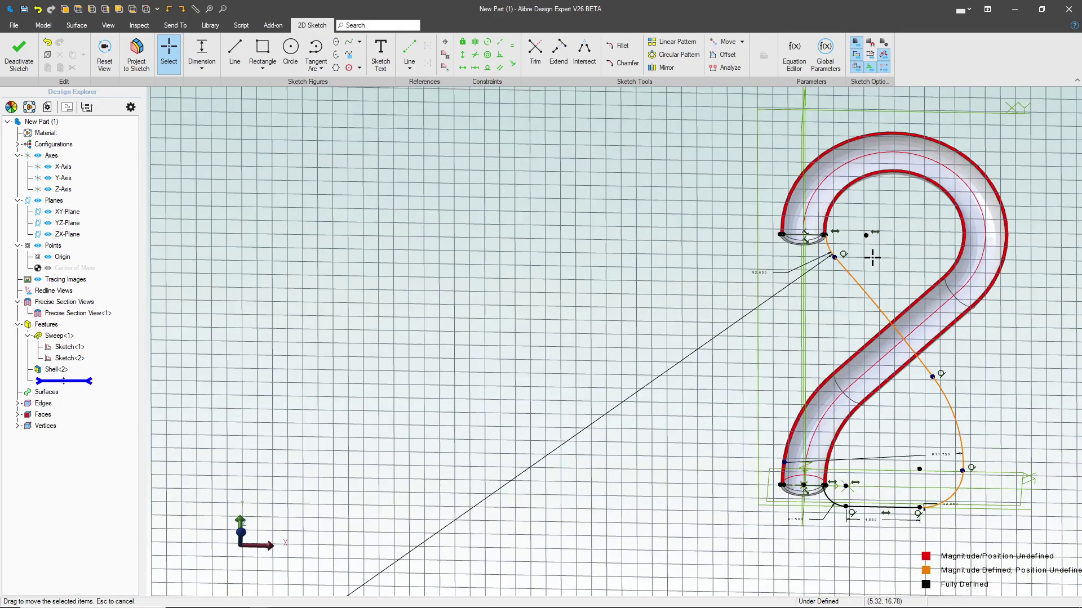
scroll(845, 251, "up", 2)
mouse_move(828, 275)
left_mouse_down()
mouse_move(850, 295)
mouse_move(816, 282)
mouse_move(811, 268)
left_mouse_up()
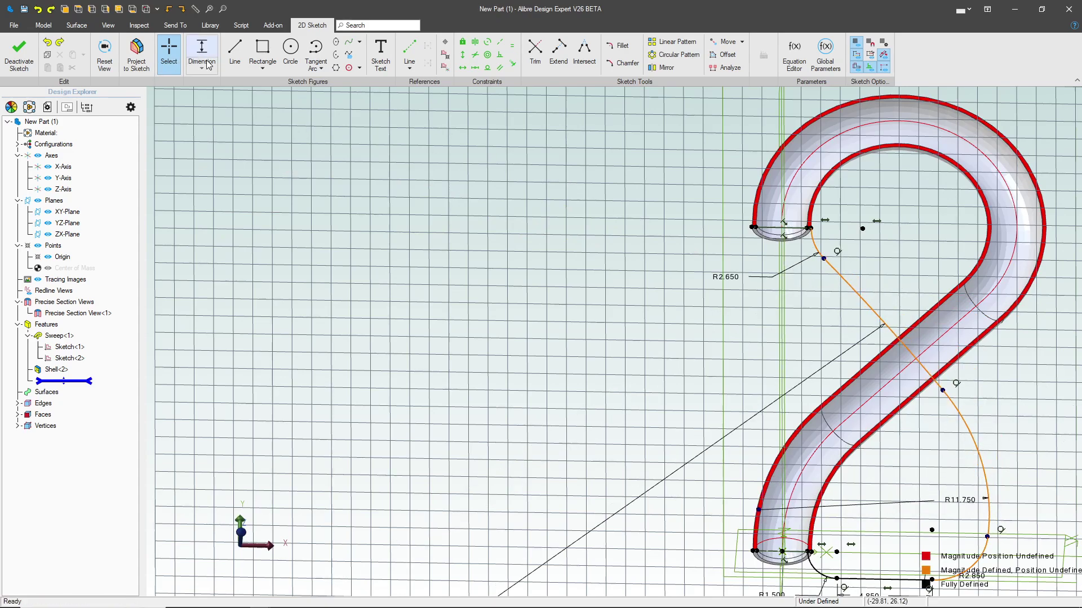
Dimension the arc's end point at .365, leaving the sketch fully defined
left_click(169, 53)
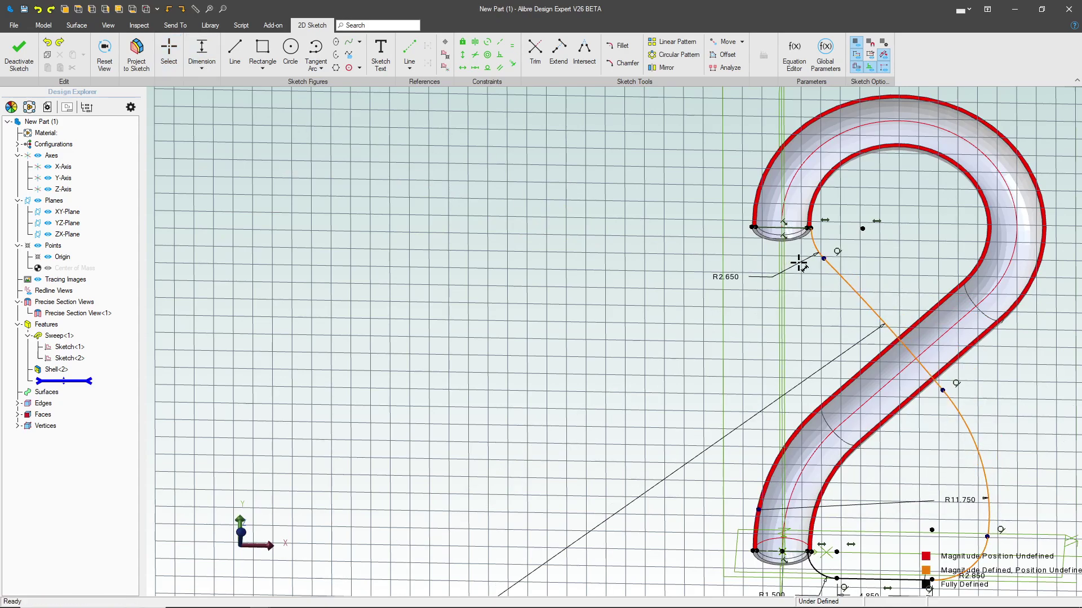
left_click(811, 229)
left_click(931, 228)
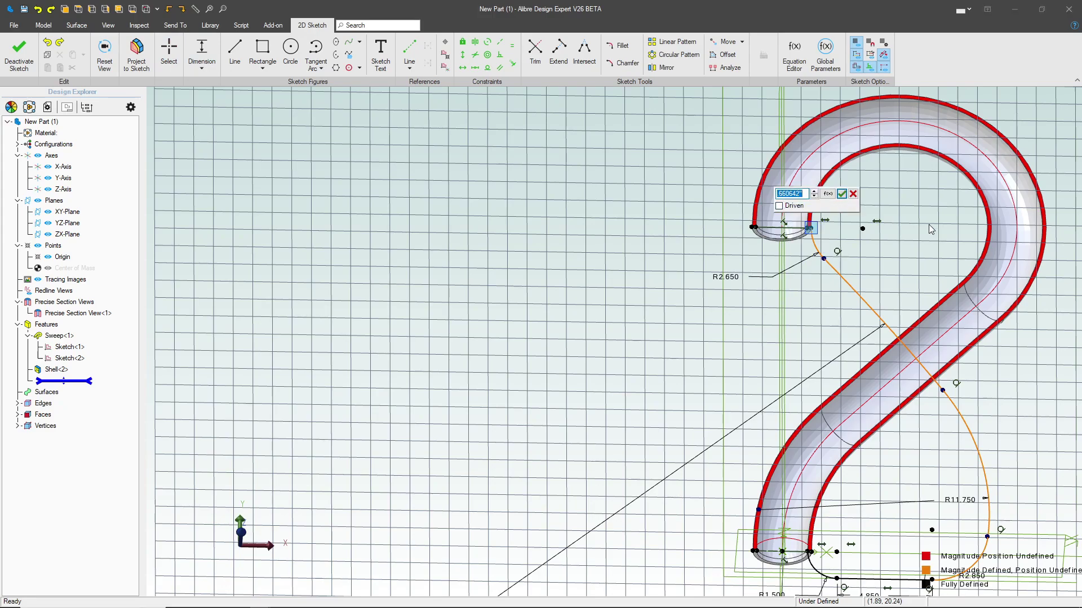
type(".365")
key("Return")
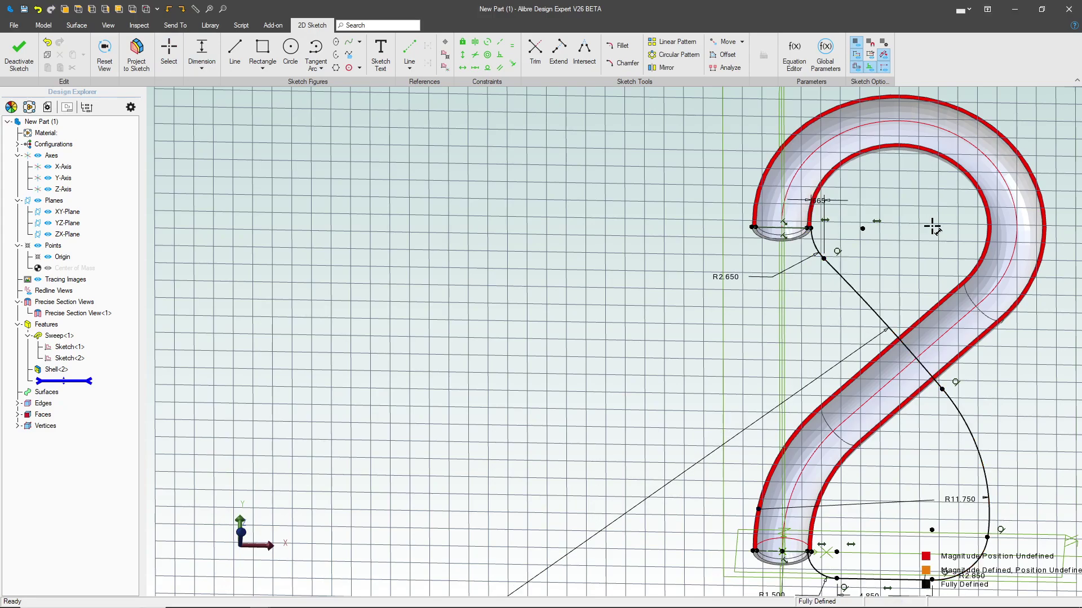
scroll(932, 227, "down", 3)
scroll(905, 321, "up", 6)
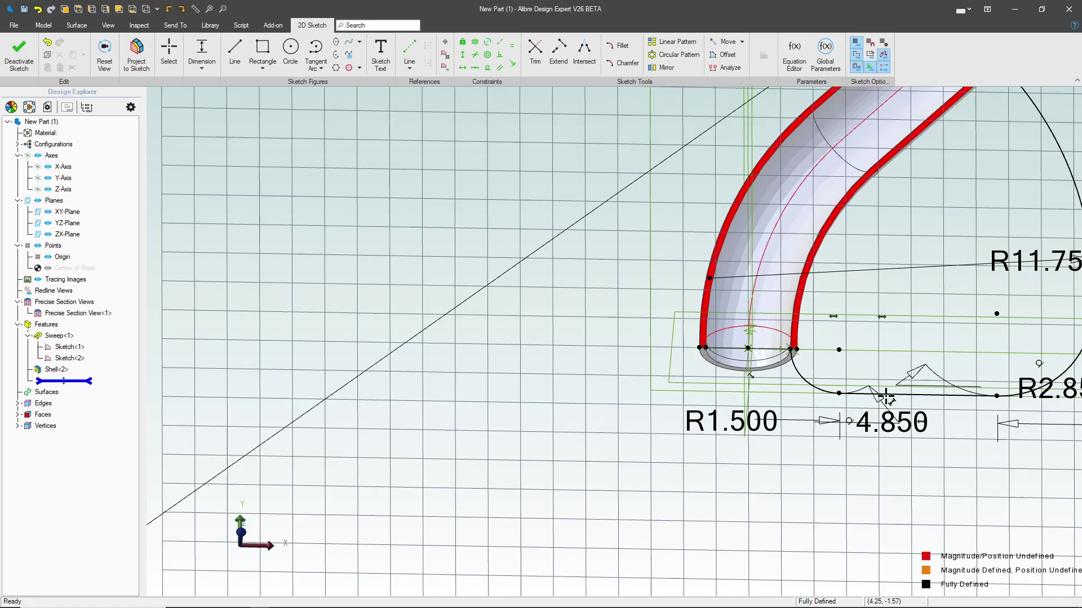
scroll(822, 450, "down", 4)
scroll(809, 176, "up", 4)
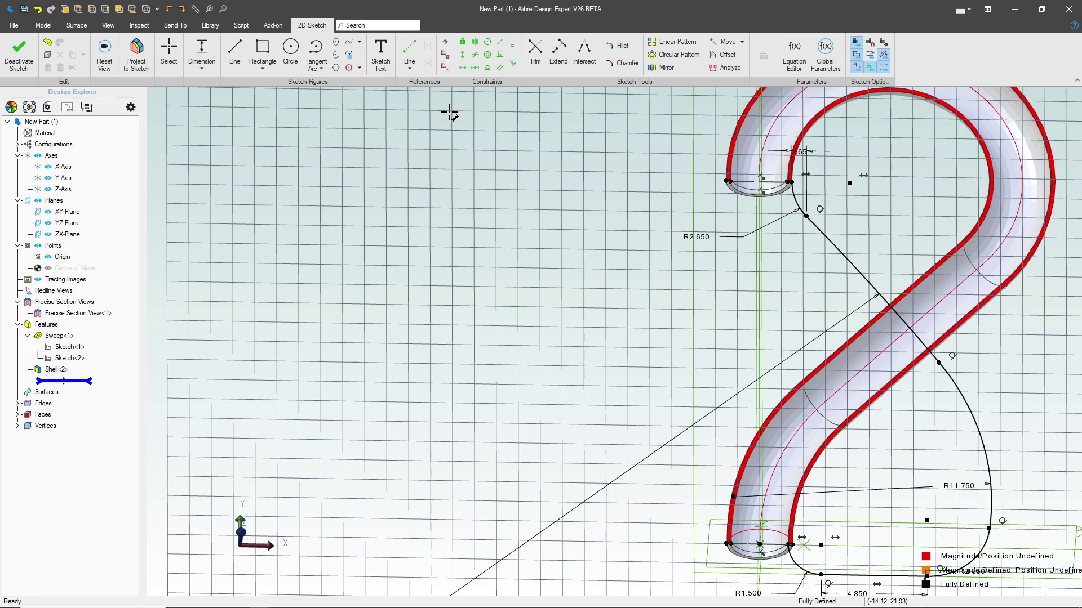
Offset the three profile arcs, bottom line and small lower arc by .2
left_click(724, 55)
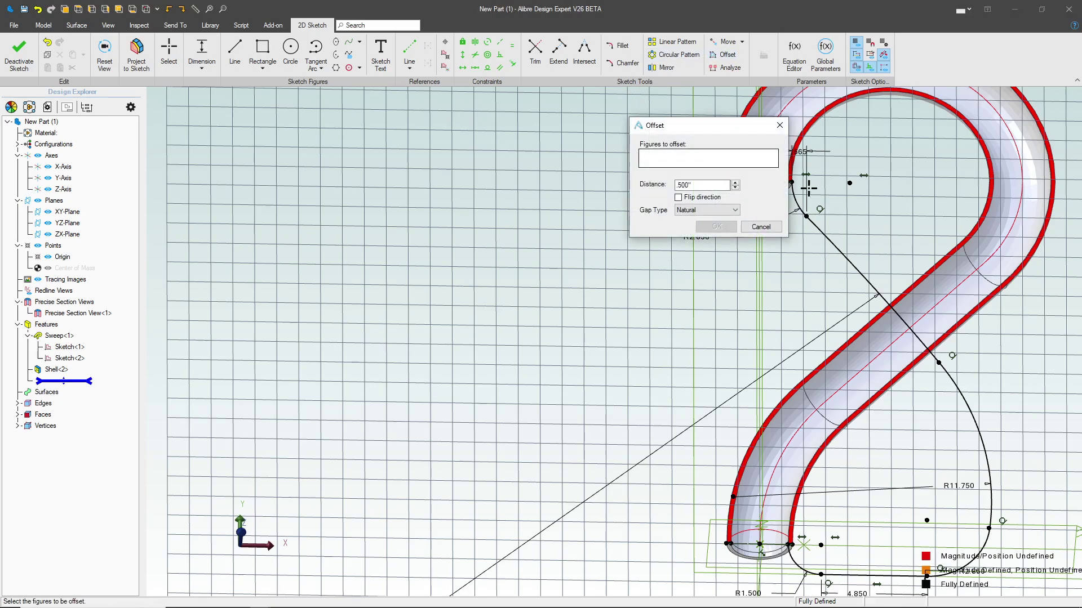
left_click_drag(705, 132, 515, 123)
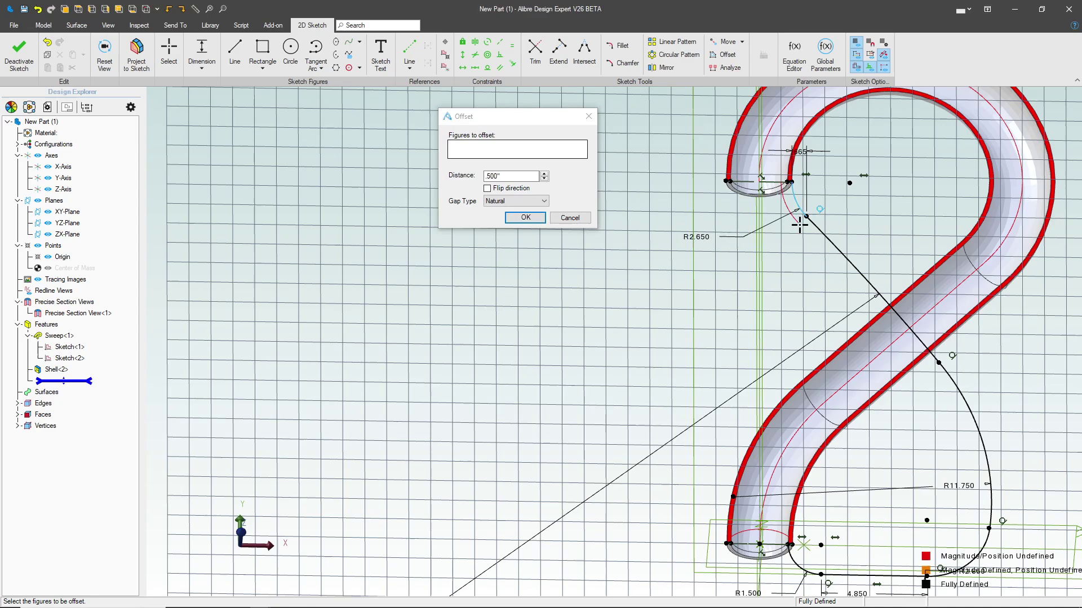
left_click(836, 245)
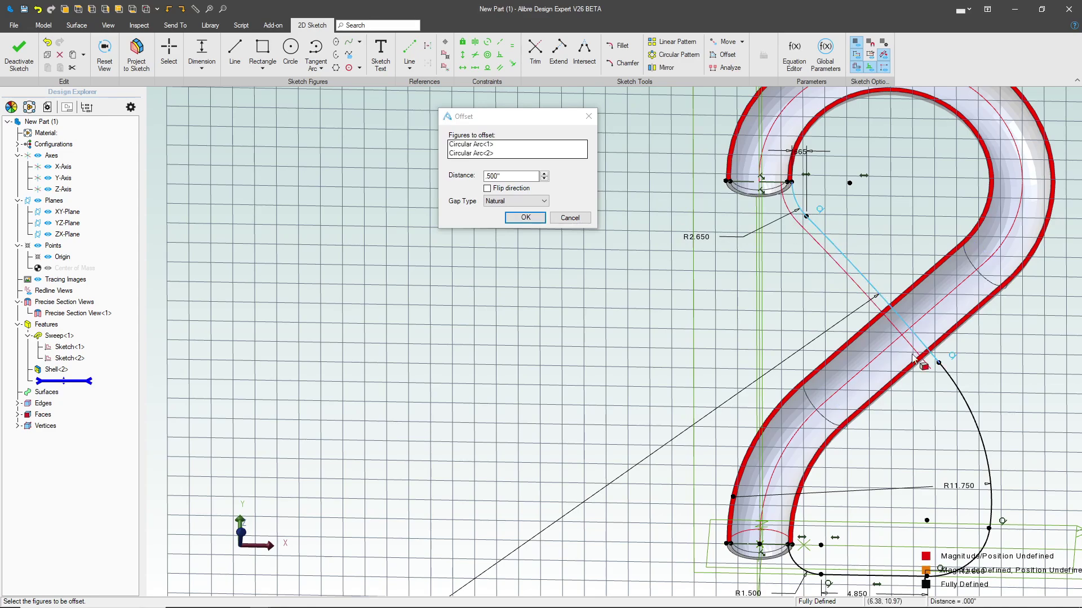
left_click(970, 410)
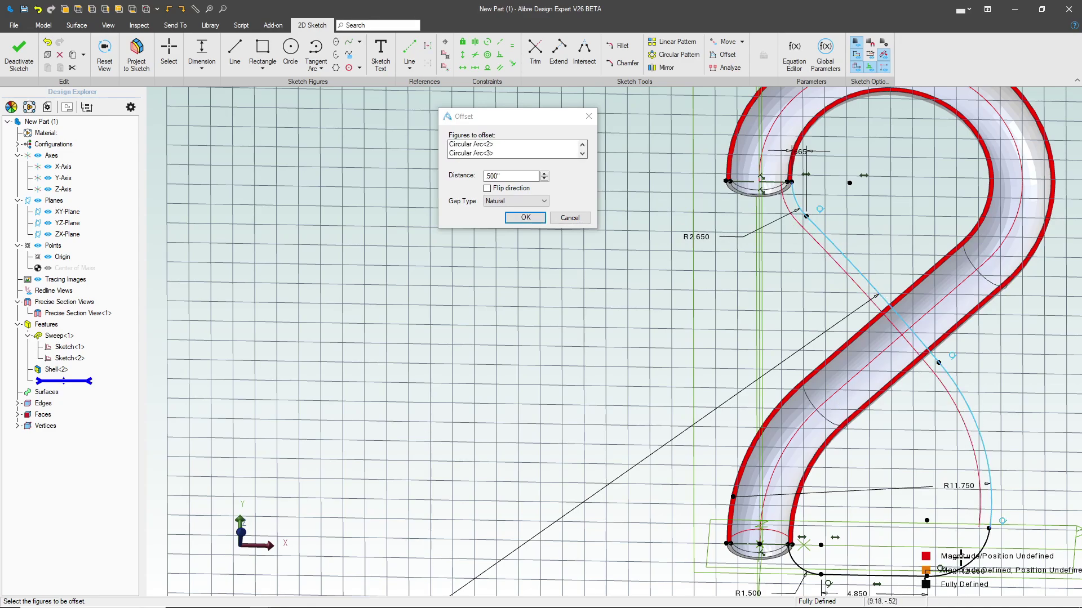
left_click(985, 546)
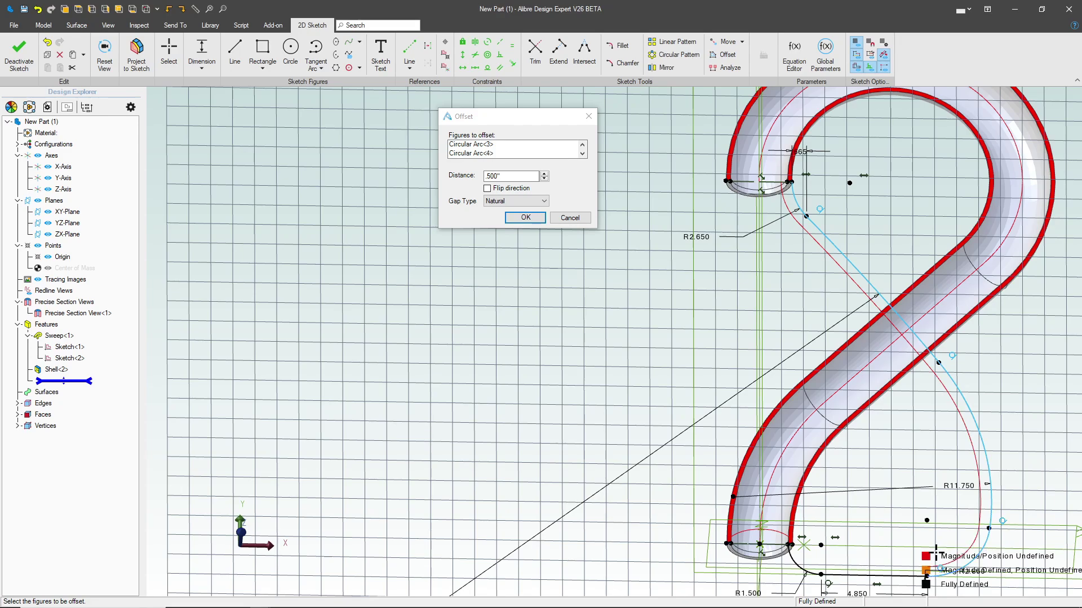
left_click(877, 576)
left_click(803, 570)
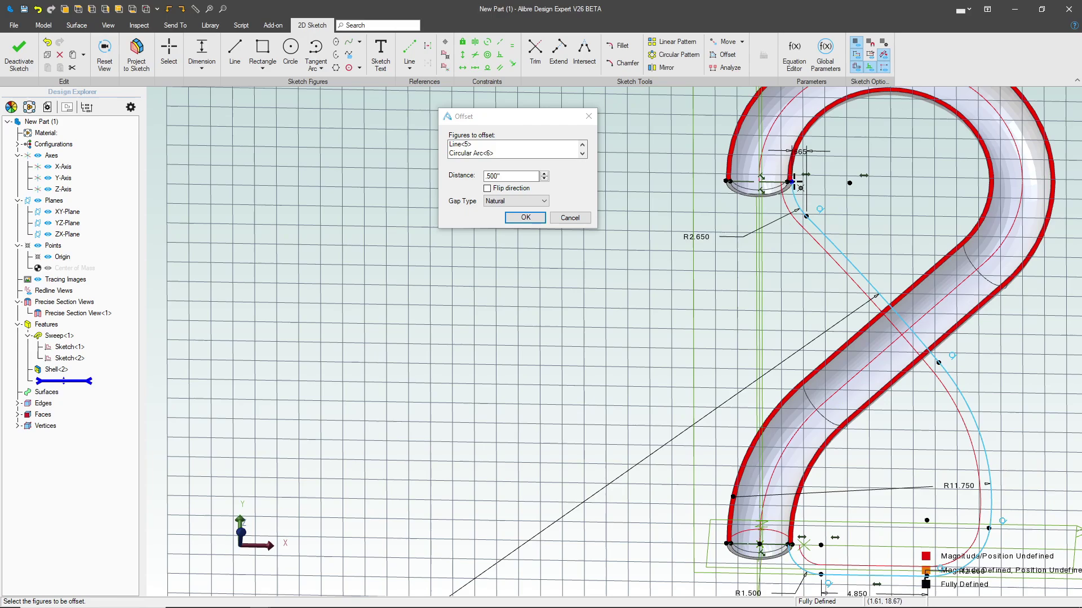
scroll(774, 570, "up", 5)
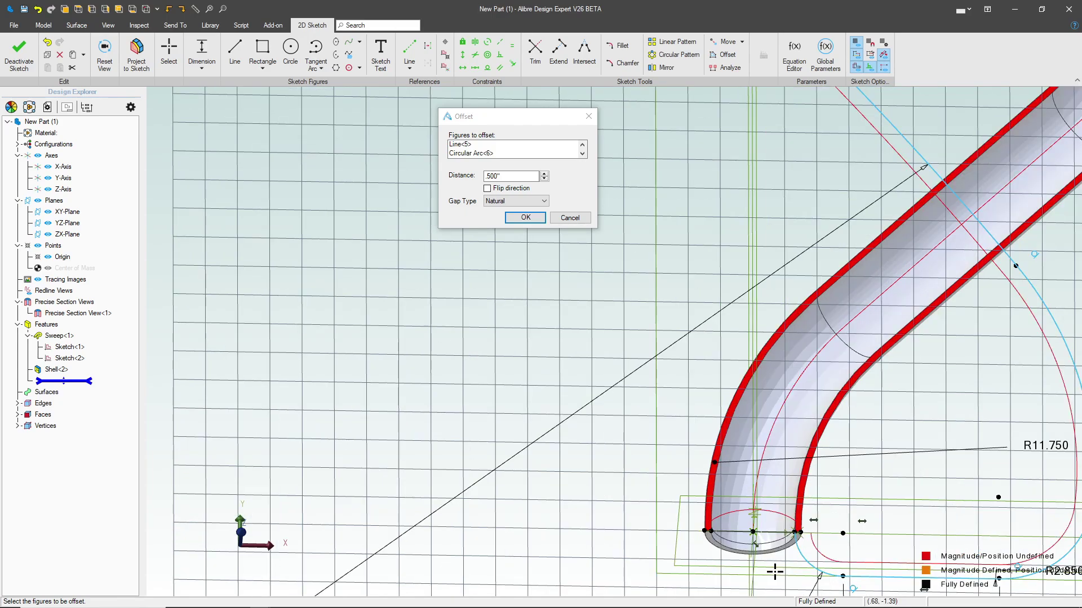
left_click(515, 176)
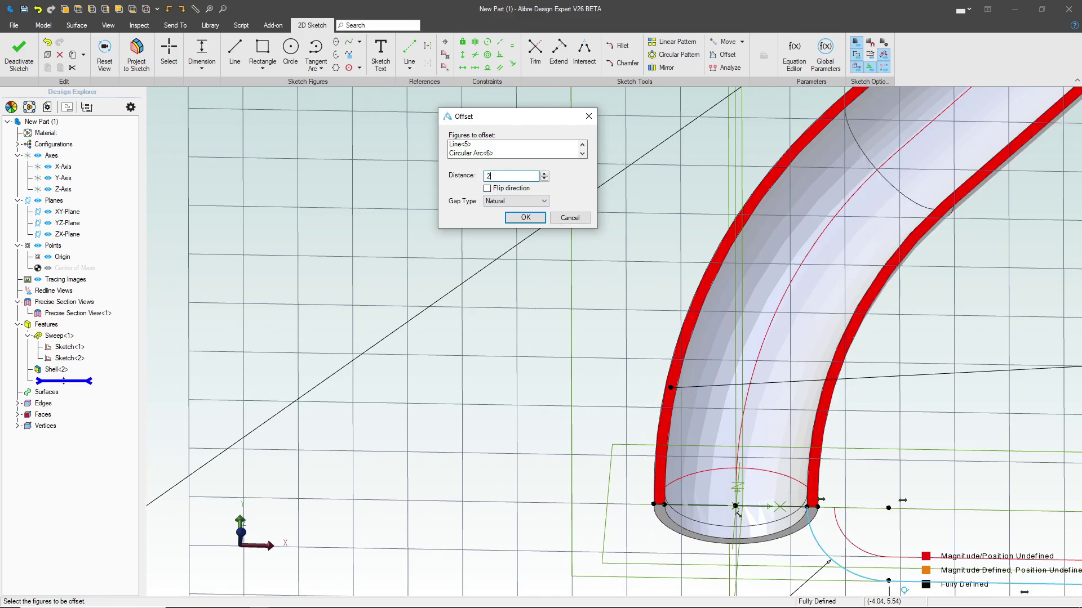
type(".2")
key("Return")
scroll(605, 354, "down", 2)
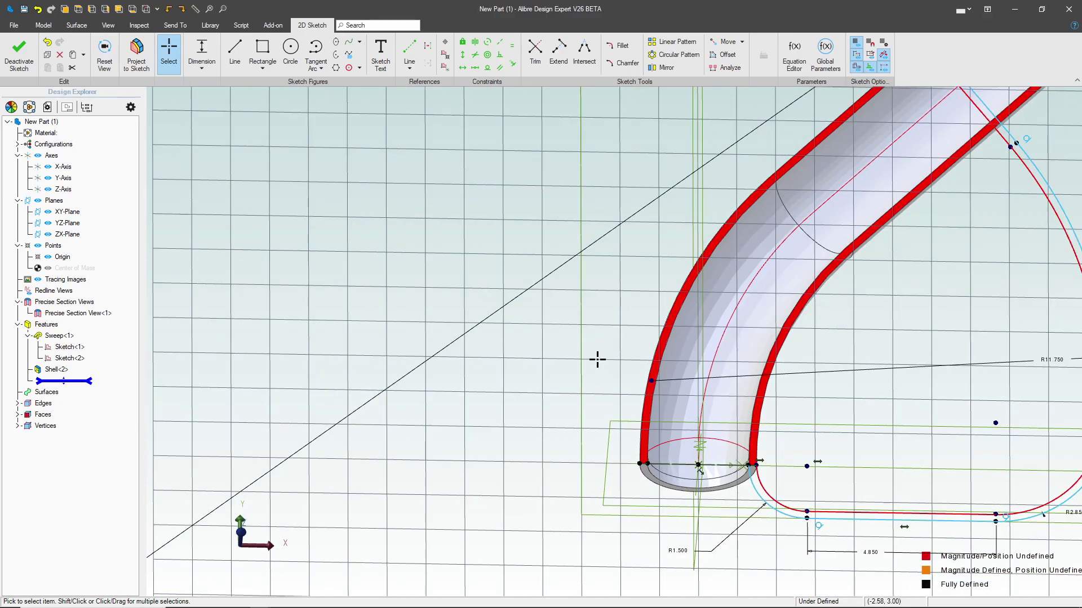
Draw a short .200 line from the inner to the outer corner at the upper tube end
scroll(755, 470, "up", 7)
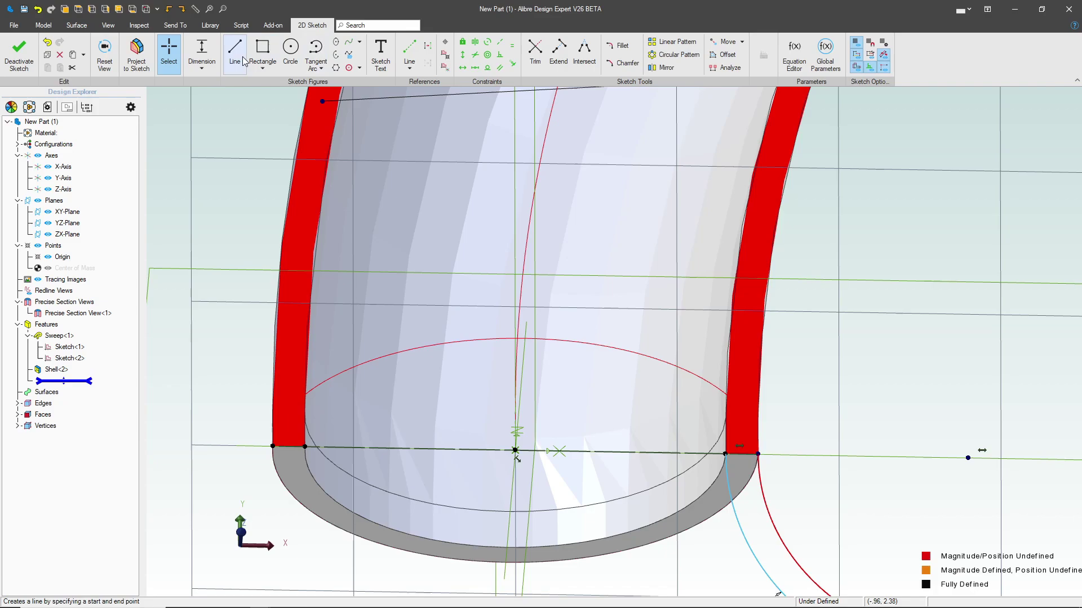
left_click(234, 51)
left_click(726, 454)
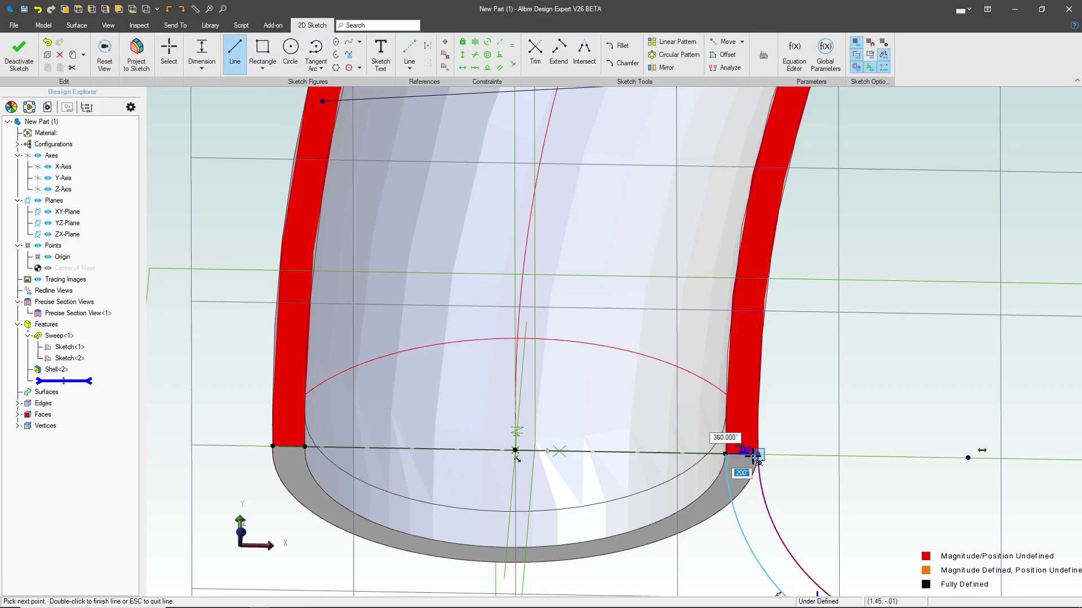
key("Escape")
scroll(635, 552, "down", 10)
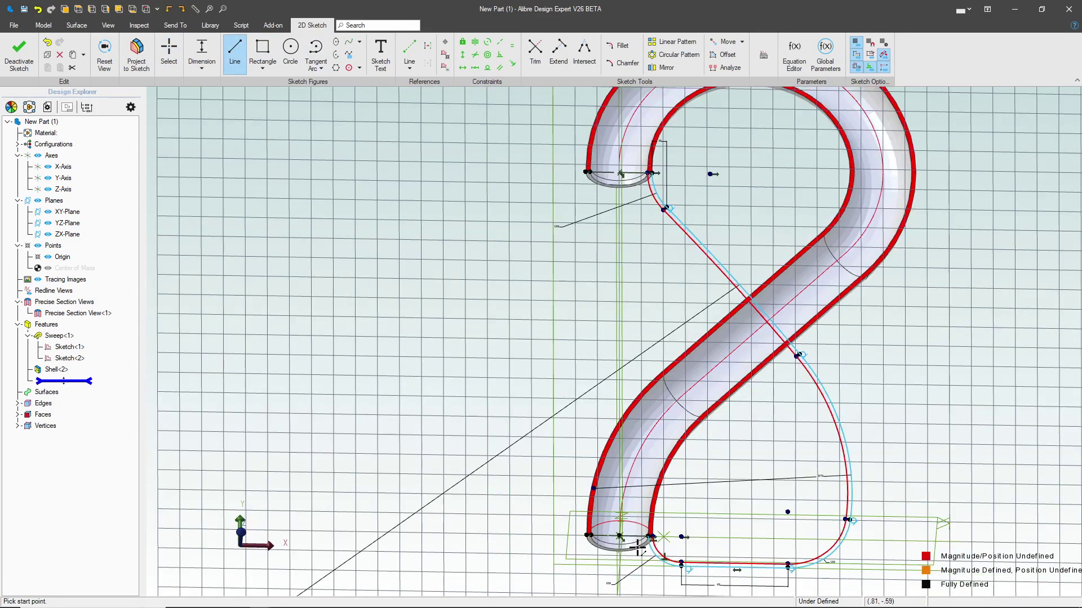
scroll(647, 282, "up", 10)
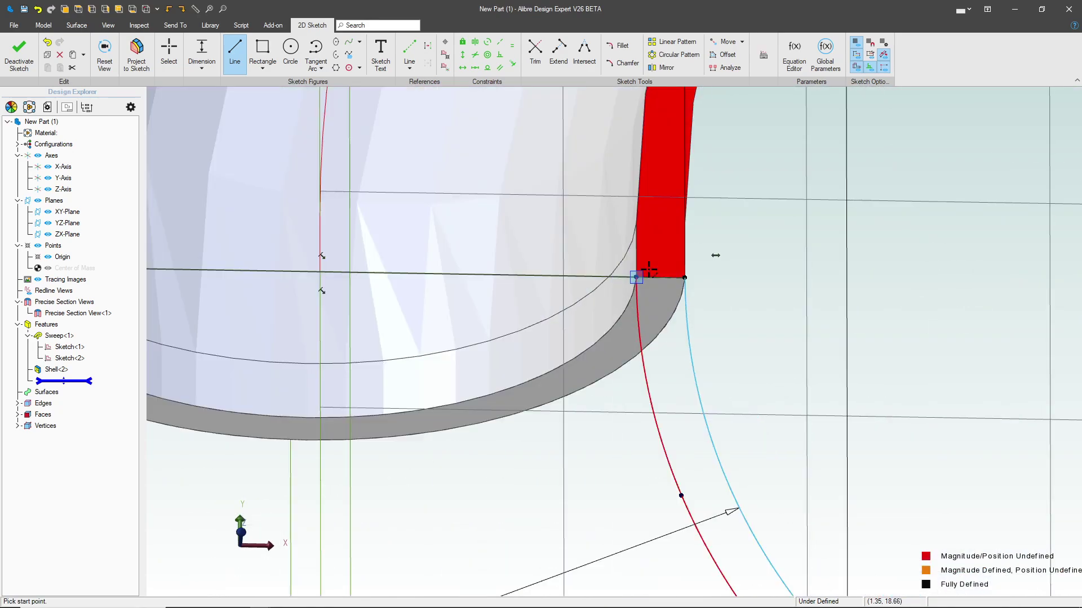
left_click(636, 277)
left_click(686, 278)
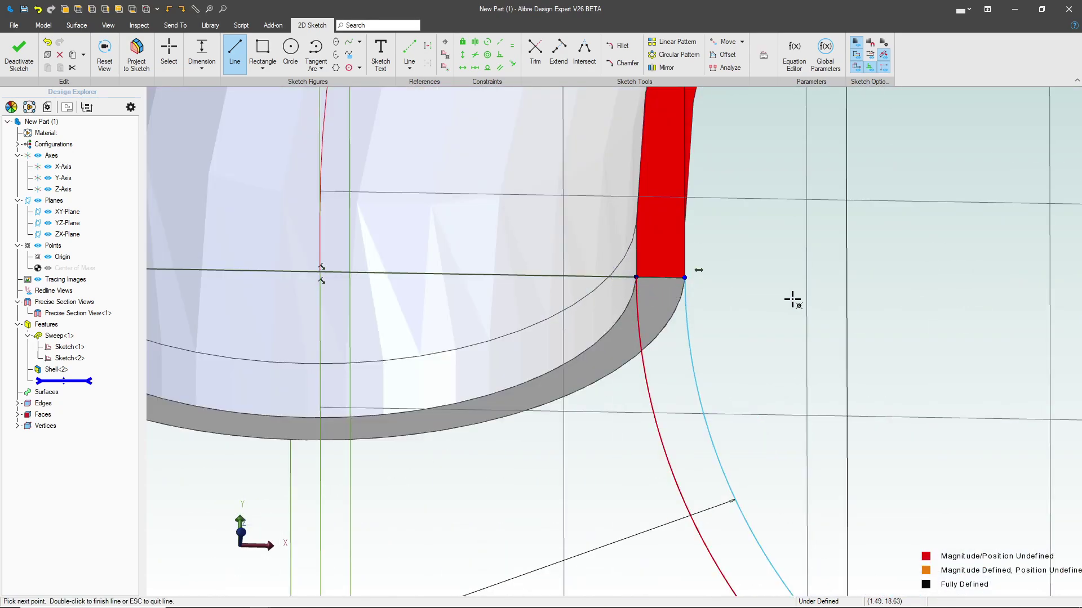
key("Escape")
Orbit and zoom around the sketch to confirm the upper opening is closed
scroll(738, 316, "down", 2)
scroll(738, 316, "down", 6)
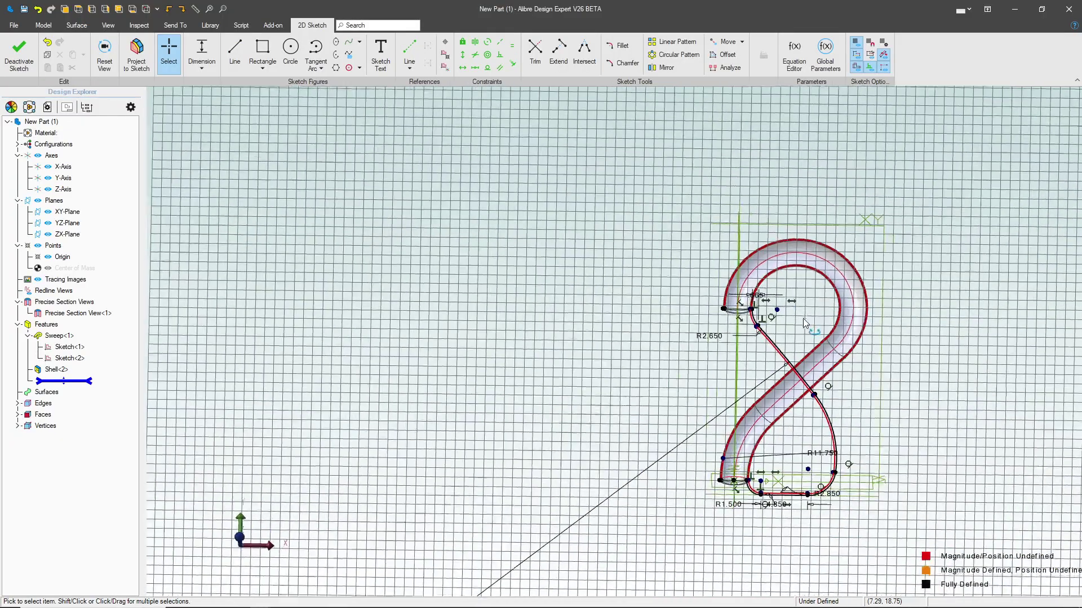
middle_click_drag(803, 319, 795, 334)
scroll(795, 334, "up", 4)
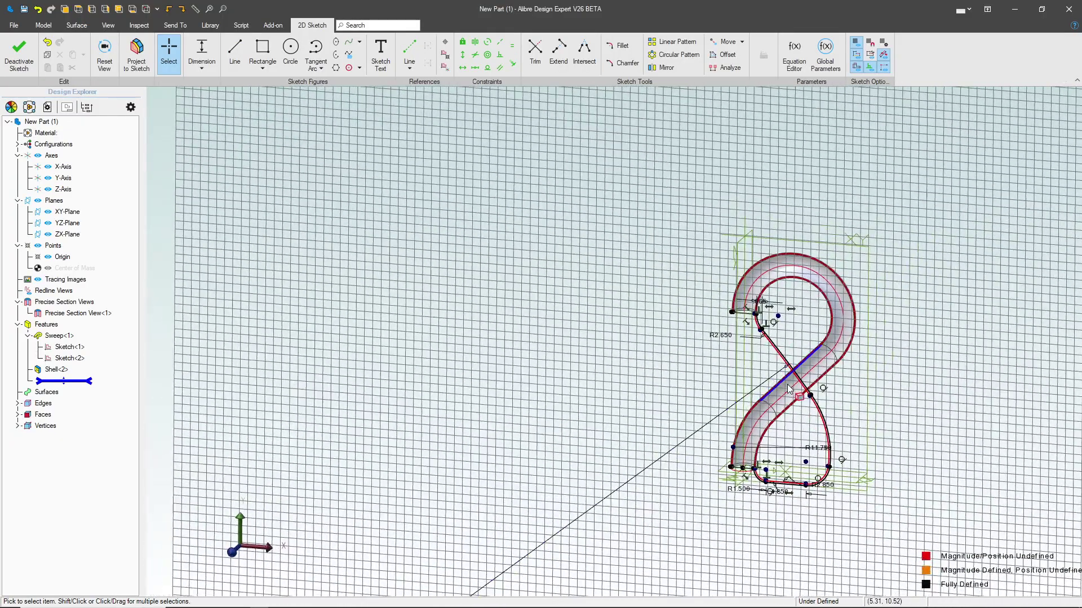
scroll(793, 366, "down", 2)
scroll(811, 239, "up", 1)
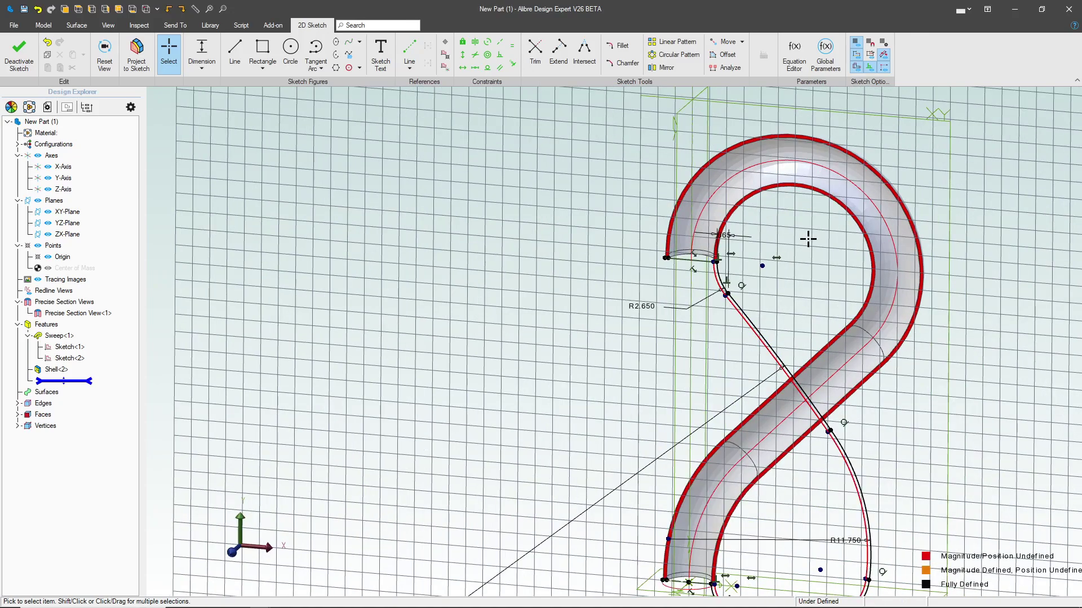
scroll(806, 248, "down", 1)
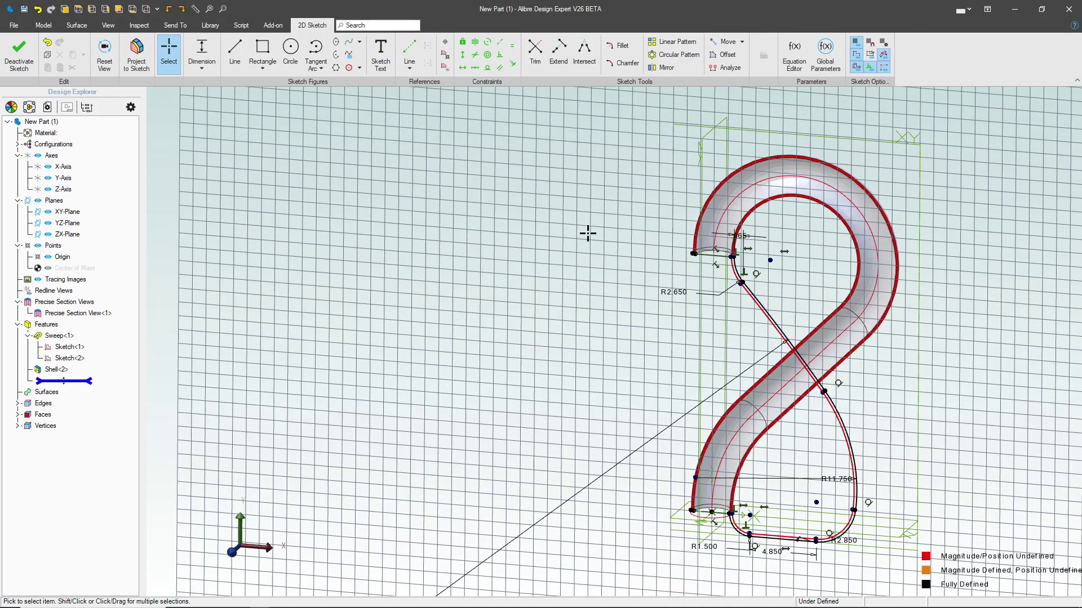
Revolve Sketch<3> 360° about the Y-Axis into the bulb body, Revolution<3>
left_click(19, 54)
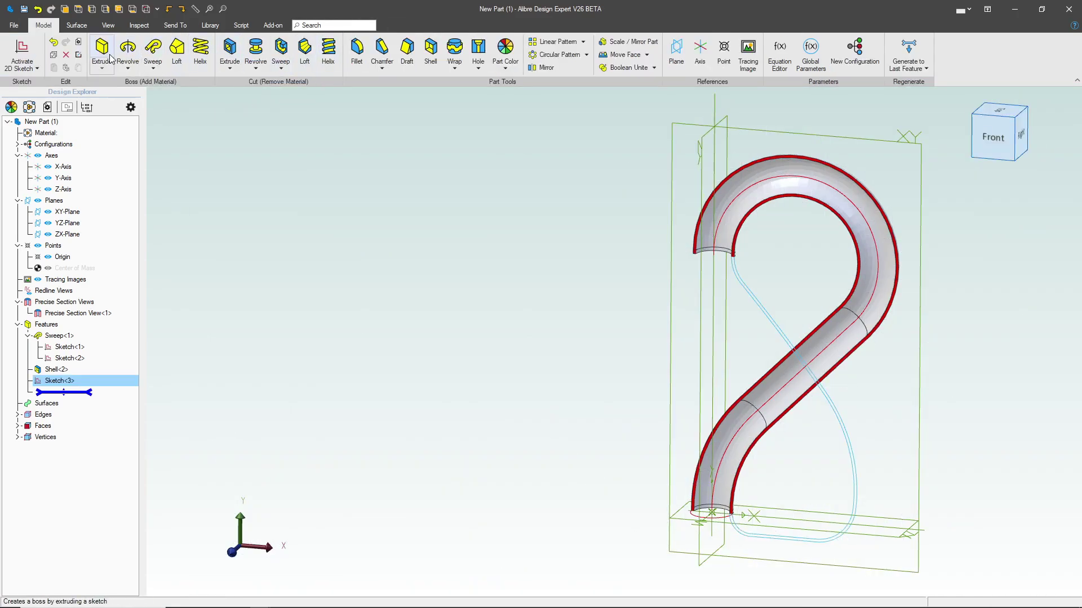
left_click(128, 51)
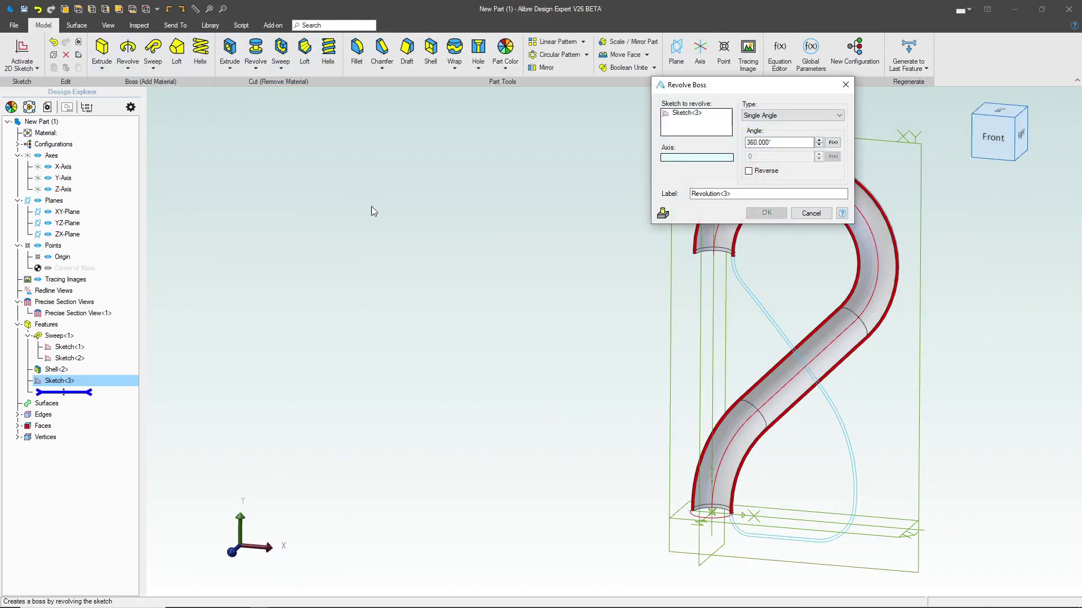
left_click(722, 284)
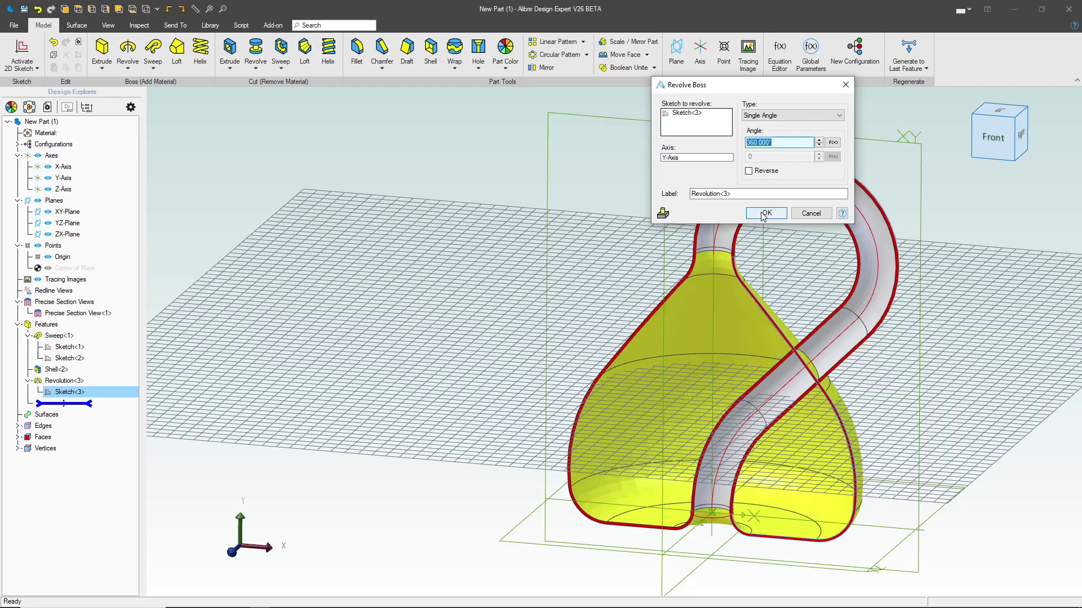
left_click(766, 213)
middle_click_drag(889, 405, 922, 396)
Zoom around, then fit the whole Klein bottle in view with F6
scroll(908, 395, "down", 1)
scroll(782, 363, "up", 2)
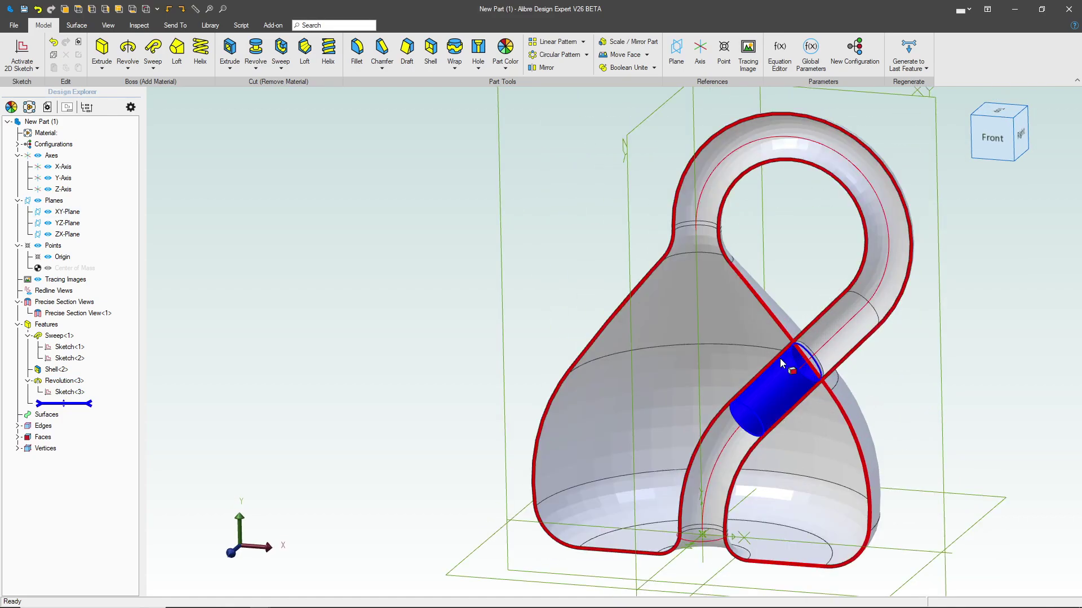
scroll(782, 363, "up", 4)
scroll(842, 327, "down", 6)
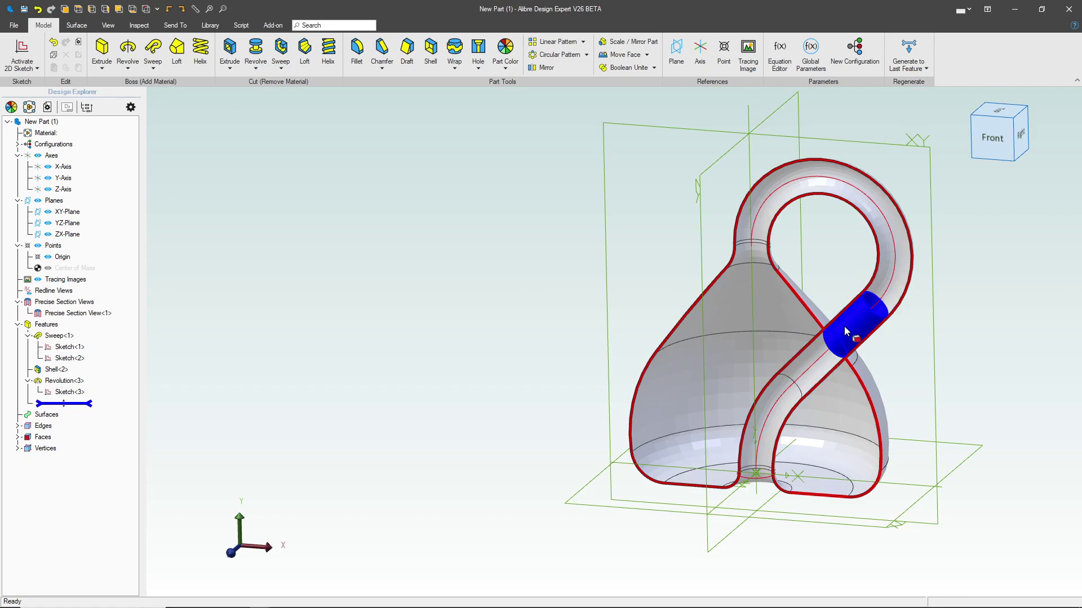
scroll(826, 339, "up", 5)
scroll(829, 370, "up", 2)
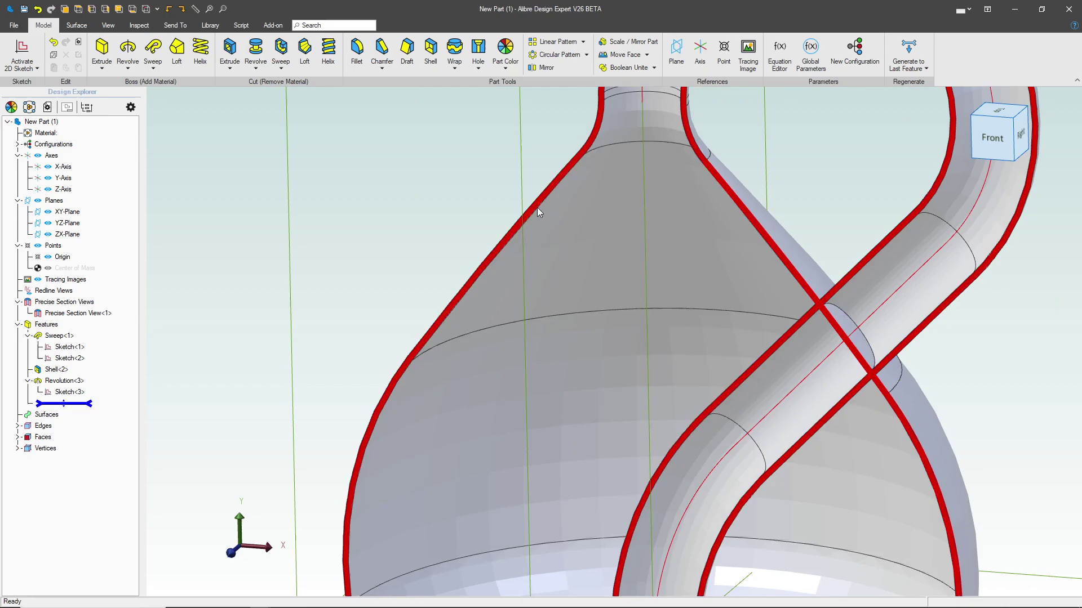
key("F6")
Insert Plane<4> at 25 percent along the sweep path Sketch<2>
left_click(676, 54)
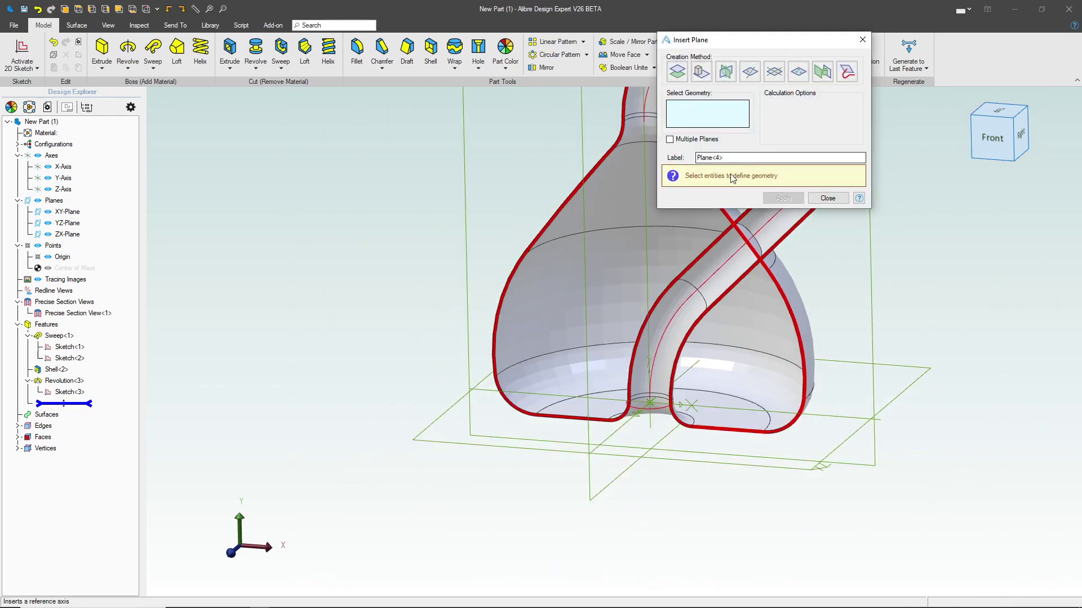
left_click(725, 267)
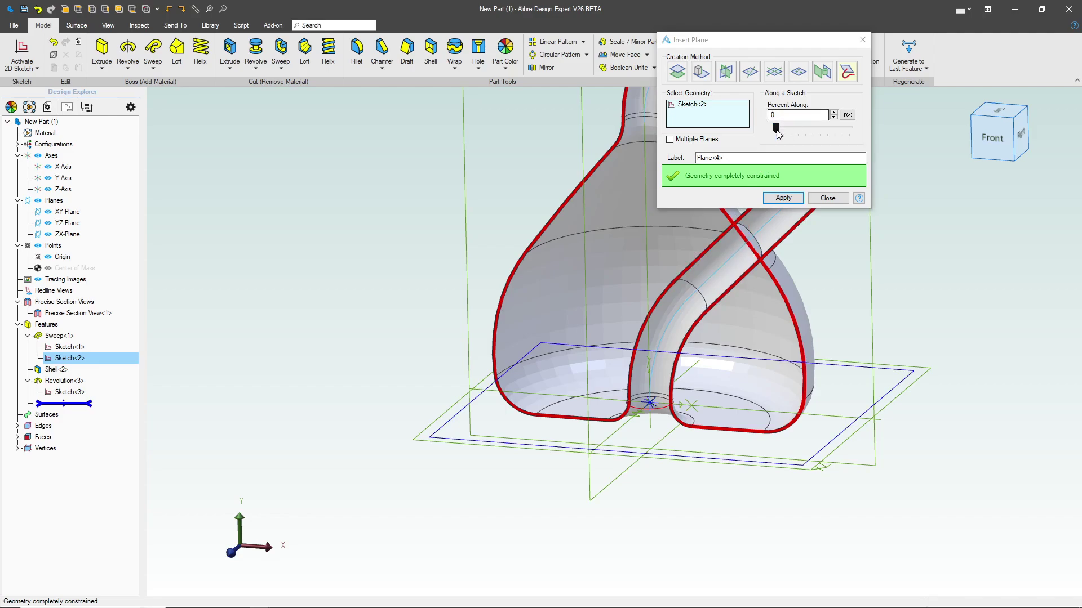
left_click_drag(808, 130, 795, 134)
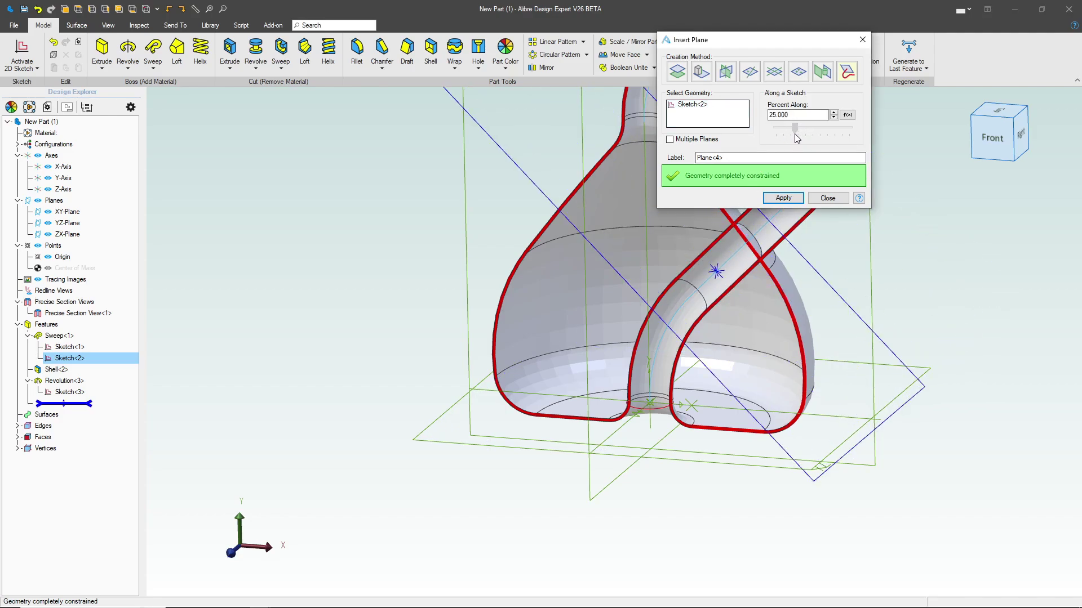
right_click_drag(915, 262, 879, 242)
left_click(783, 197)
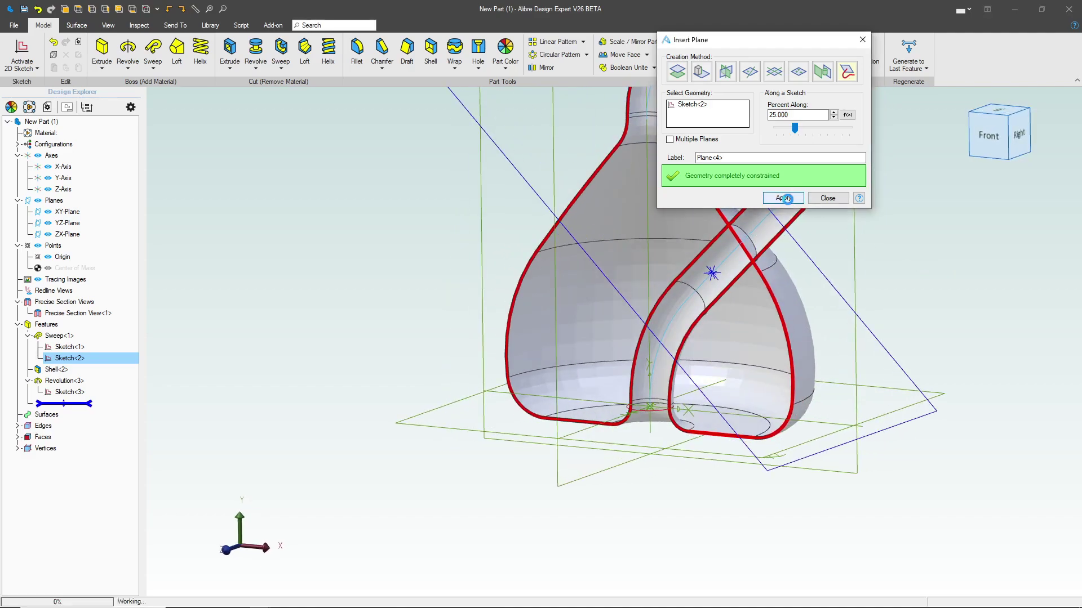
left_click(827, 198)
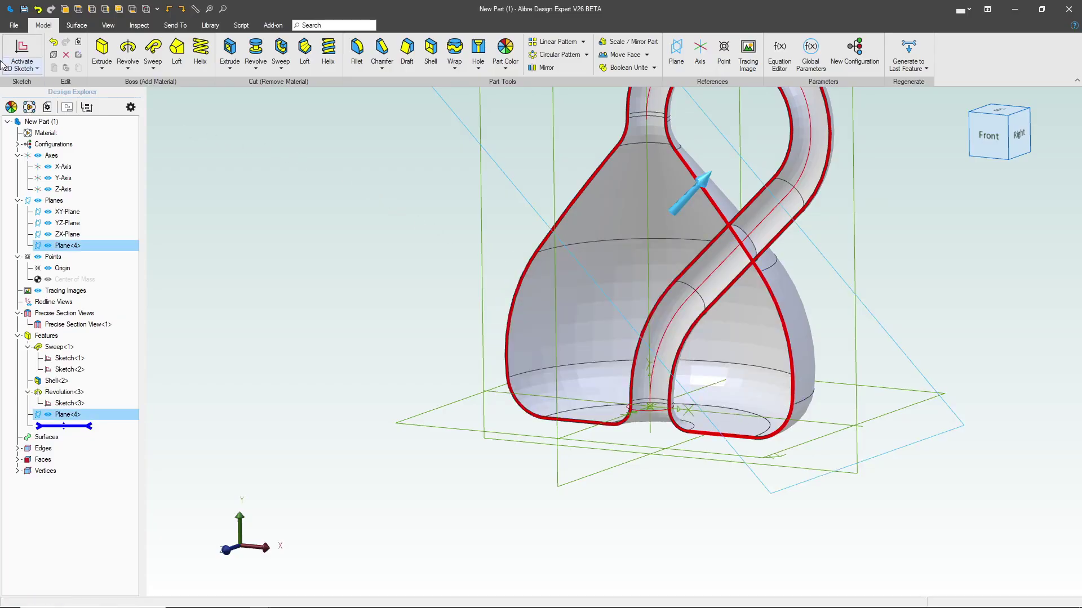
Sketch on Plane<4> a circle projected from the tube's 2.600 edge, keeping association, then start Extrude Cut
left_click(23, 51)
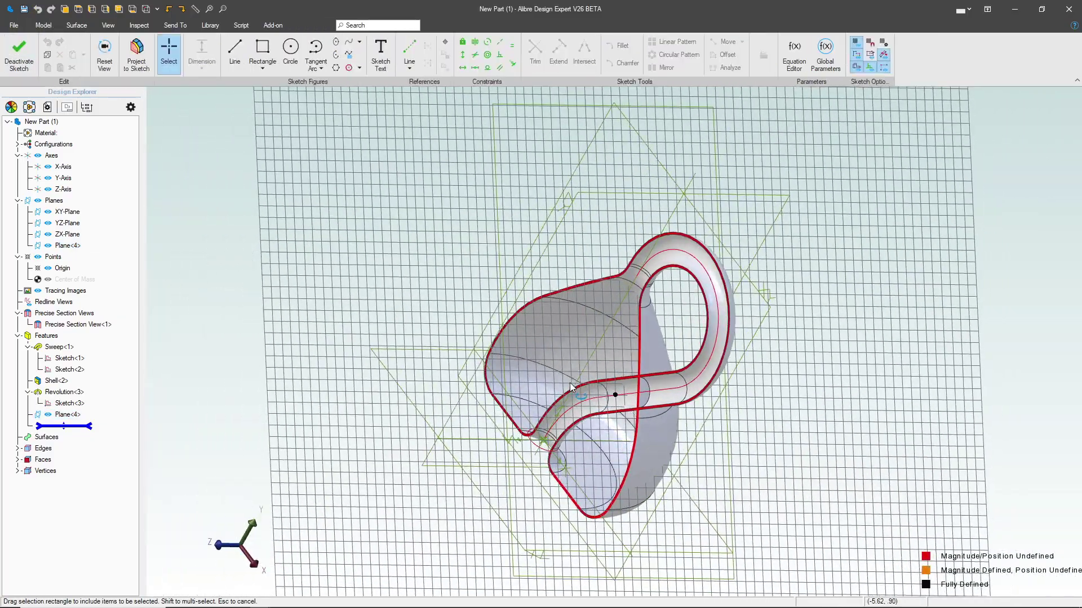
scroll(600, 401, "up", 8)
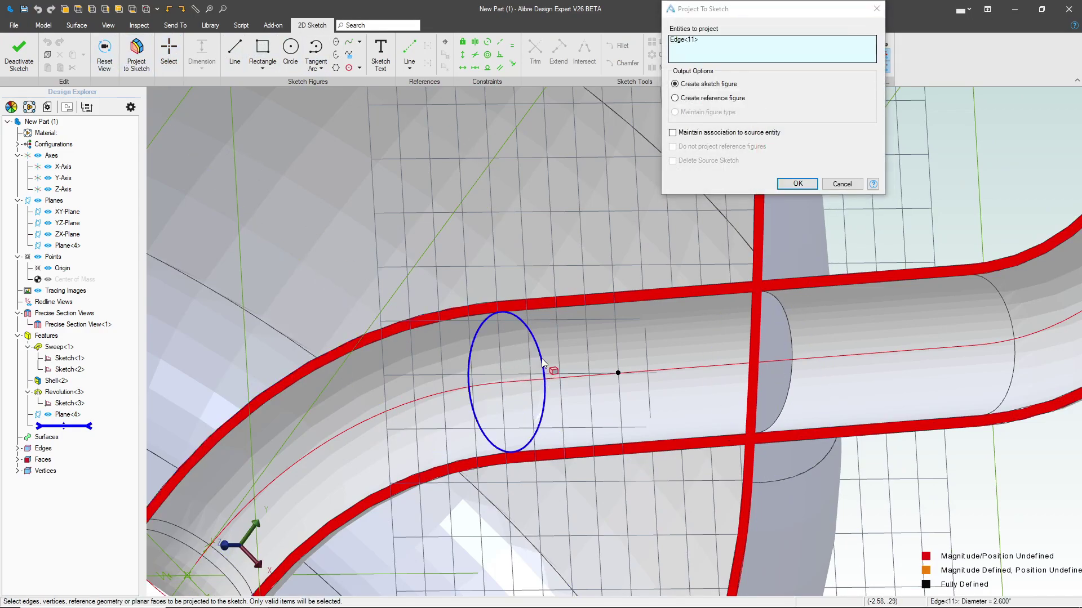
left_click(673, 133)
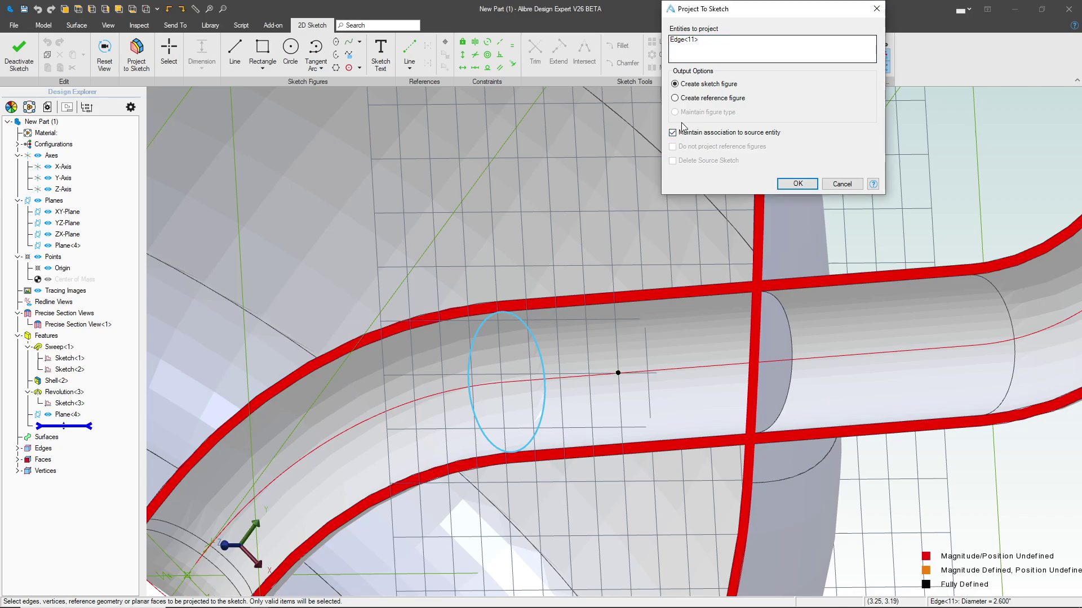
left_click(779, 183)
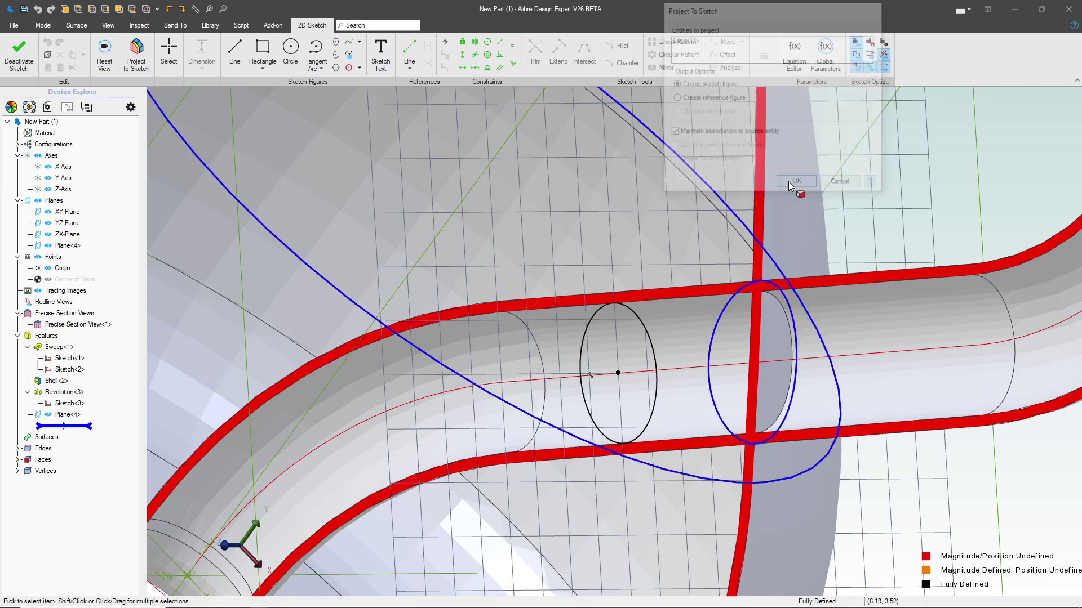
left_click(19, 54)
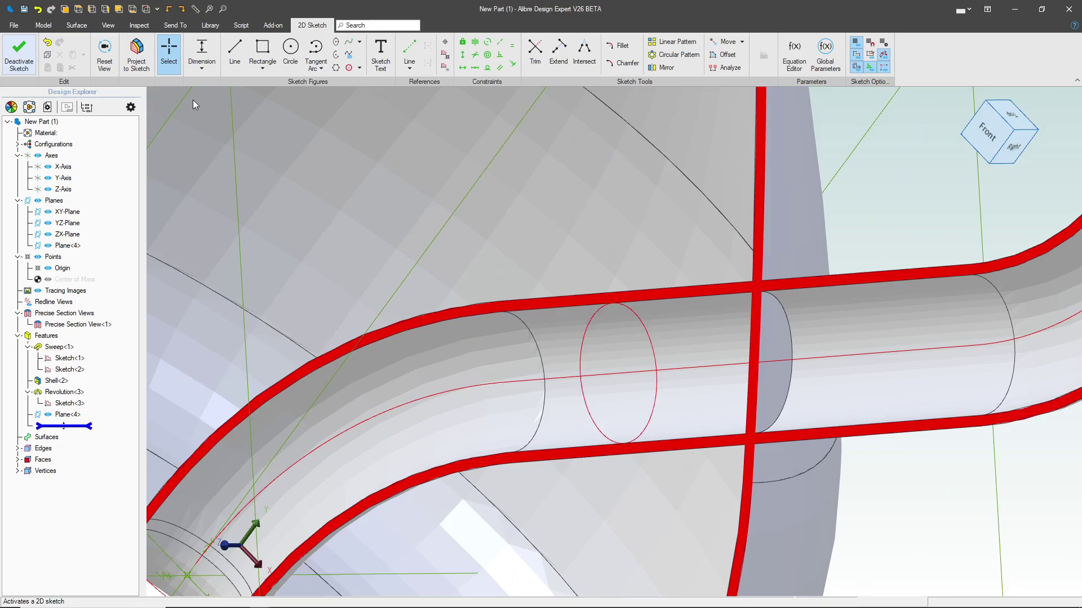
left_click(225, 50)
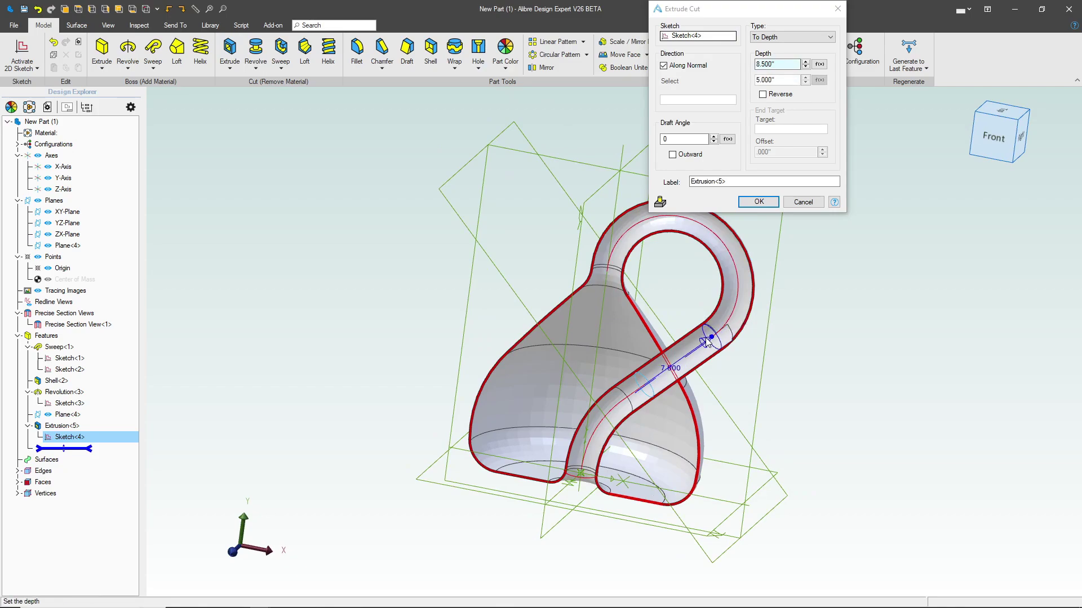
Apply the 5.400-inch Extrude Cut and orbit to inspect the opened bulb wall
left_click(758, 202)
scroll(694, 351, "up", 5)
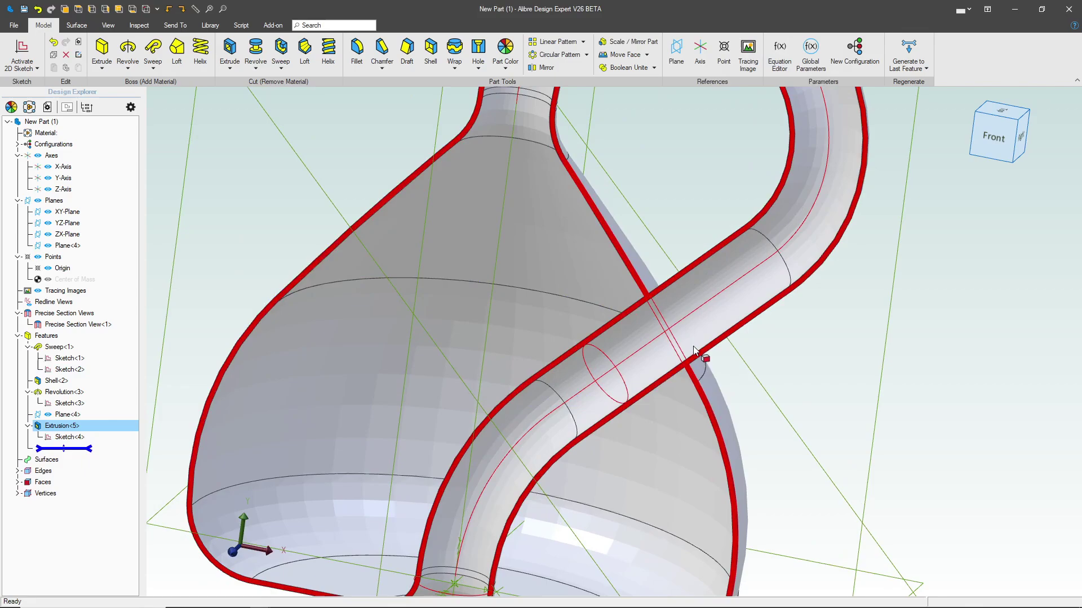
scroll(695, 351, "down", 5)
middle_click_drag(694, 351, 791, 338)
scroll(861, 353, "down", 2)
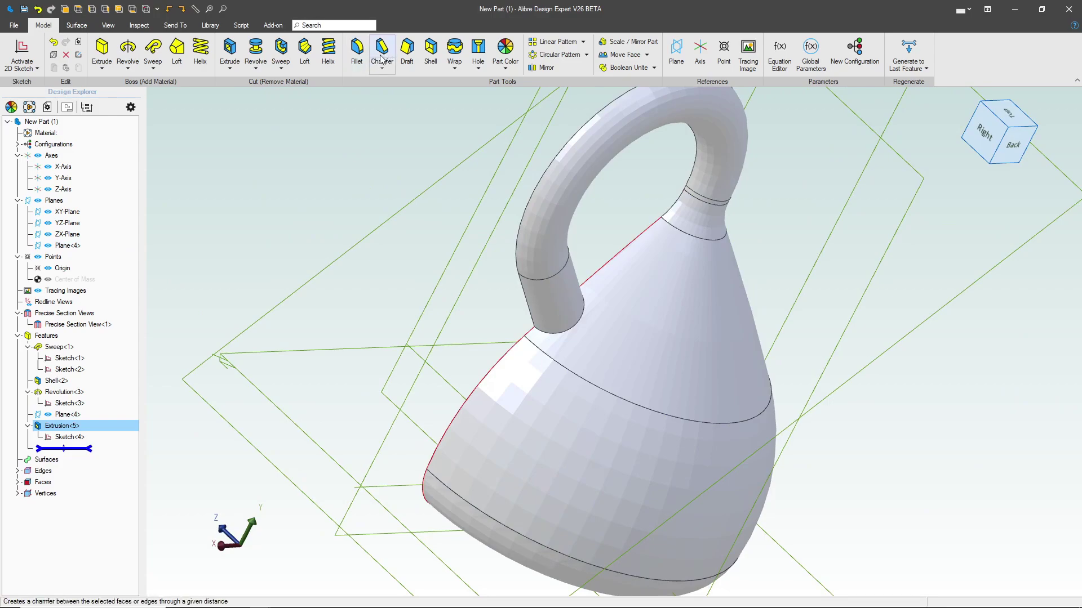
Fillet both tube-to-bulb junction edges, creating Fillet<6>
left_click(357, 52)
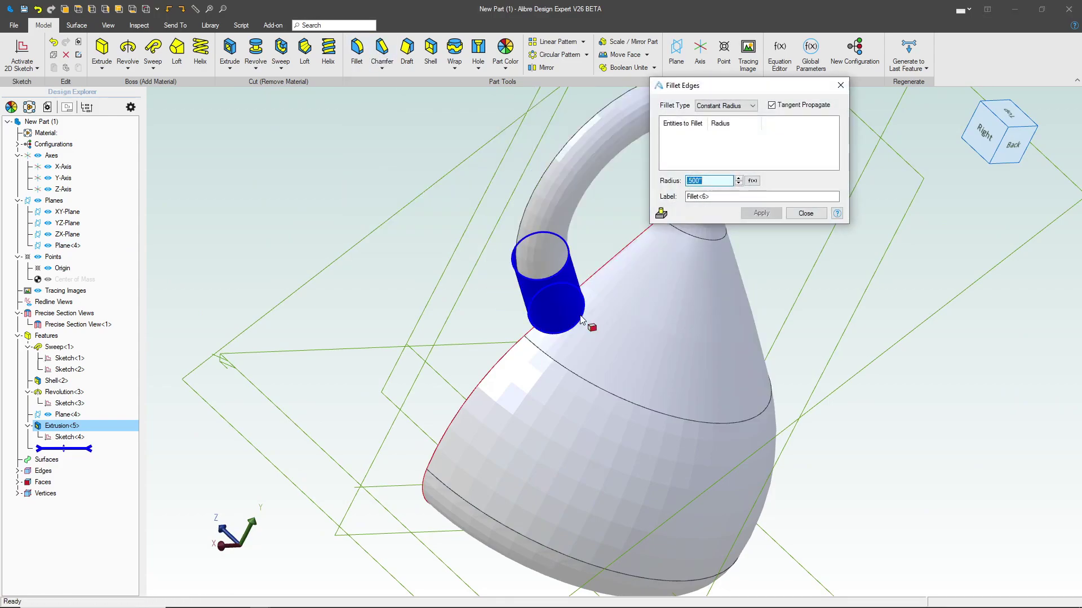
left_click(683, 302)
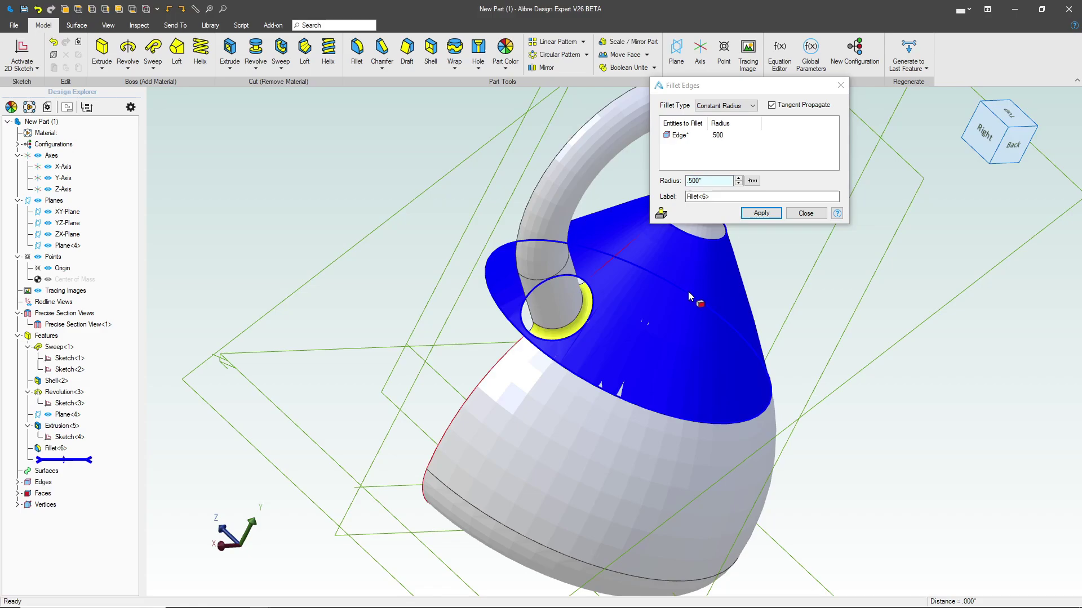
mouse_move(684, 305)
middle_mouse_down()
mouse_move(697, 328)
mouse_move(676, 318)
middle_mouse_up()
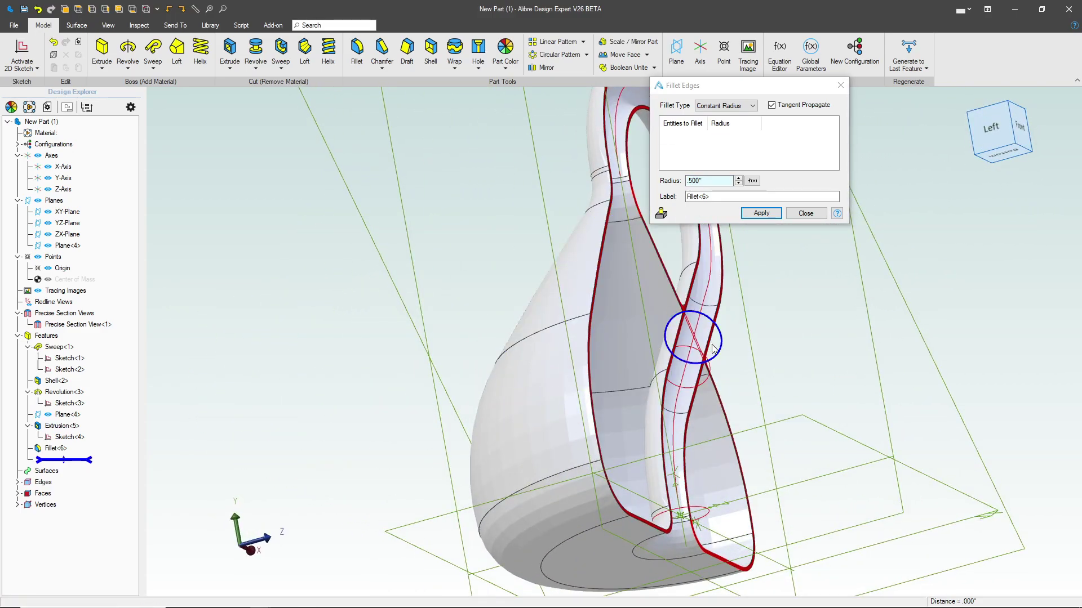
left_click(712, 349)
middle_click_drag(713, 350, 727, 316)
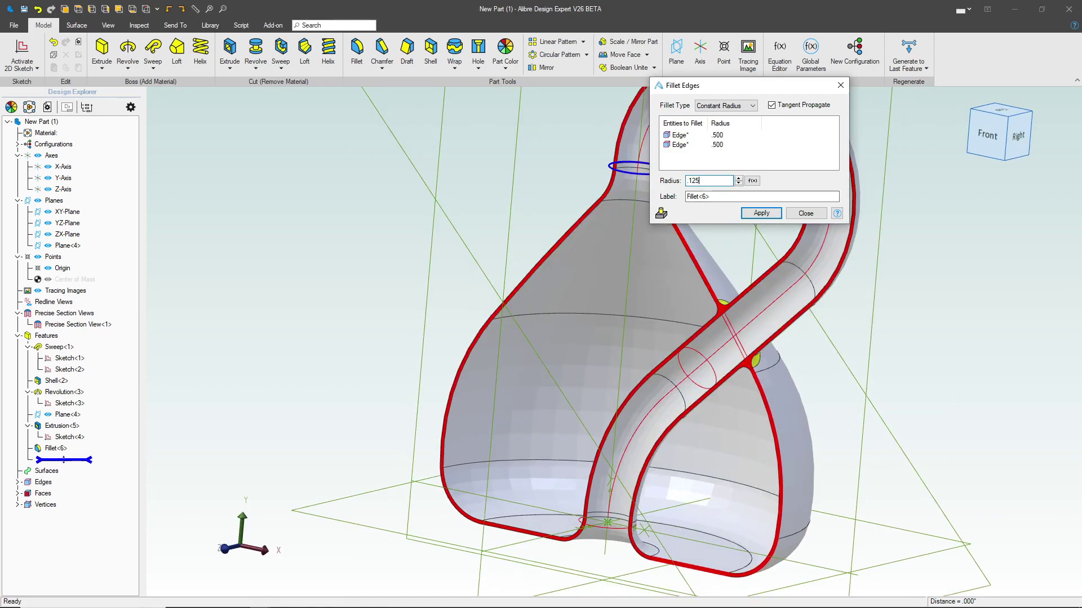
left_click(808, 217)
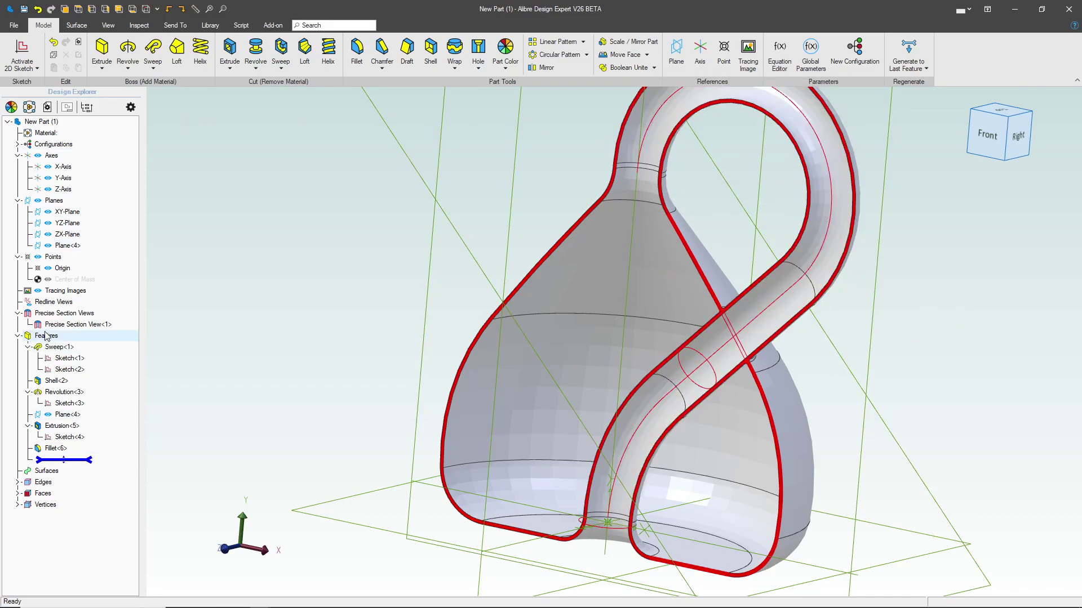
left_click(72, 336)
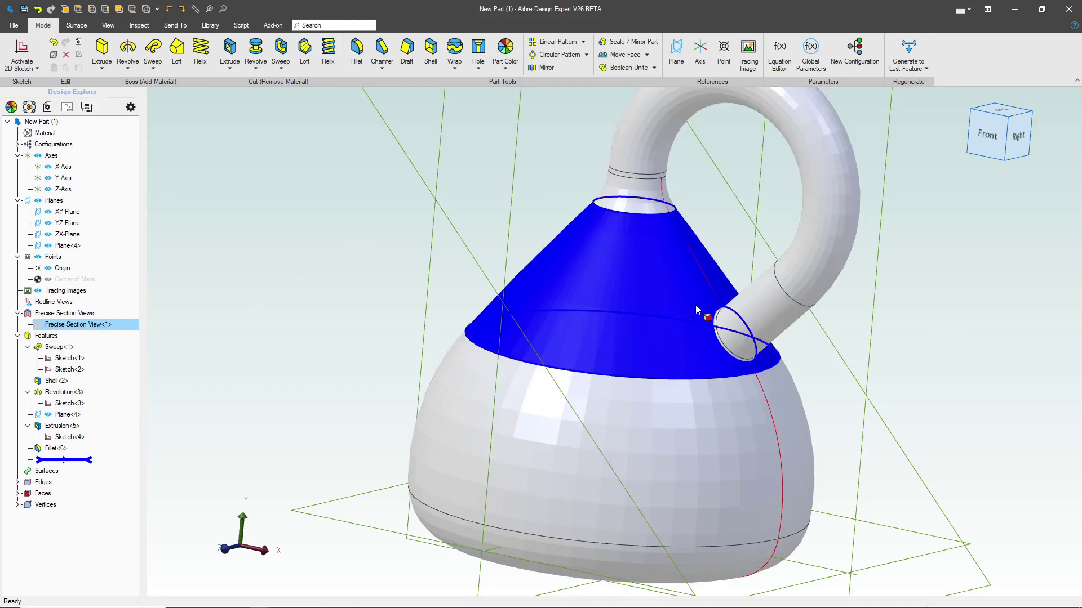
middle_click_drag(695, 306, 674, 363)
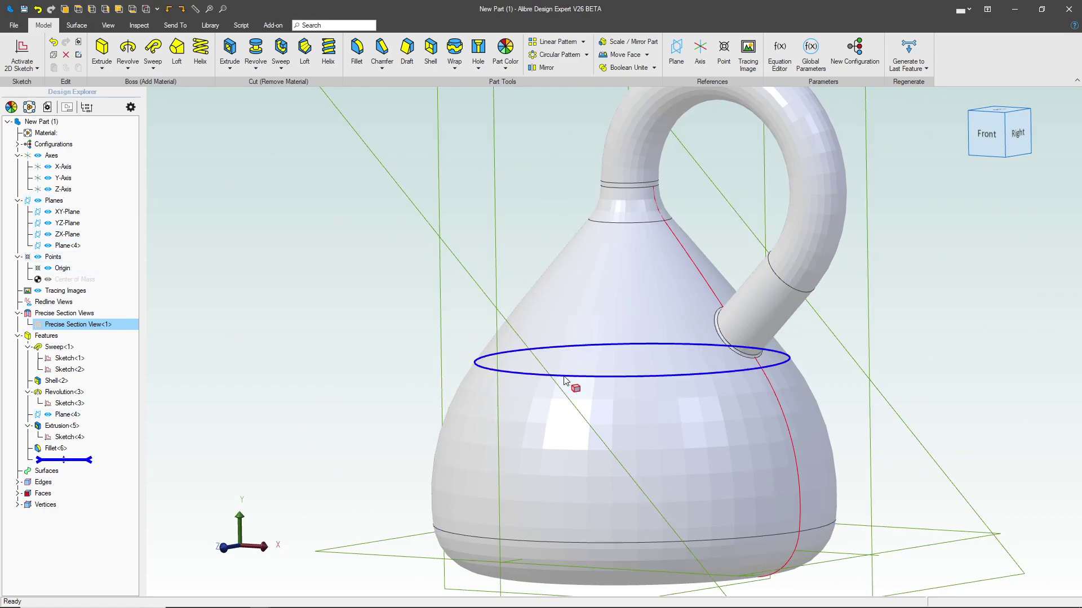
middle_click_drag(680, 279, 677, 235)
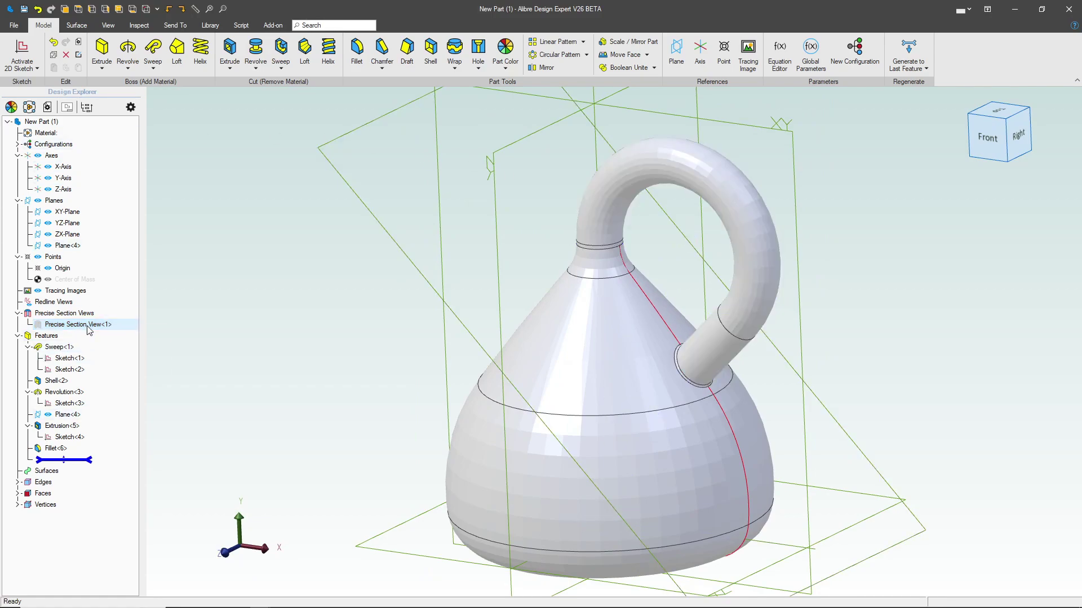
left_click(112, 334)
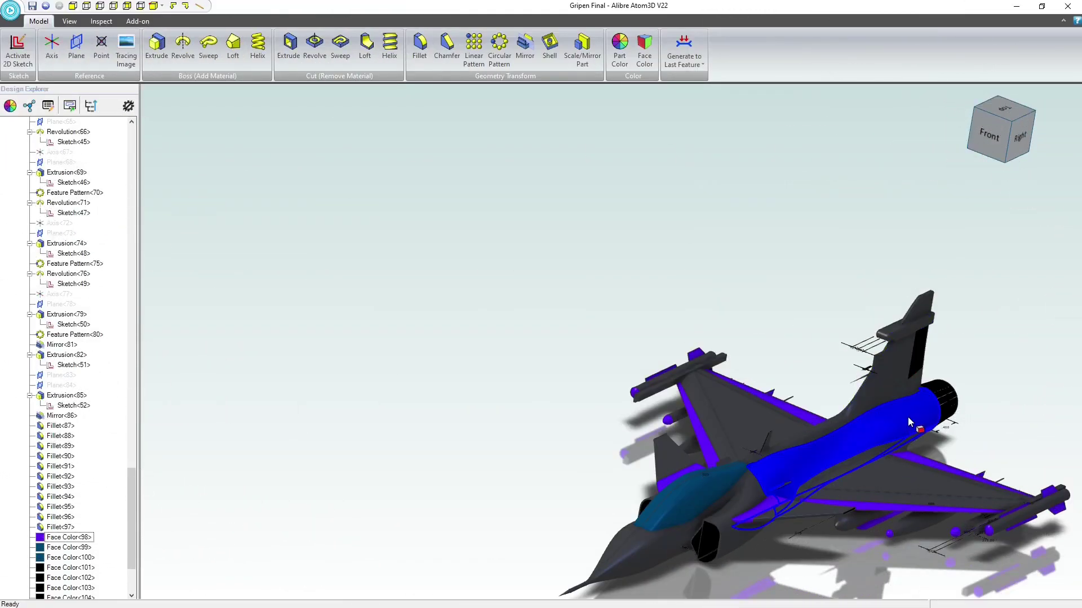
Pan the Gripen jet model up and left in the view
middle_click_drag(907, 417, 768, 341)
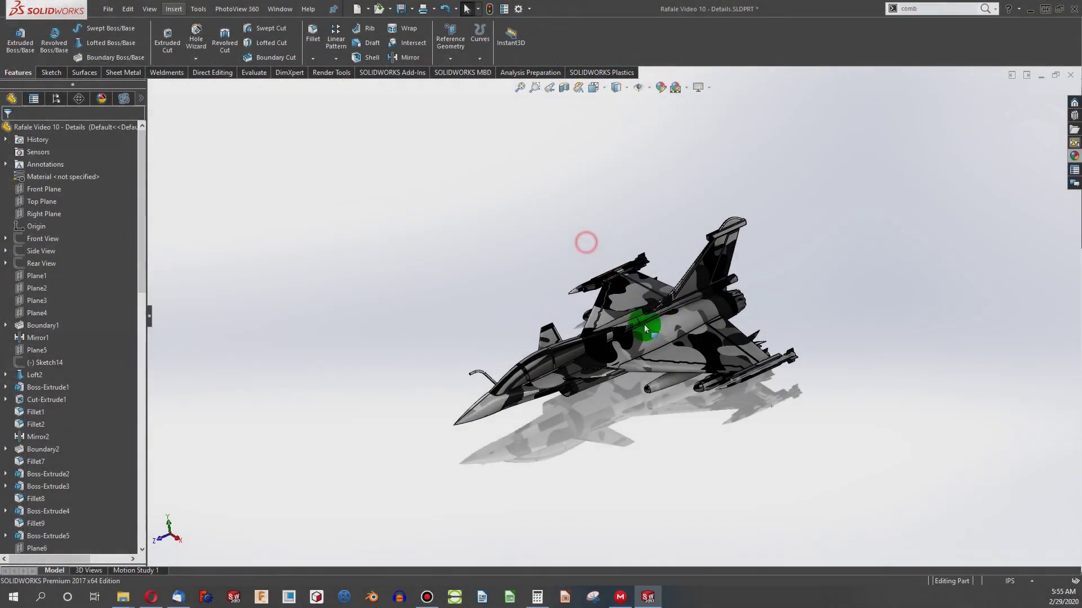
scroll(645, 329, "down", 4)
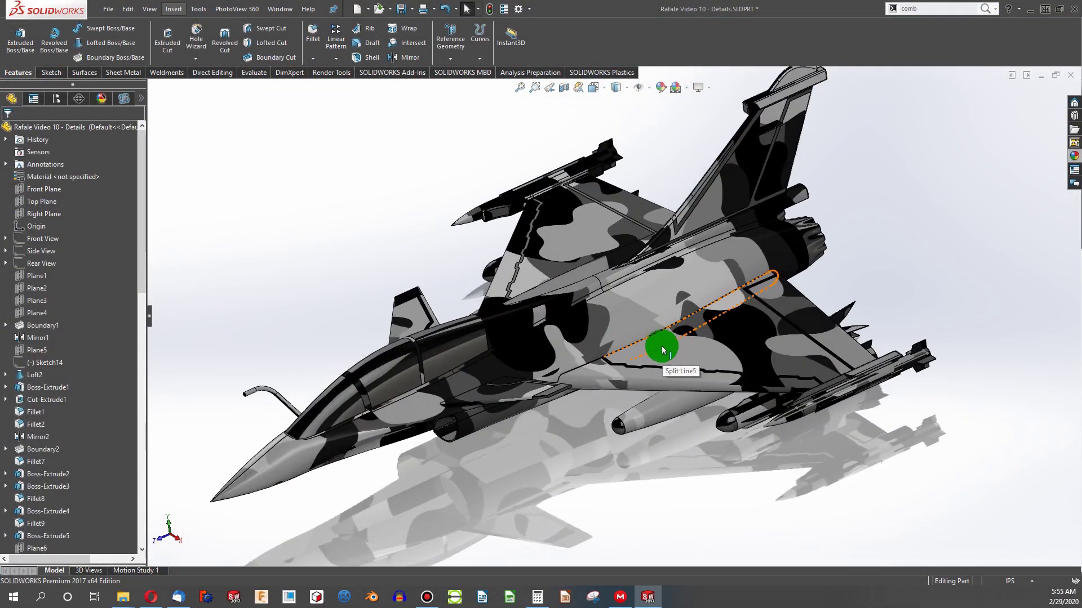